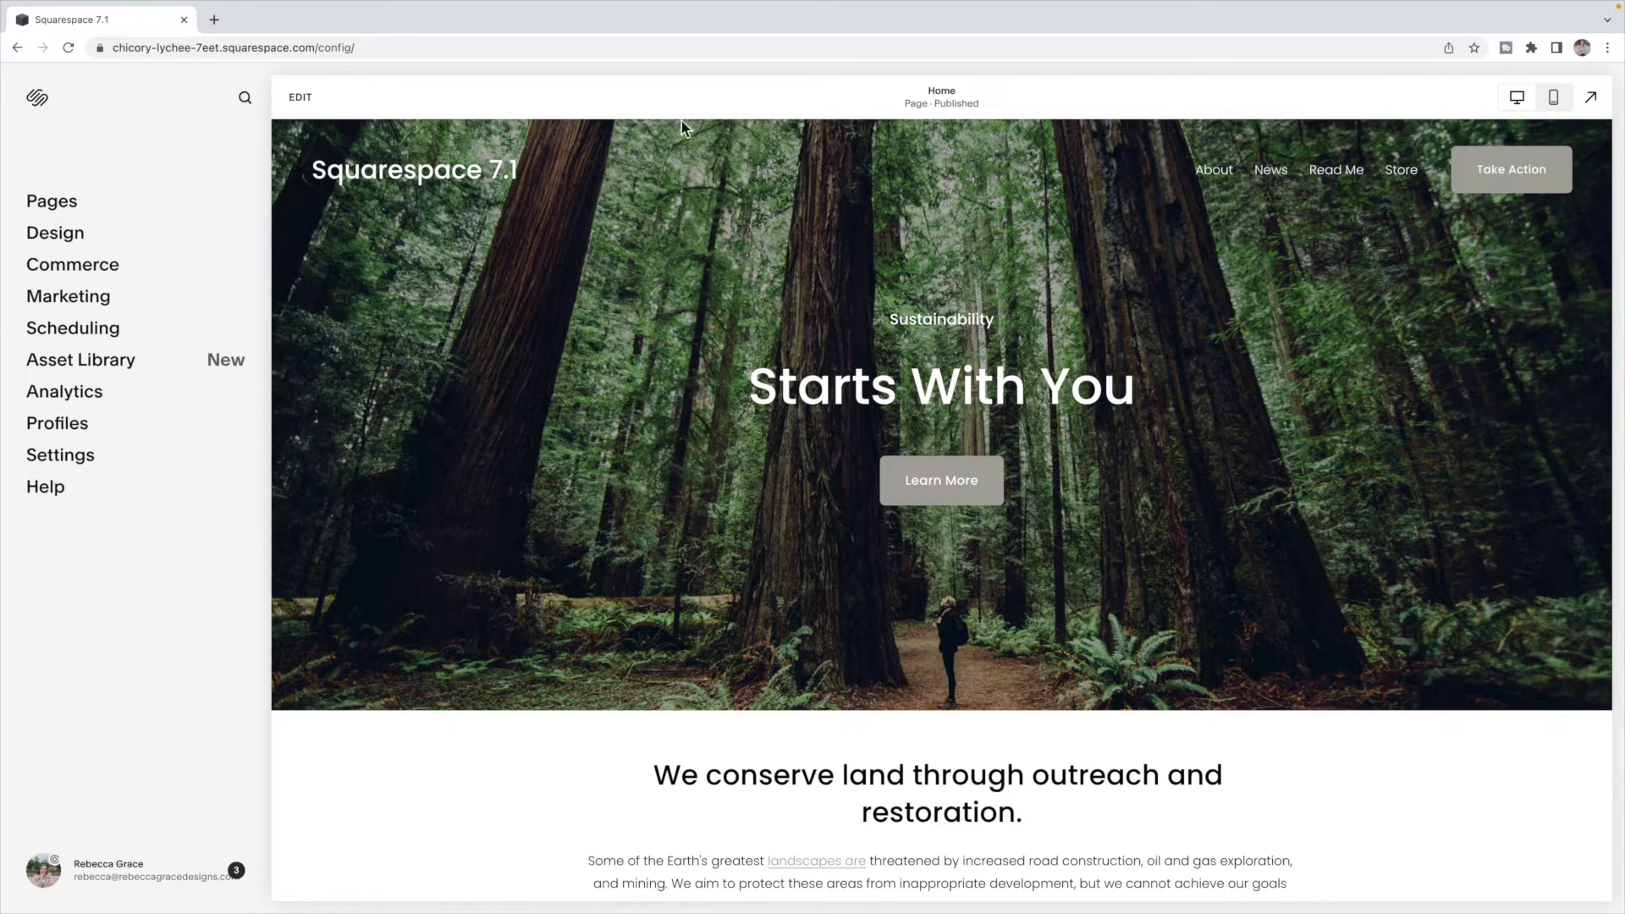
- Insert a blank section into the Home page footer, above the address and contact row
left_click(301, 97)
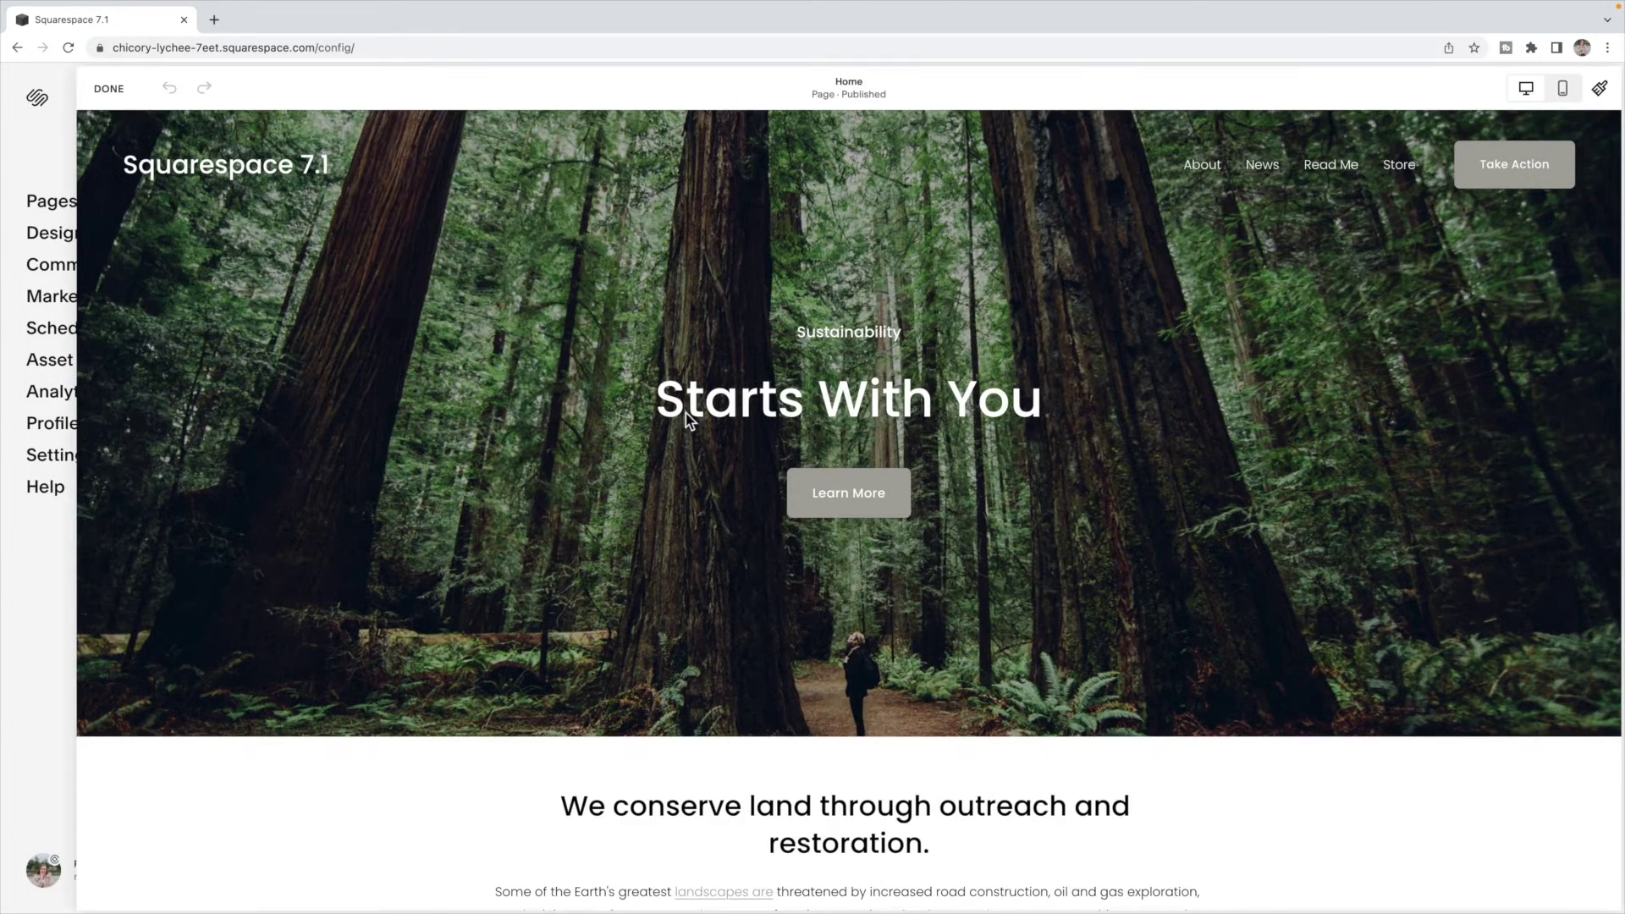
scroll(685, 413, "down", 10)
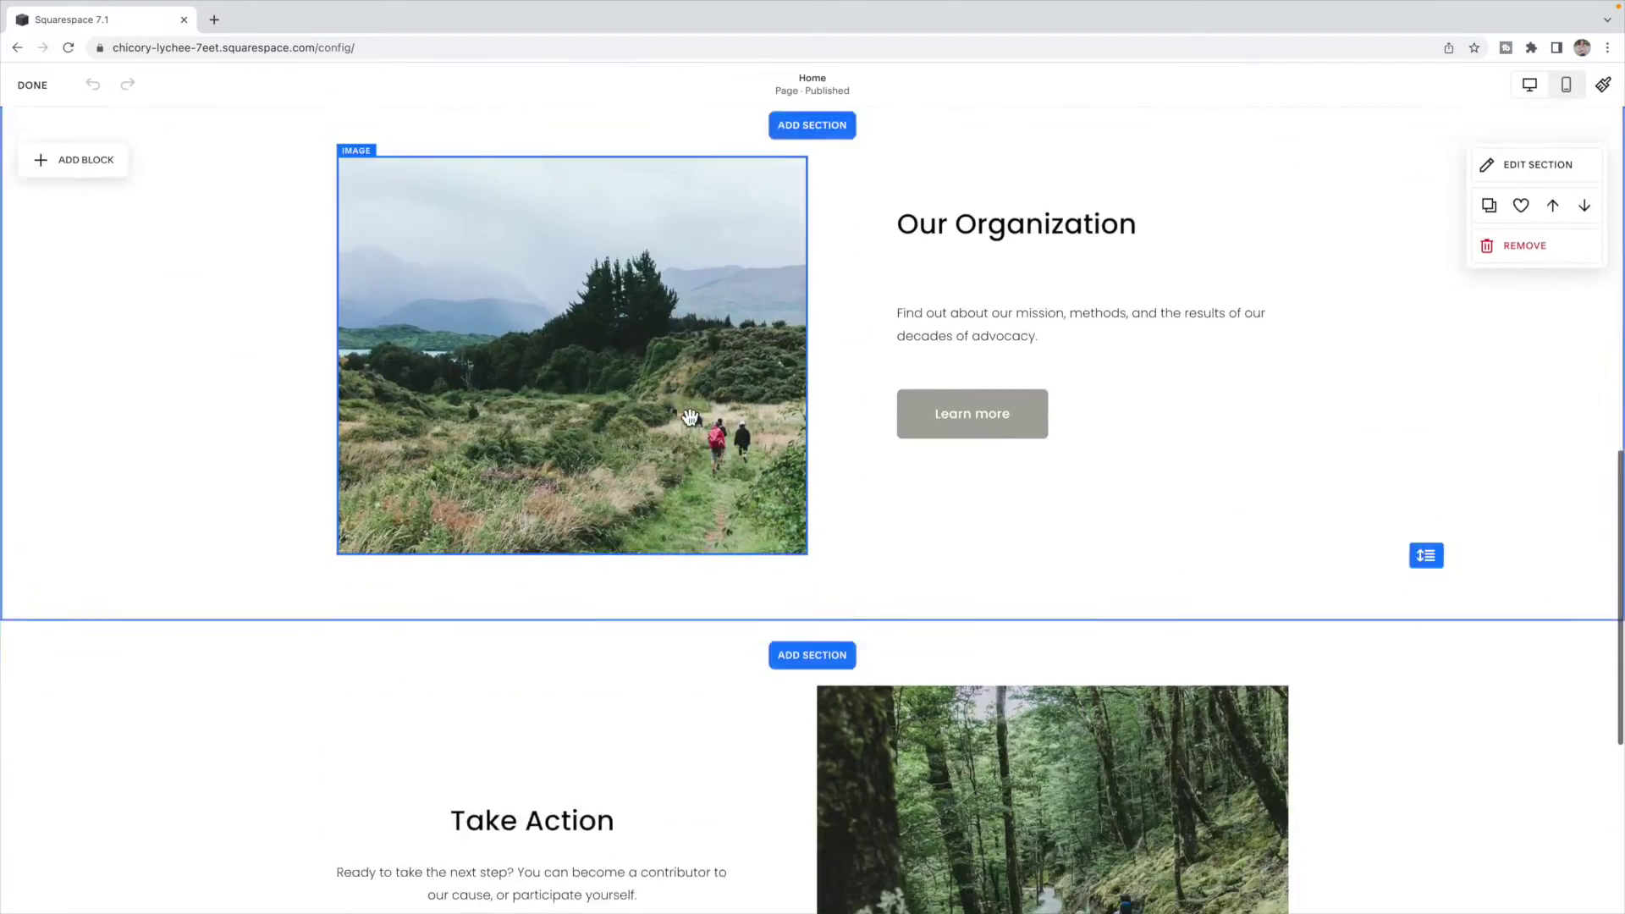
scroll(690, 416, "down", 5)
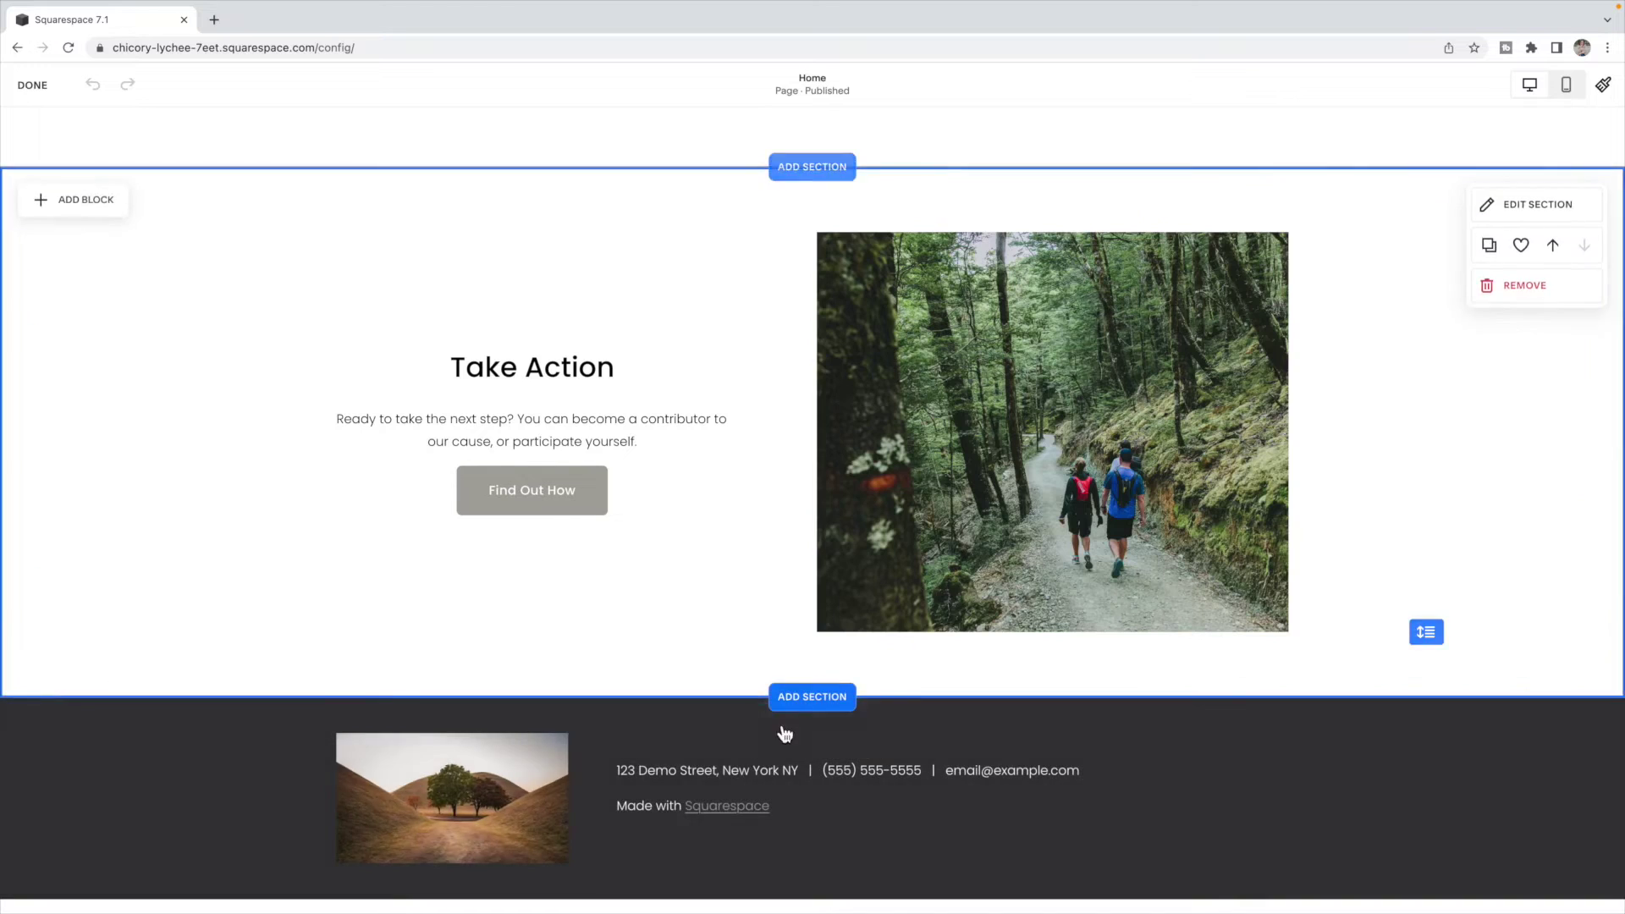
left_click(808, 753)
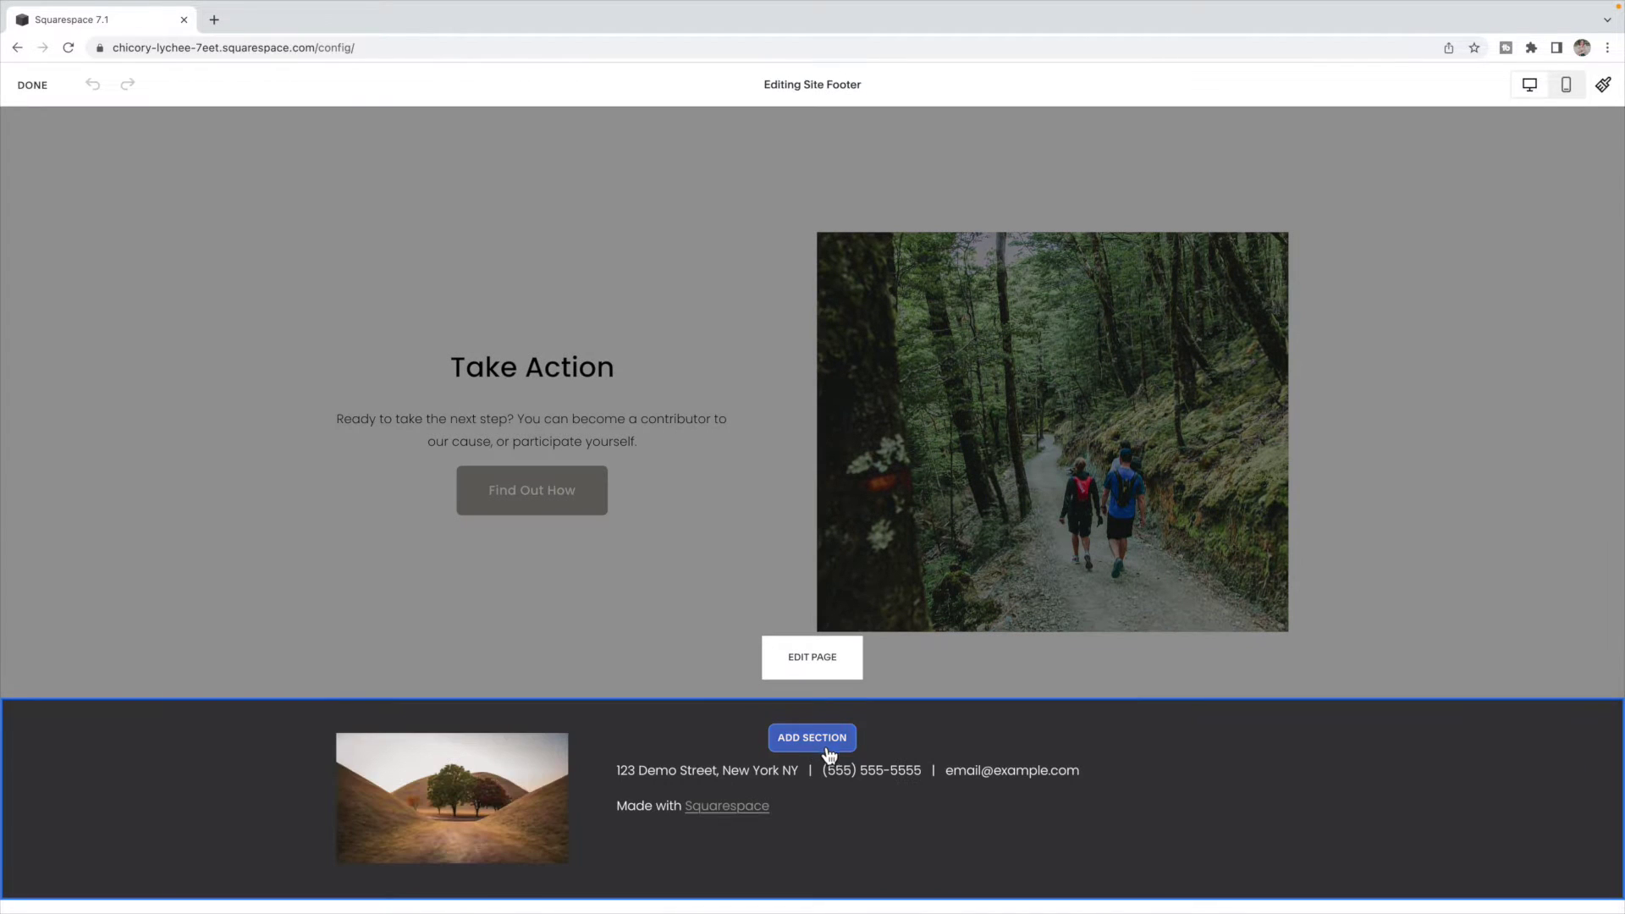
left_click(819, 750)
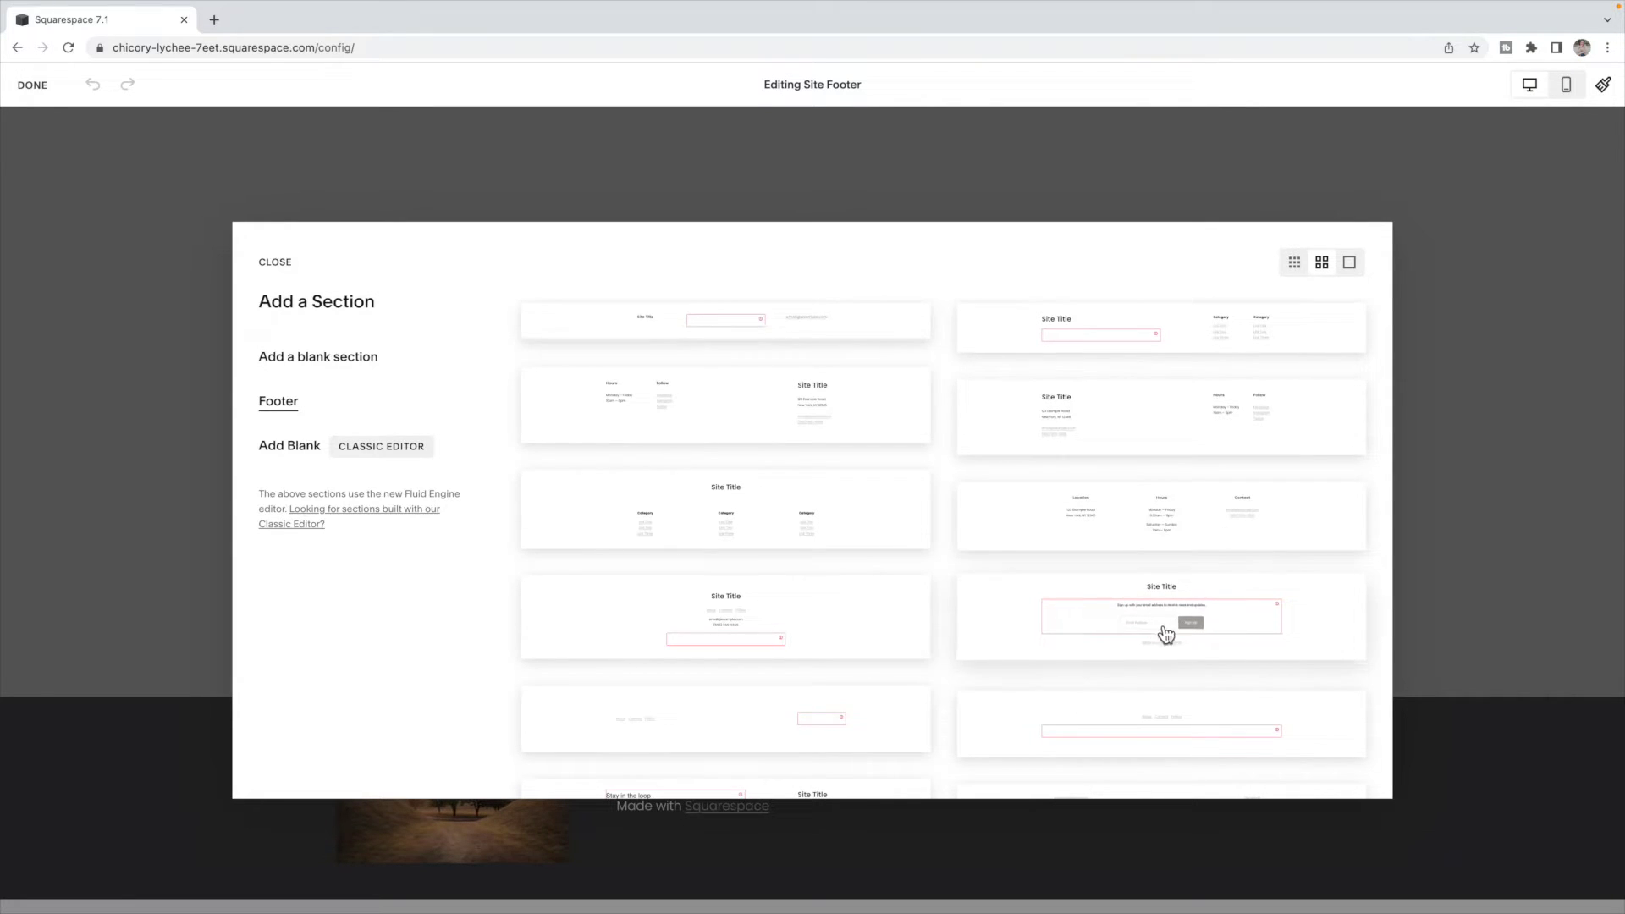
left_click(351, 362)
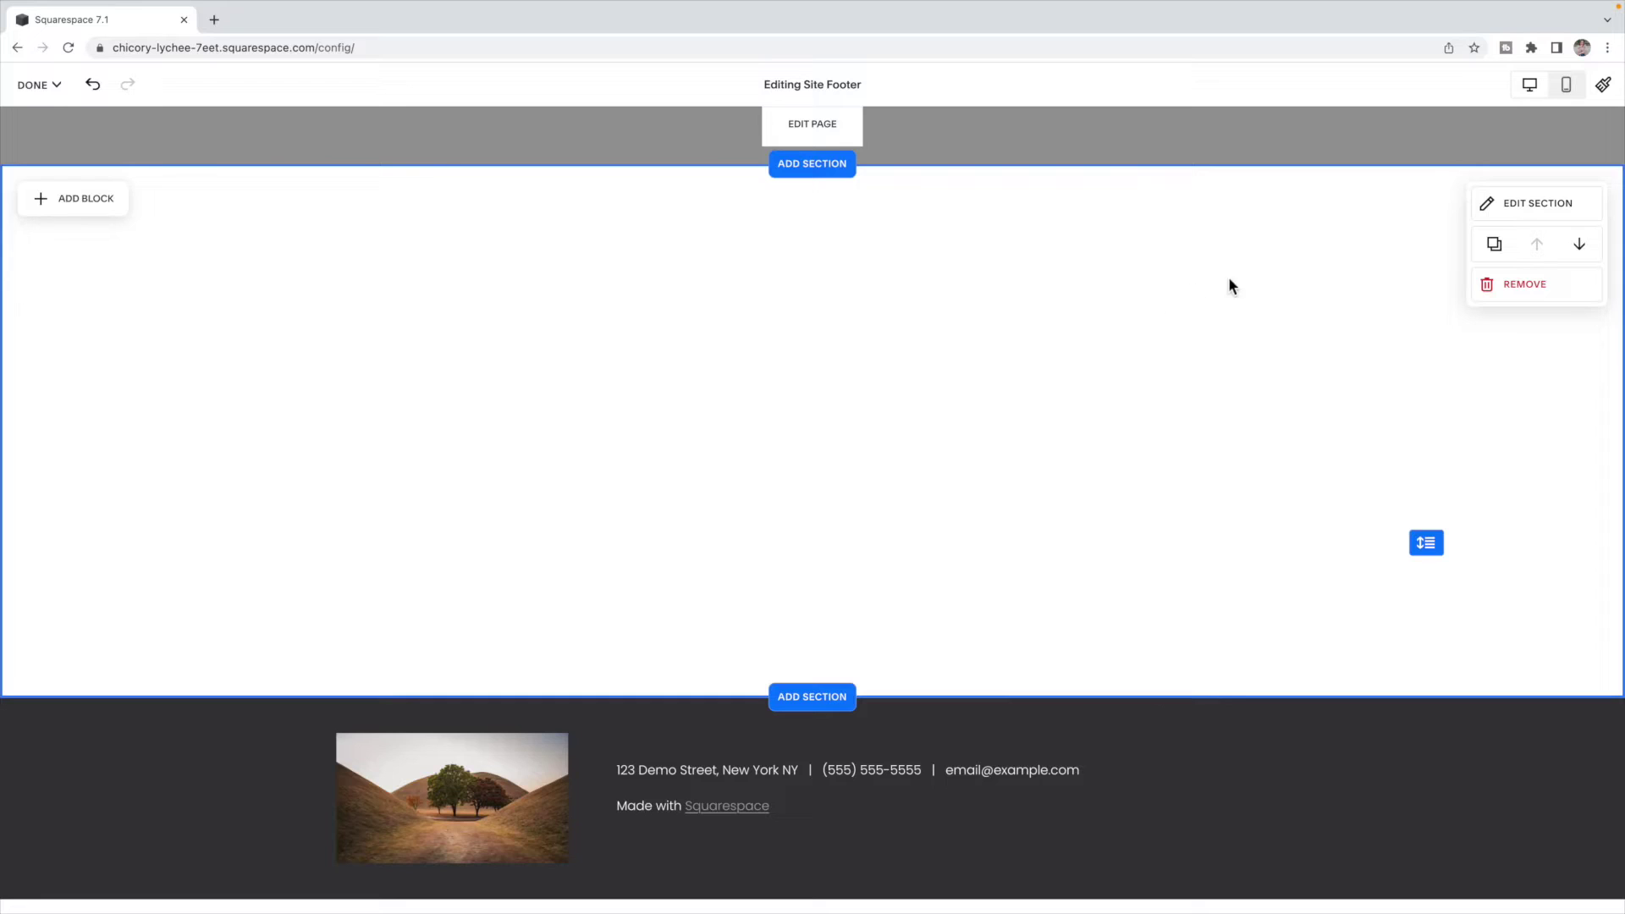
- Add a newsletter Subscribe block to the new footer section and widen it across the section
left_click(88, 198)
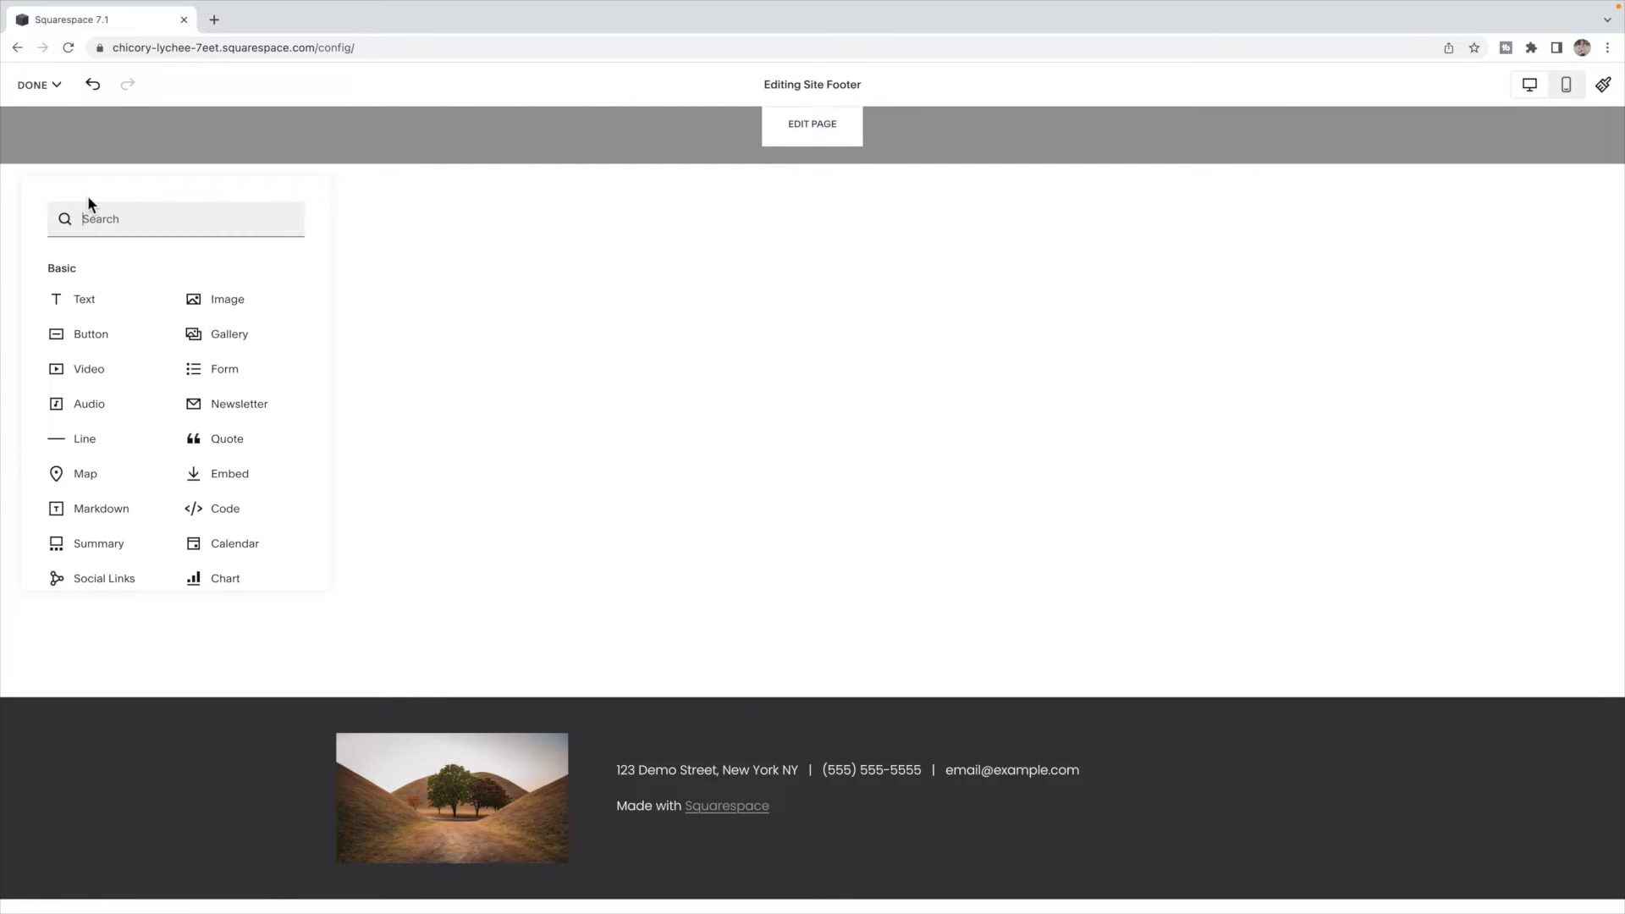
left_click(254, 410)
left_click_drag(511, 395, 780, 381)
left_click_drag(628, 441, 462, 433)
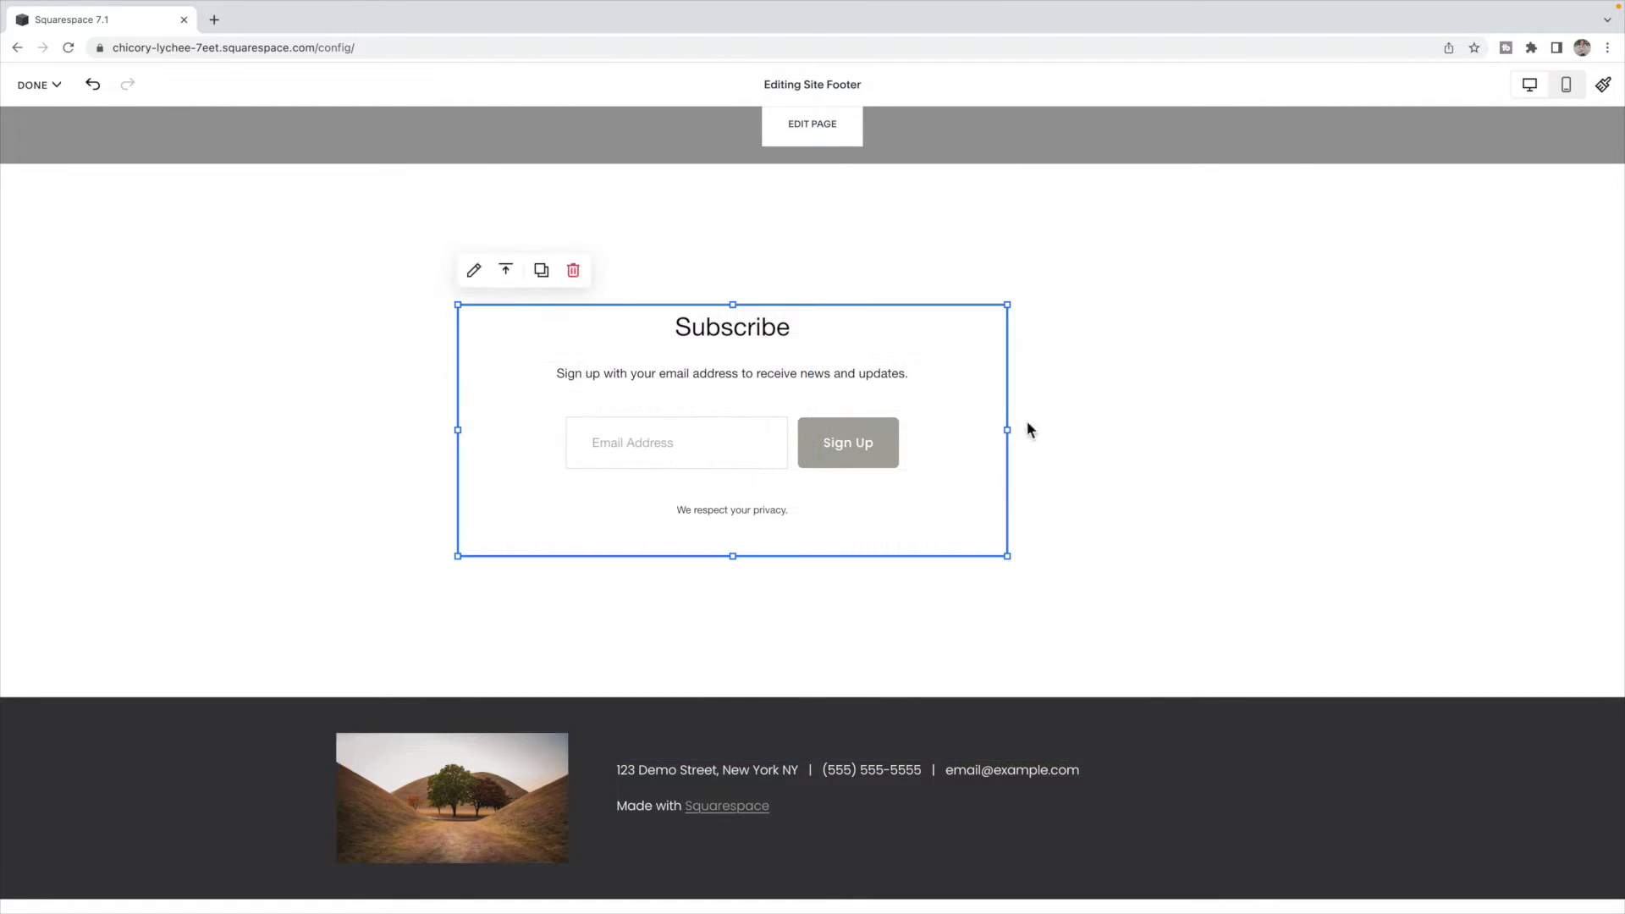
left_click_drag(1007, 430, 1183, 433)
- Give the footer section height S and the Light 1 colour theme, then select the newsletter block
left_click(1419, 414)
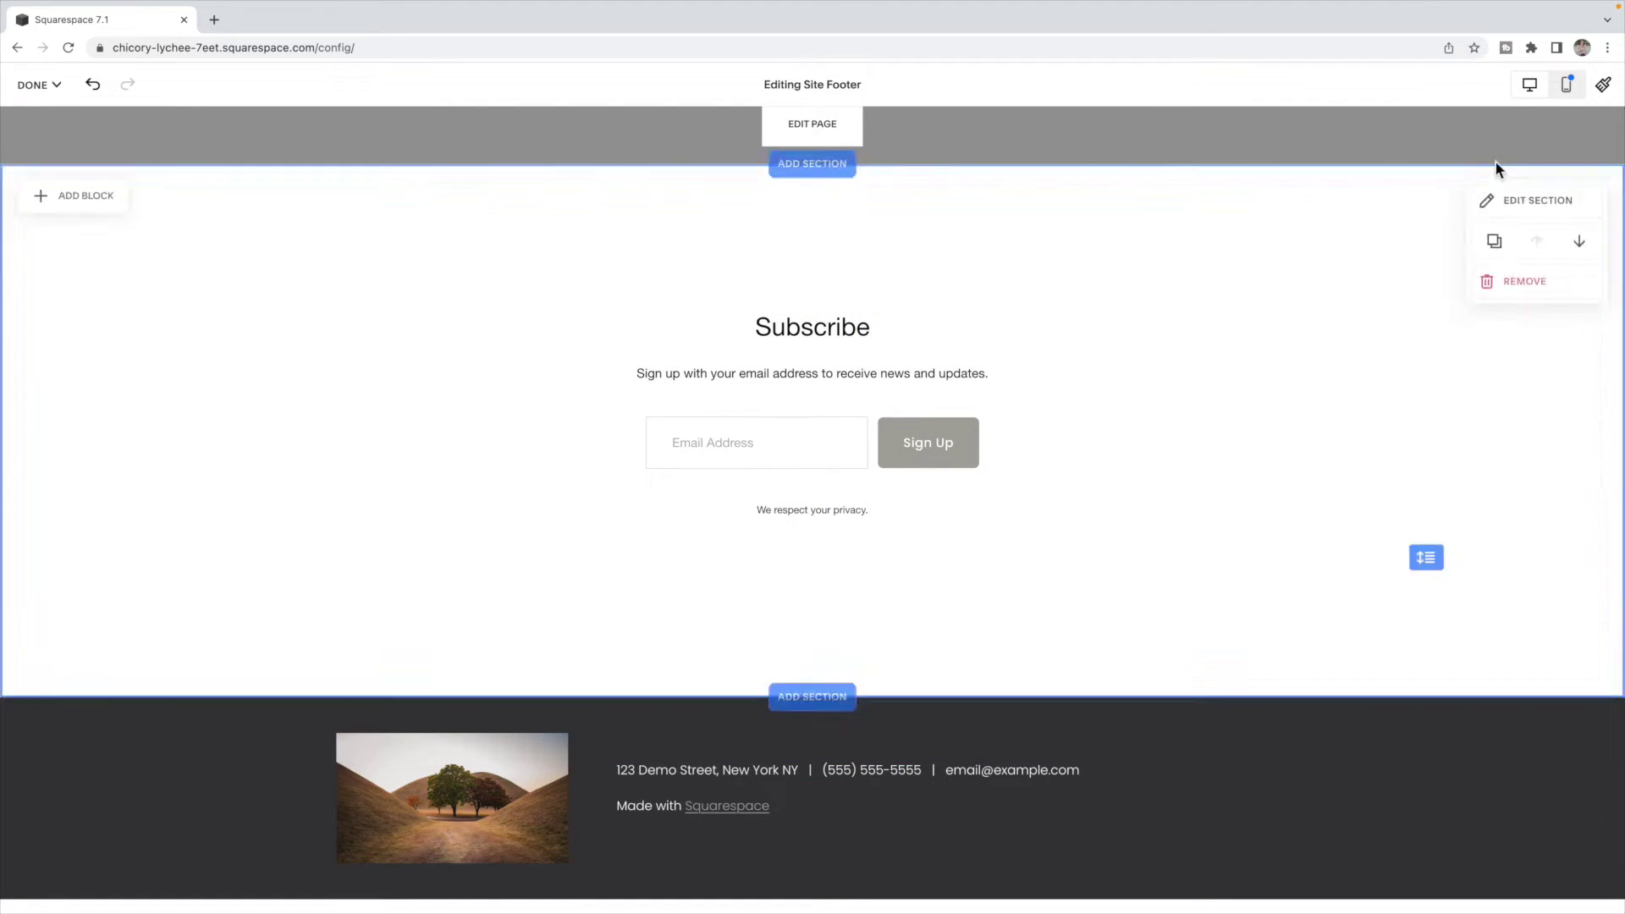
left_click(1515, 208)
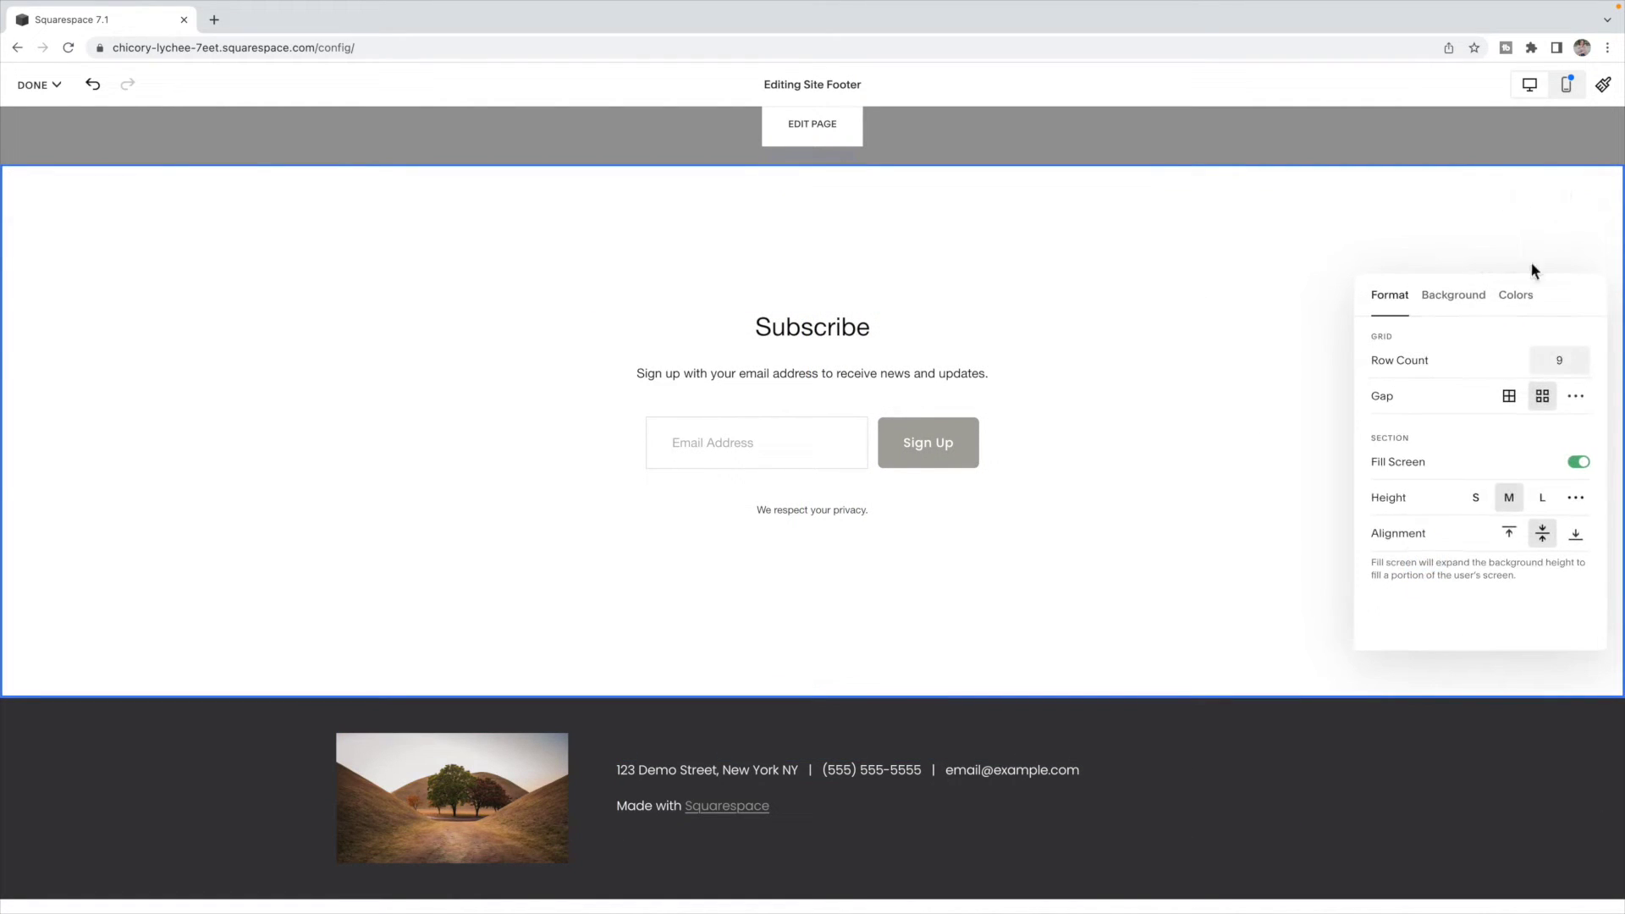
left_click(1478, 499)
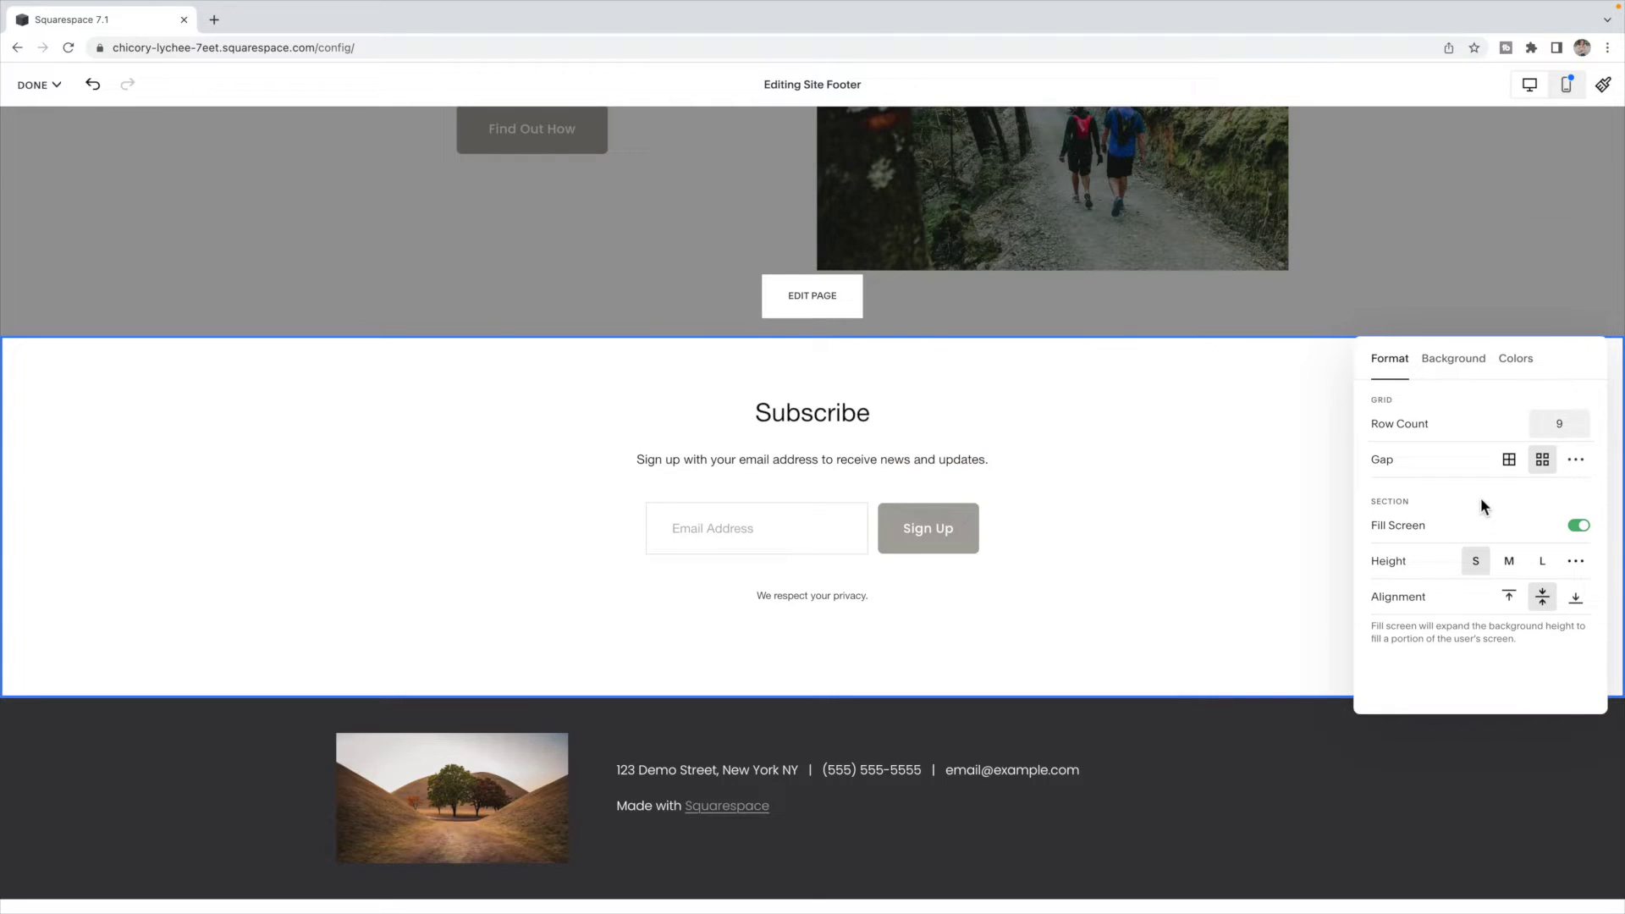
left_click(1269, 386)
left_click(1421, 373)
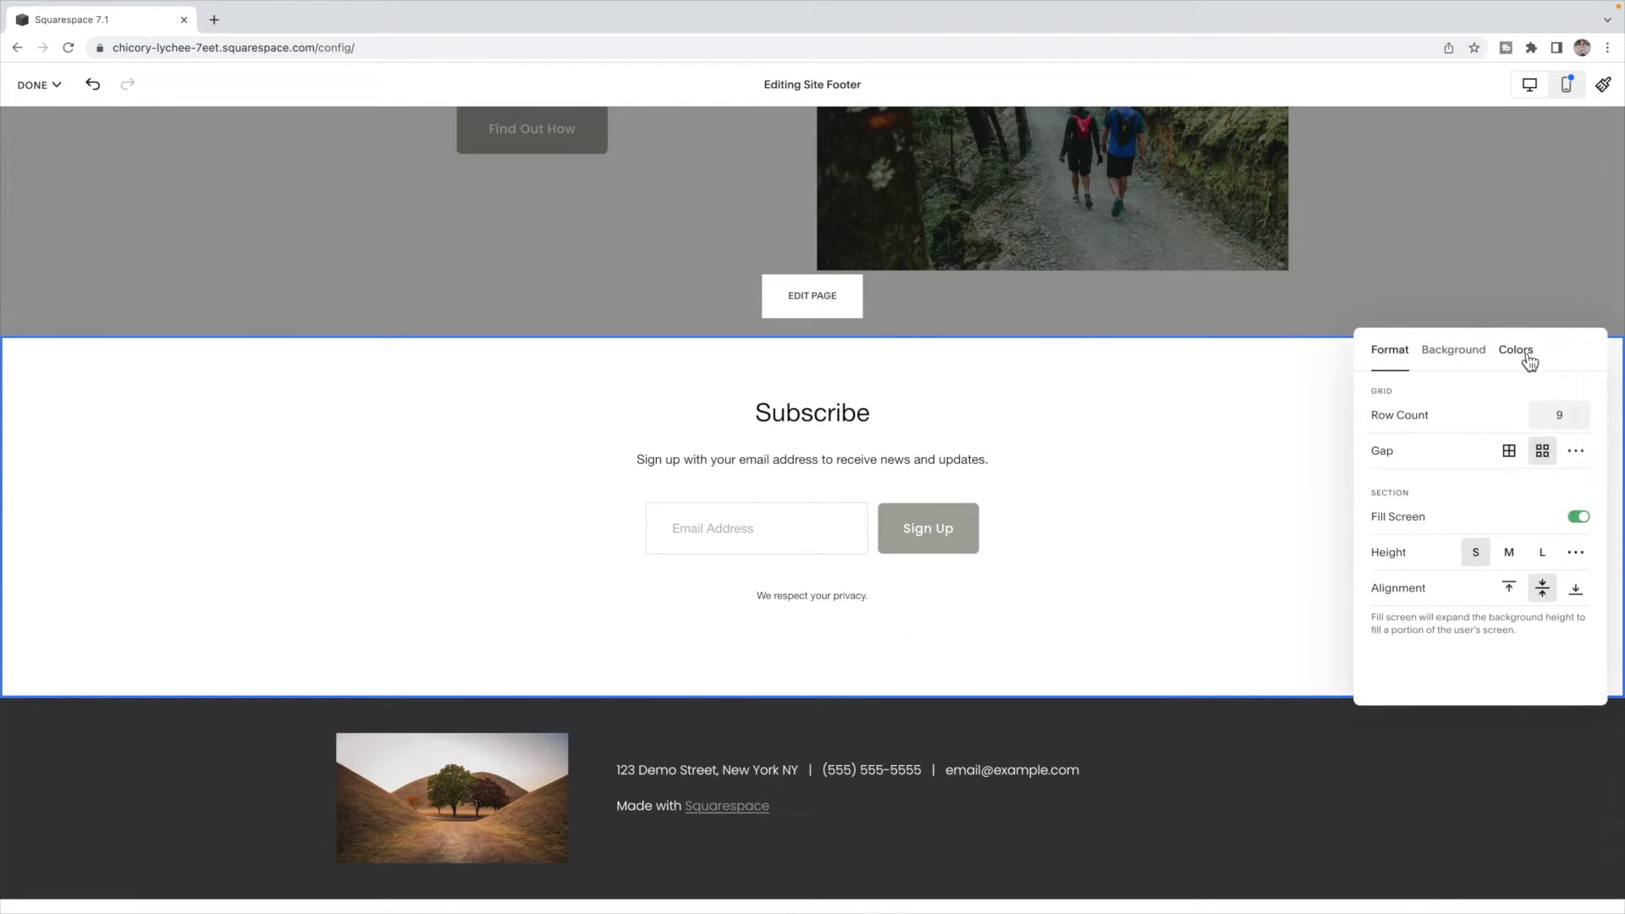
left_click(1515, 350)
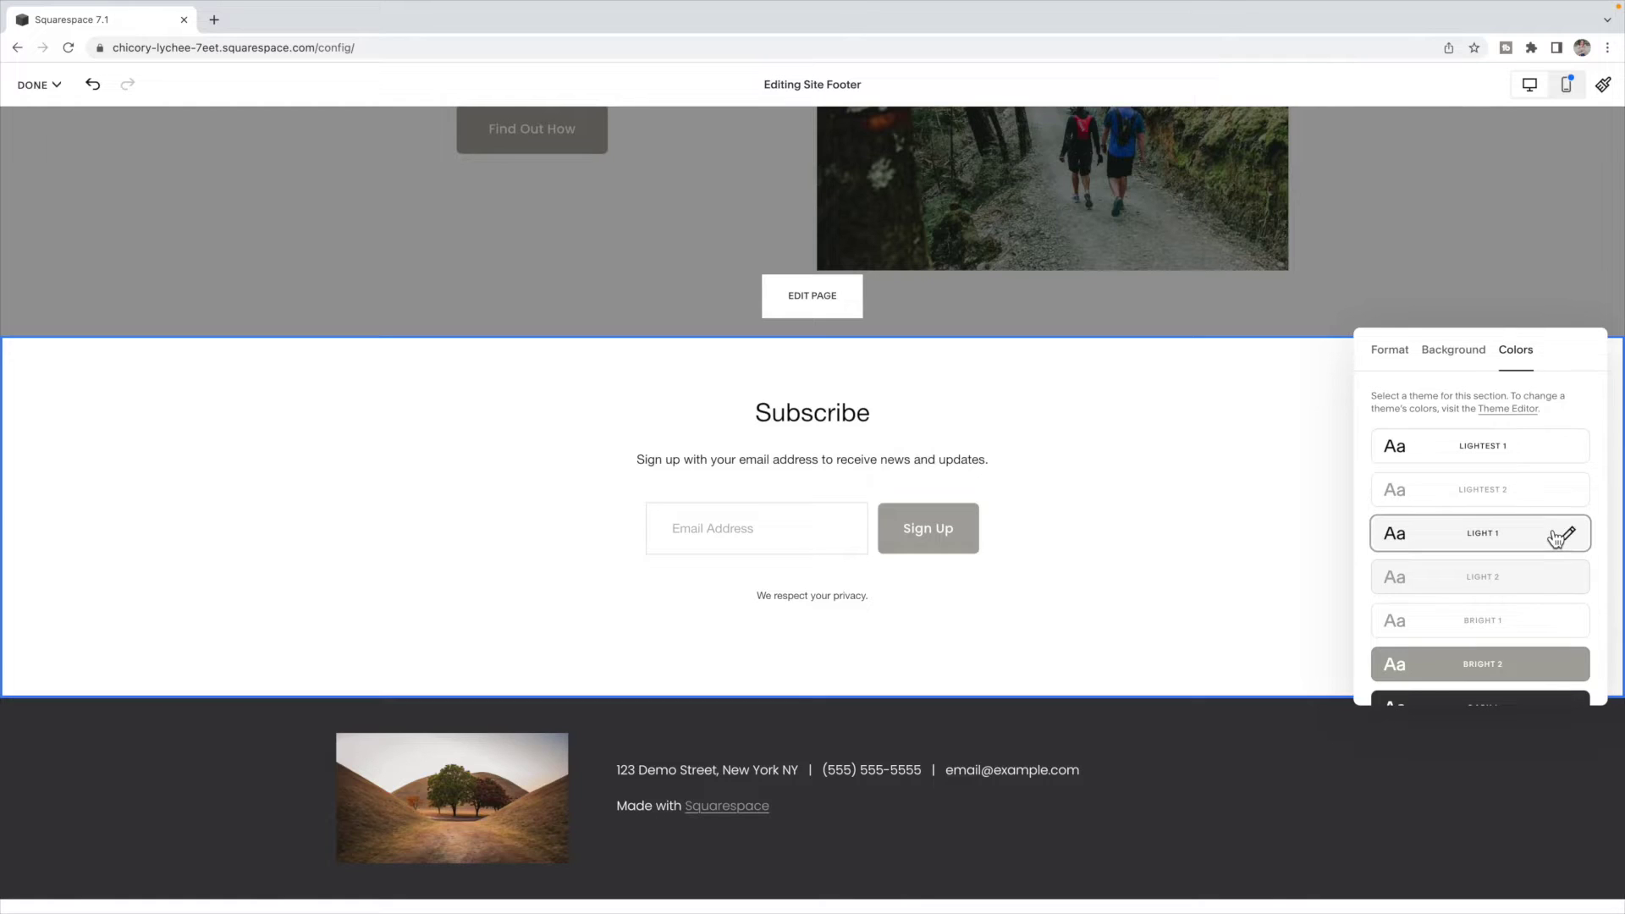
left_click(1555, 538)
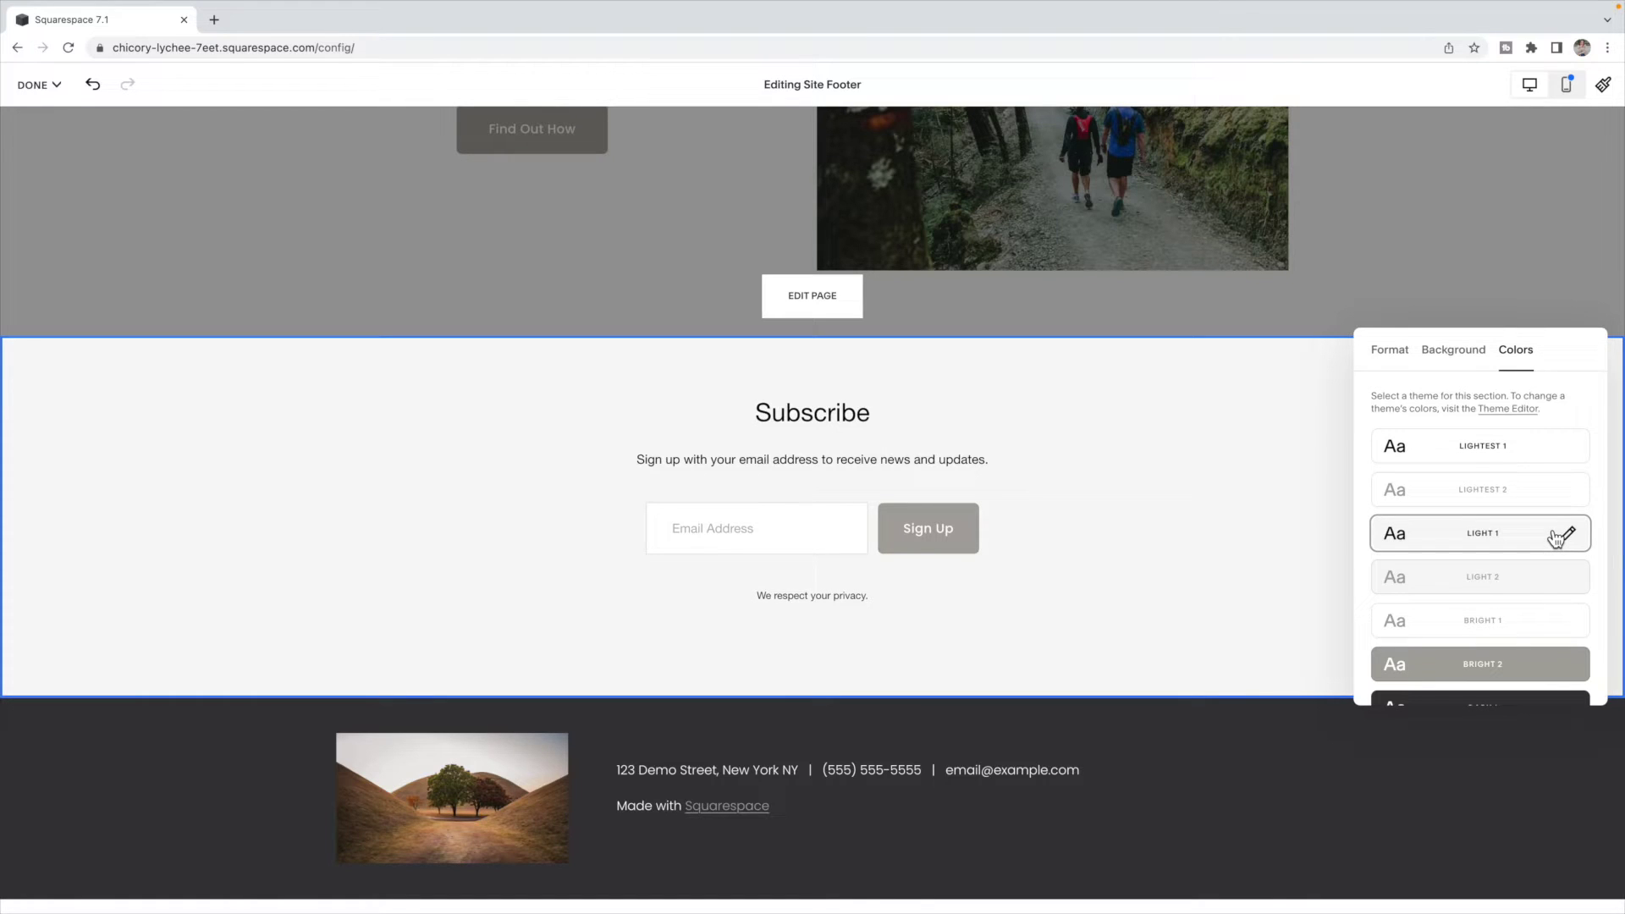
left_click(1252, 474)
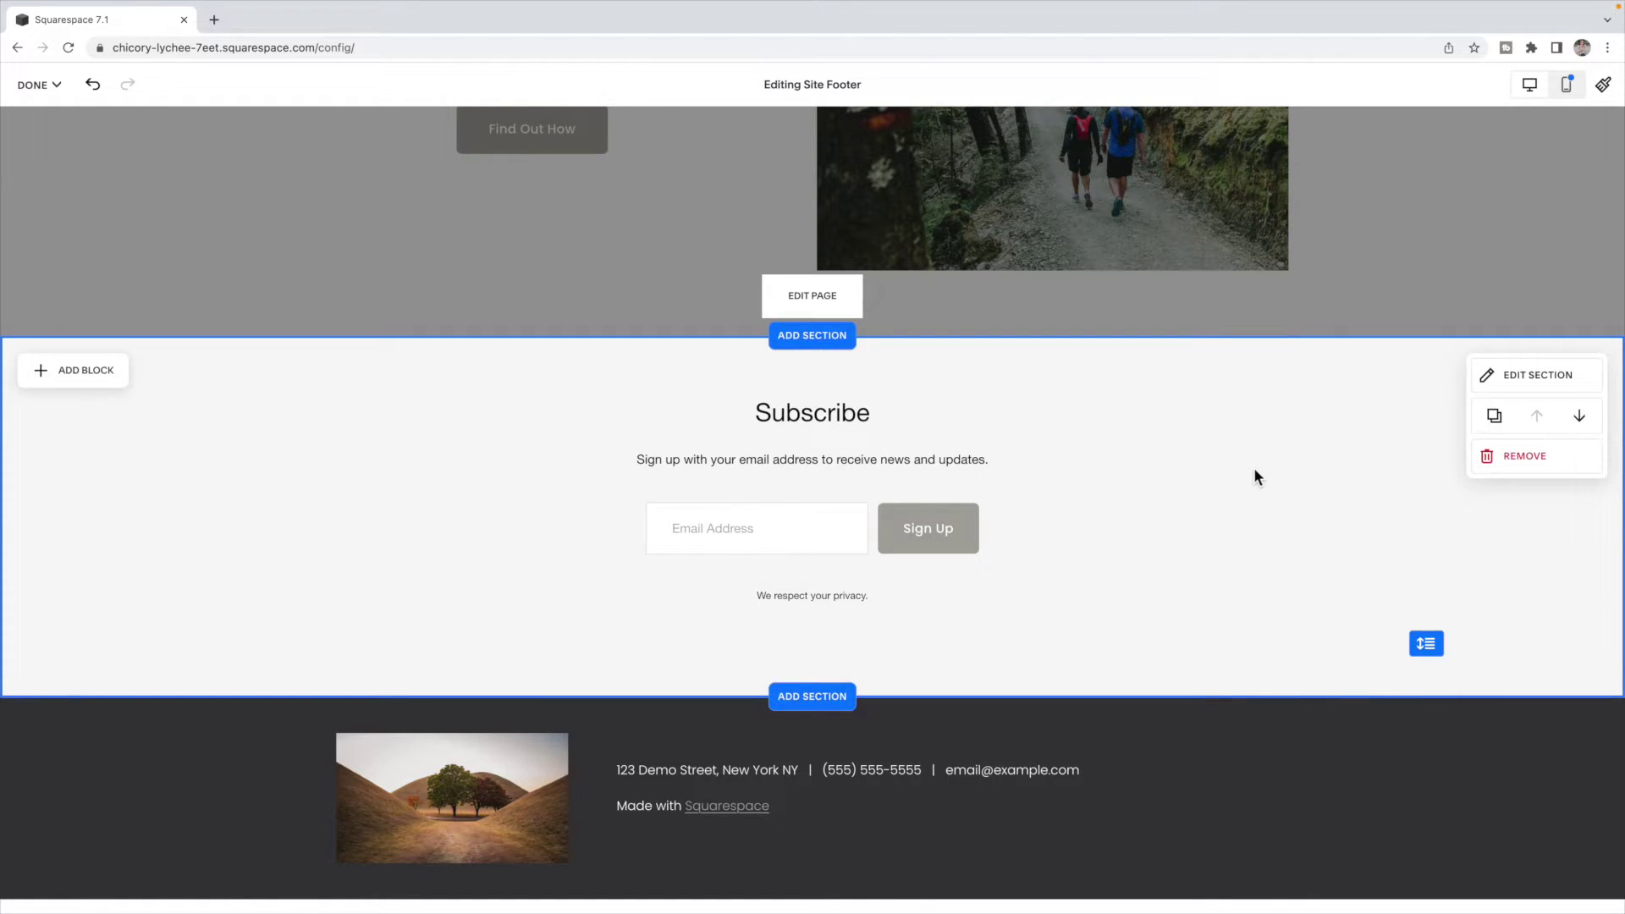
left_click(696, 449)
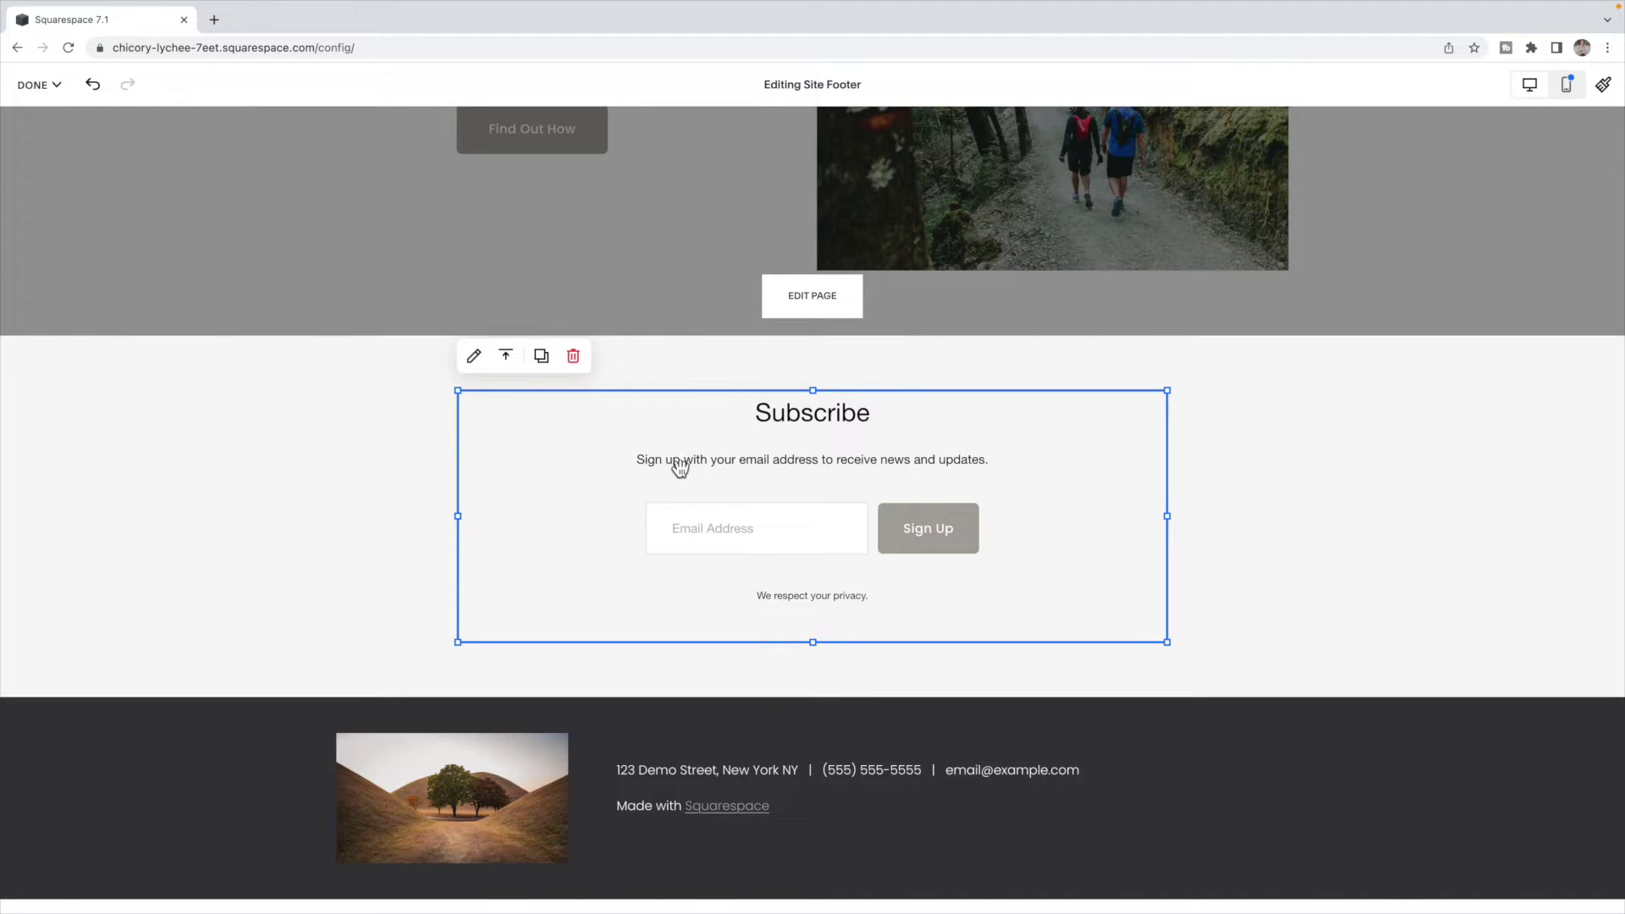
left_click(474, 357)
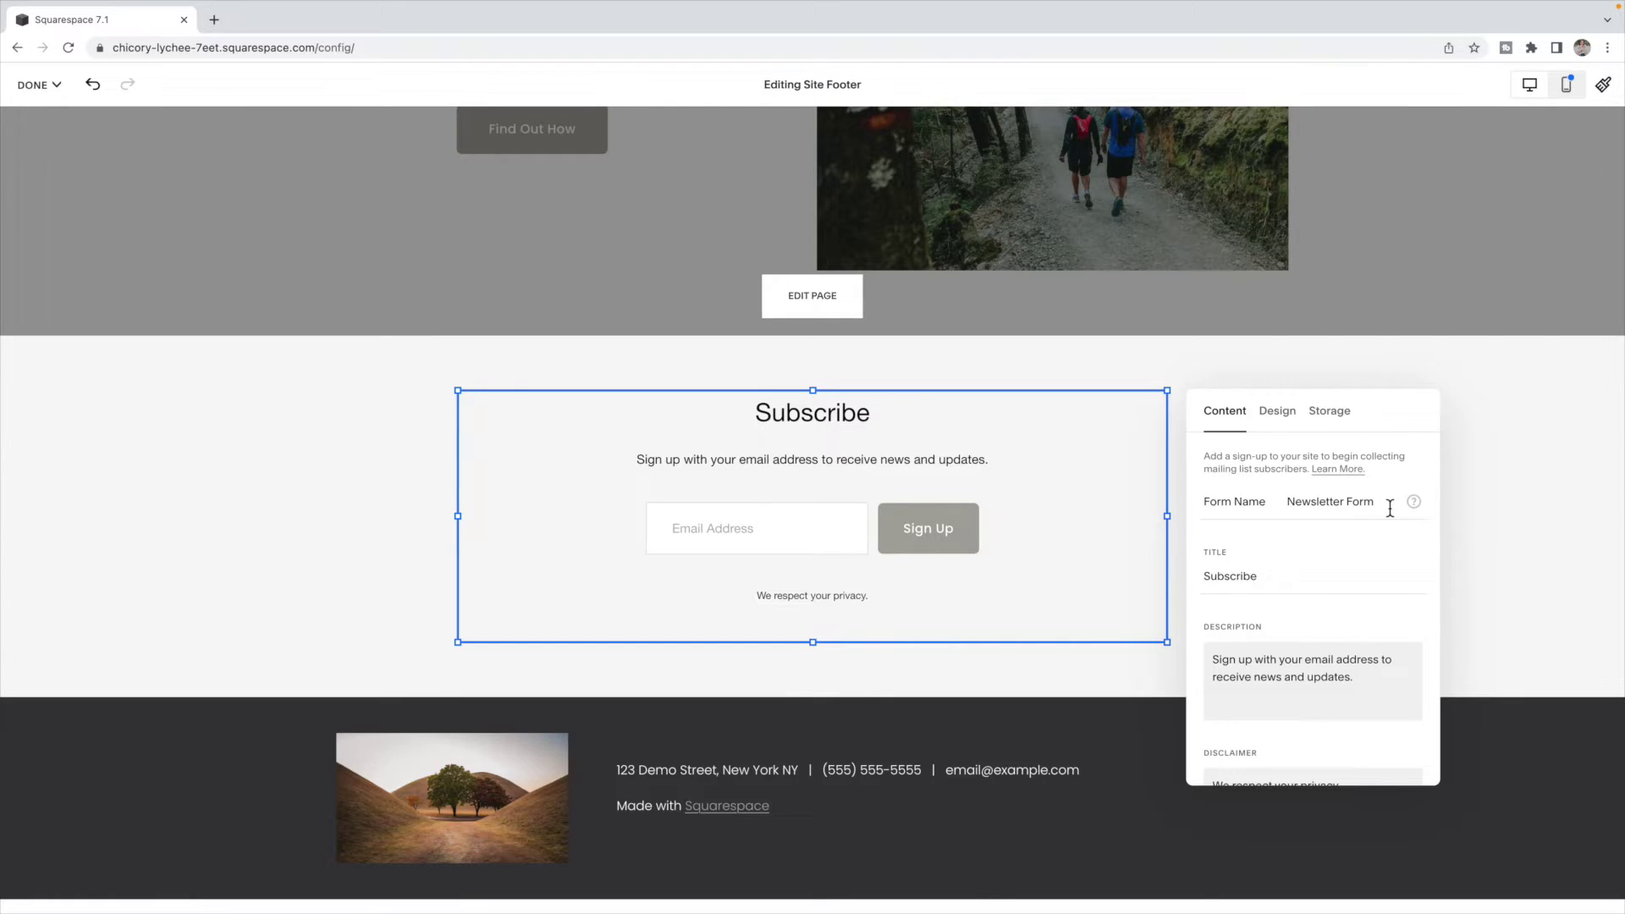
- Rename the newsletter form to 'Subscription Newsletter'
left_click(1389, 507)
key("ctrl+a")
key("BackSpace")
type("Subscription Newsletter")
- Replace the Subscribe title with 'Squarespace Tips and Tricks'
left_click(1290, 590)
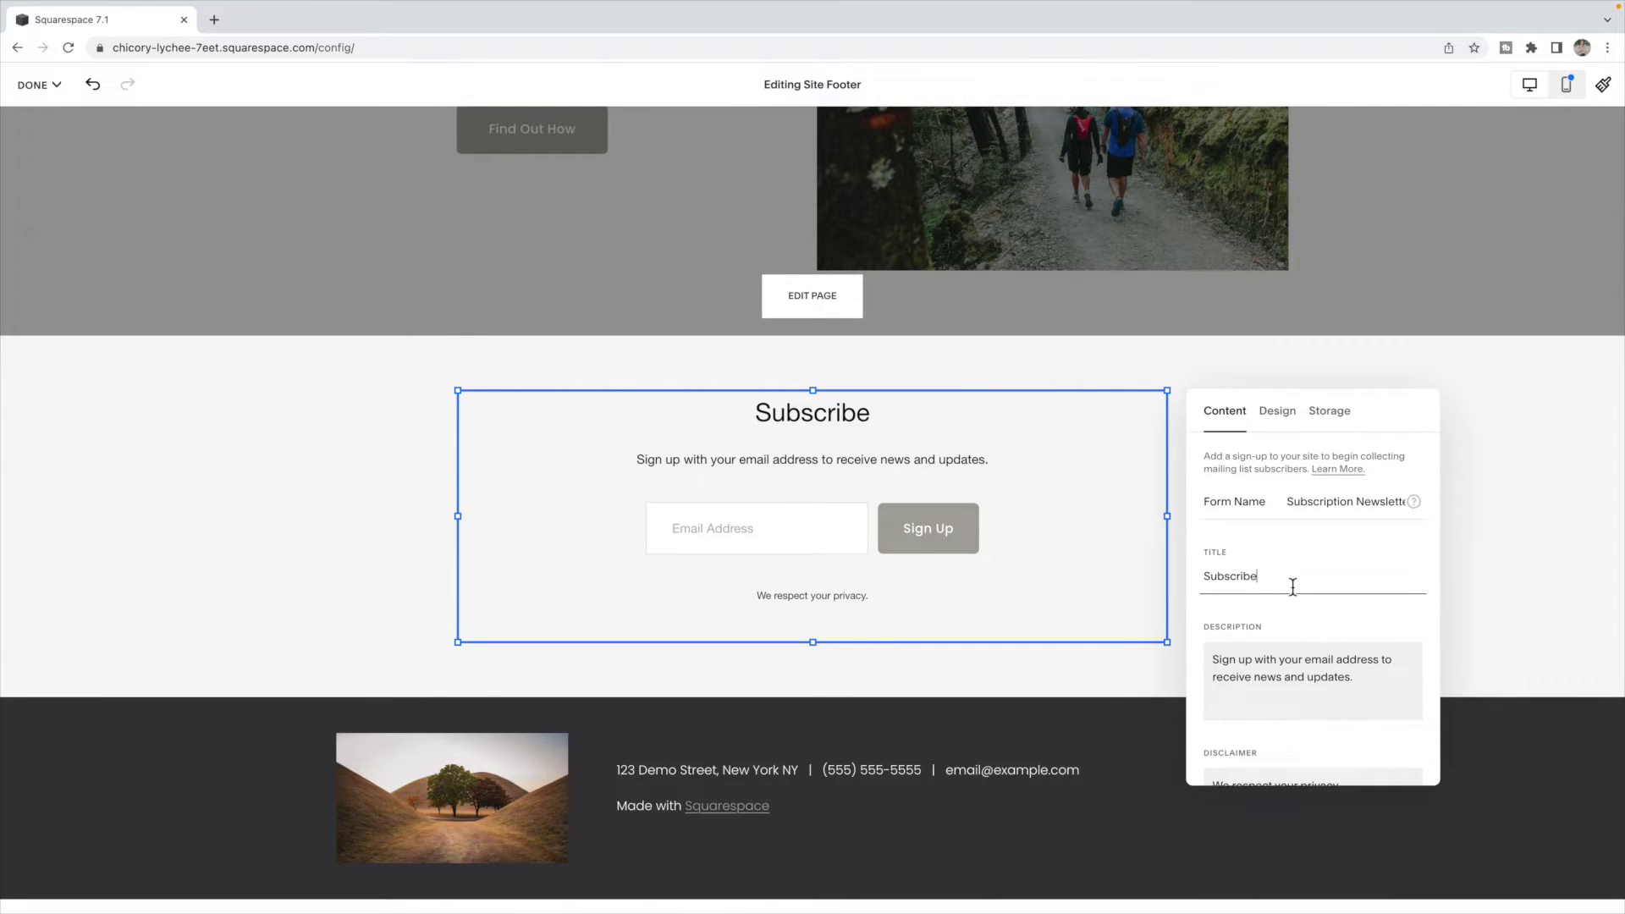
key("BackSpace")
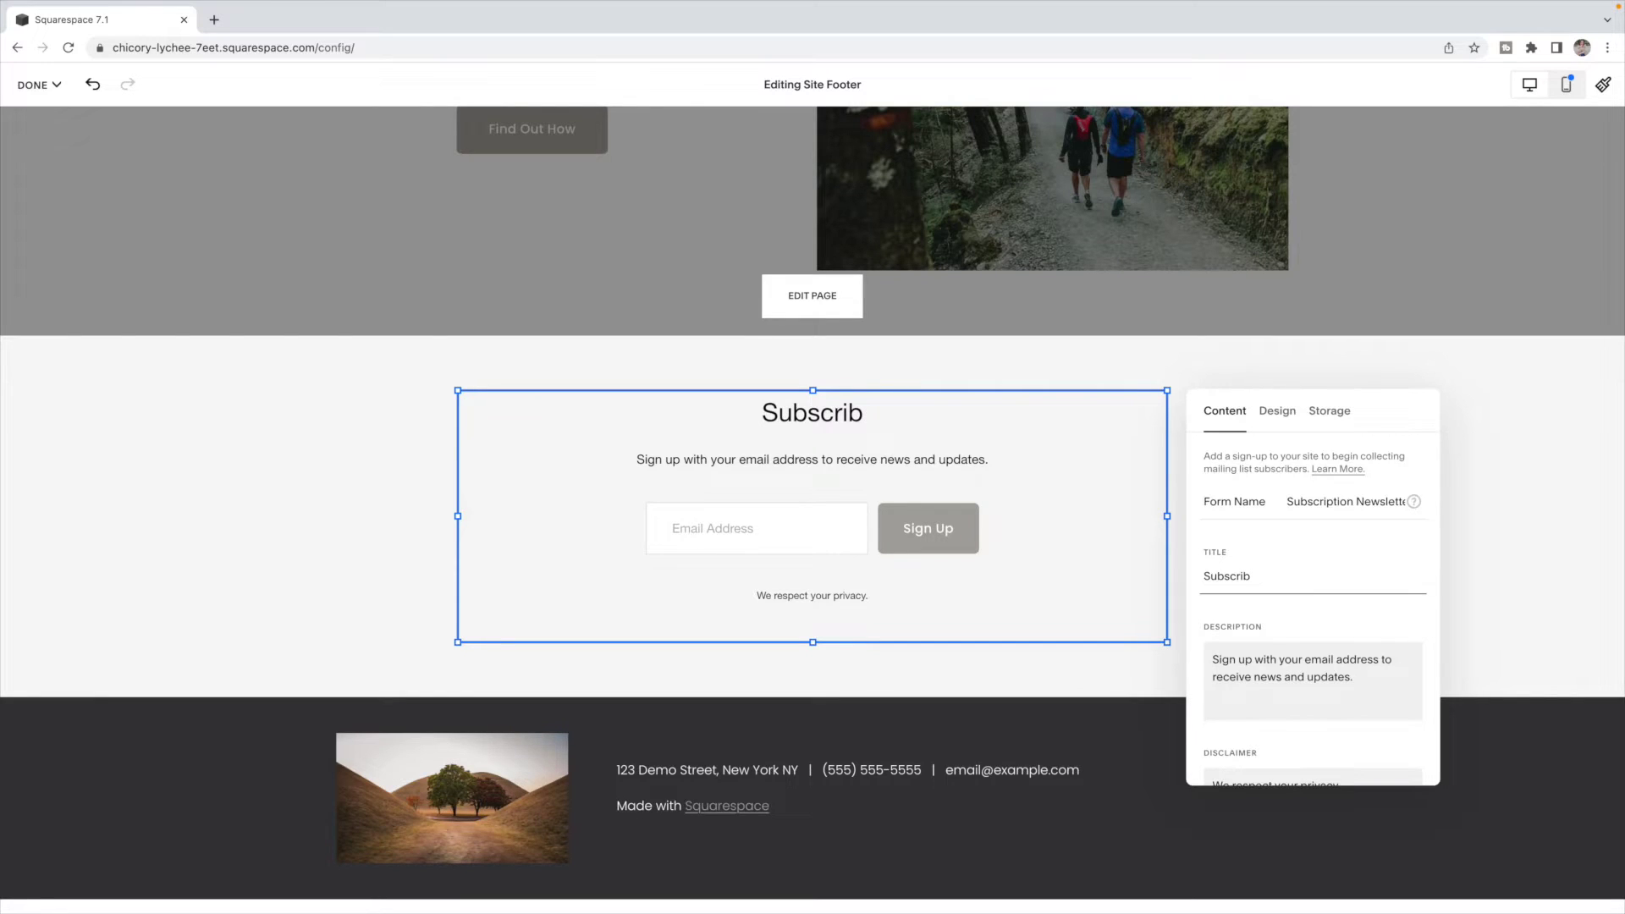
key("BackSpace")
key("BackSpace")
key("BackSpace")
key("BackSpace")
key("BackSpace")
key("BackSpace")
key("BackSpace")
key("BackSpace")
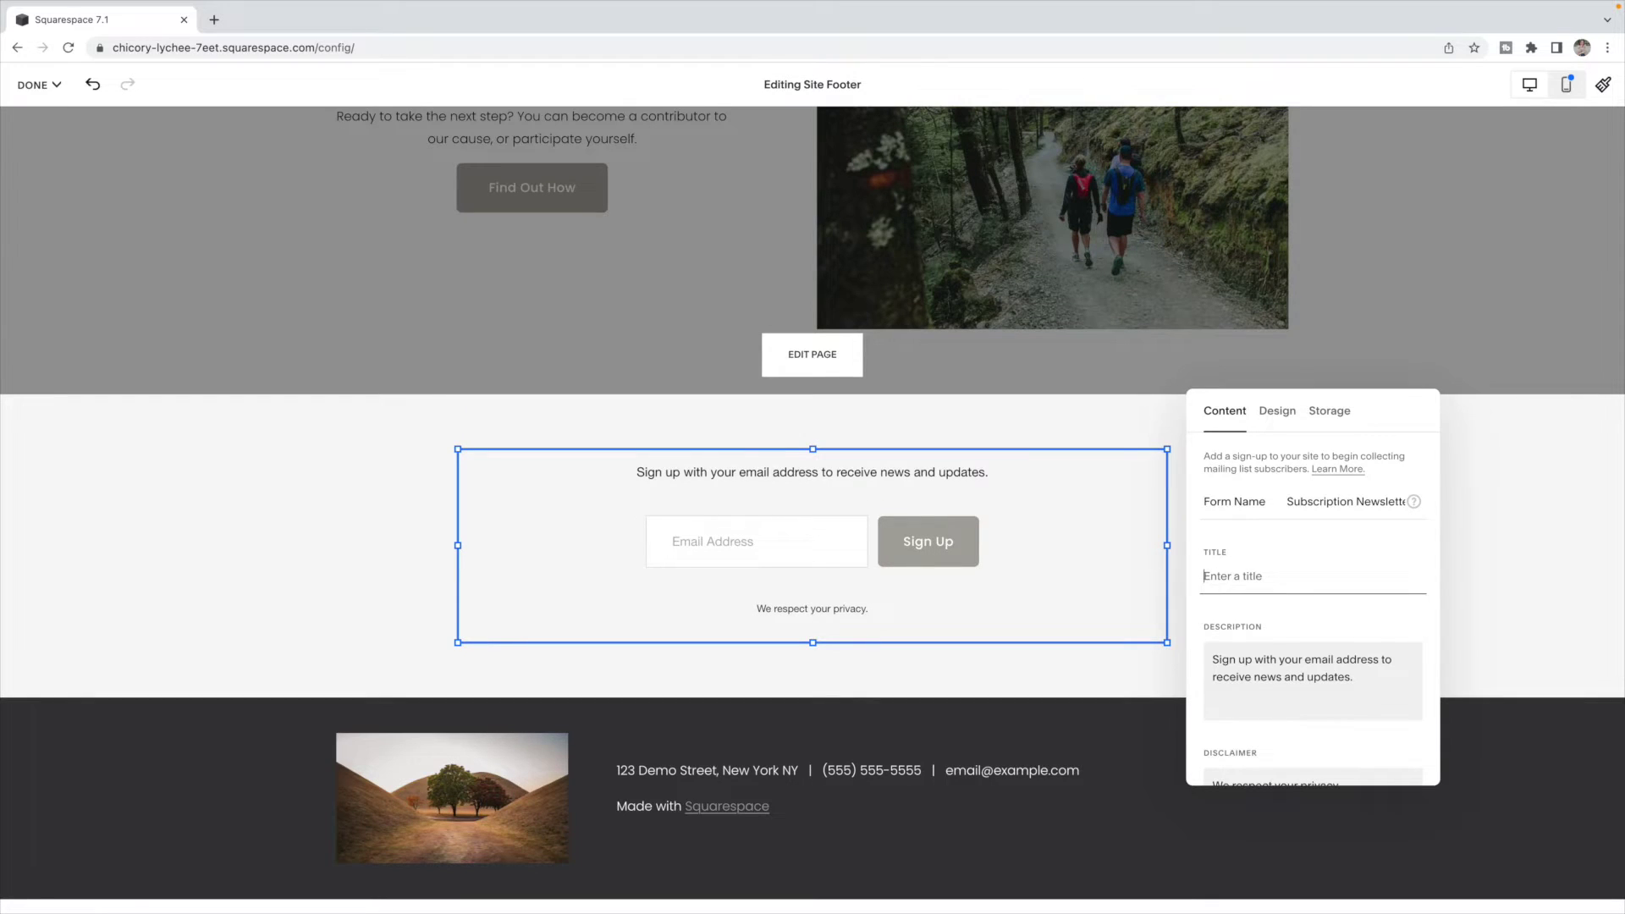
type("Squarre")
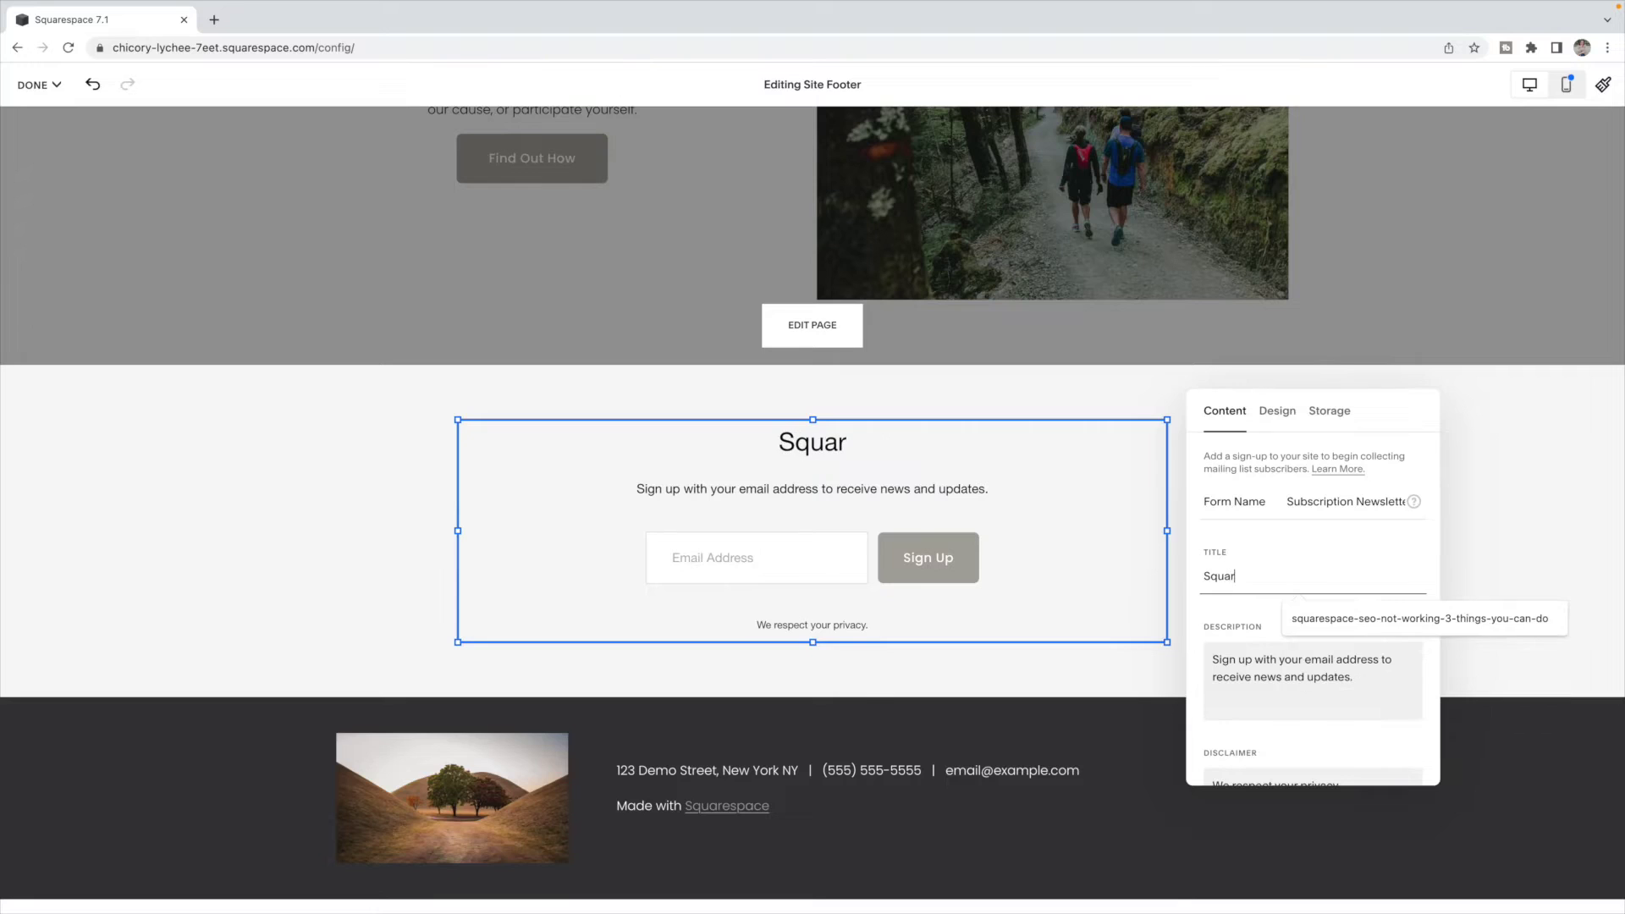
key("BackSpace")
key("BackSpace")
type("espac")
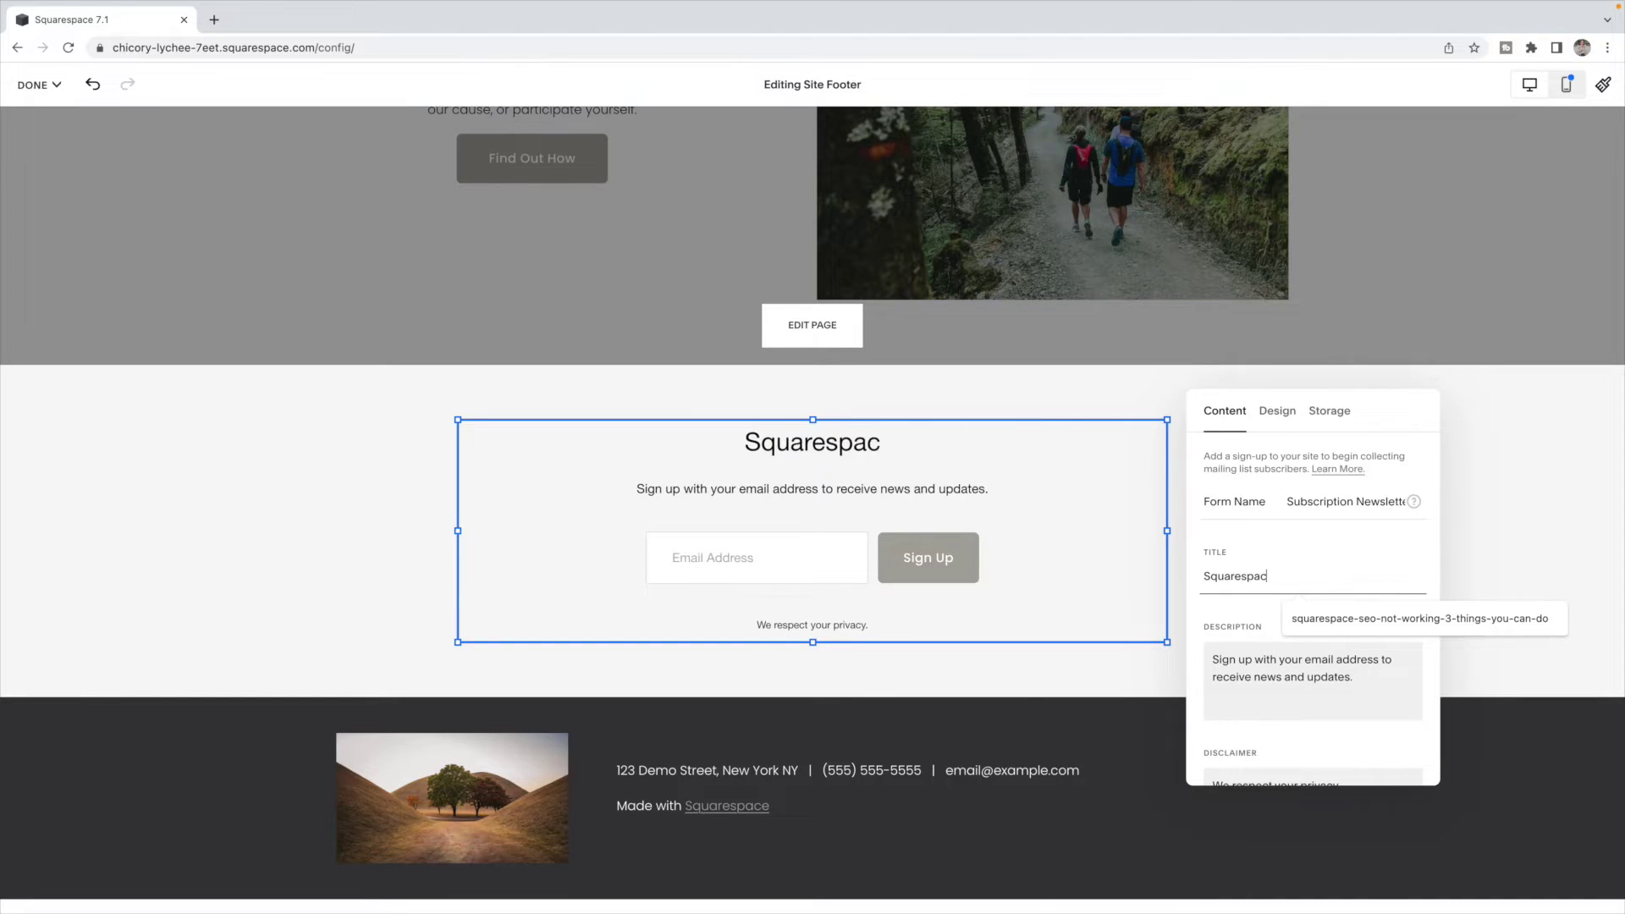
type("e Tips and ")
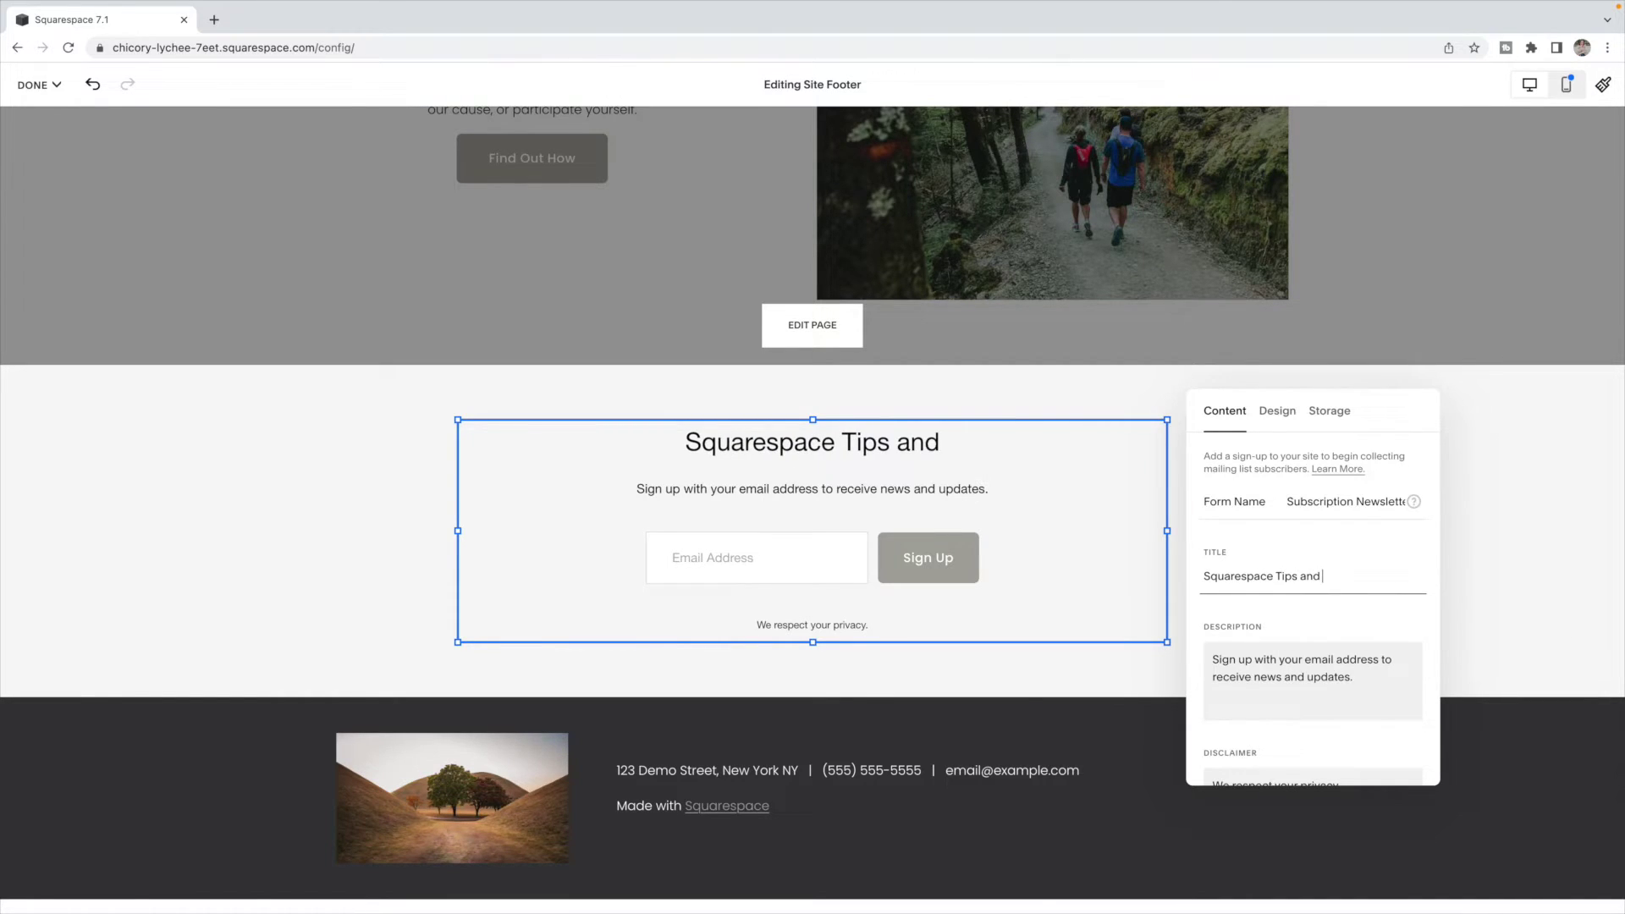
type("Tricks")
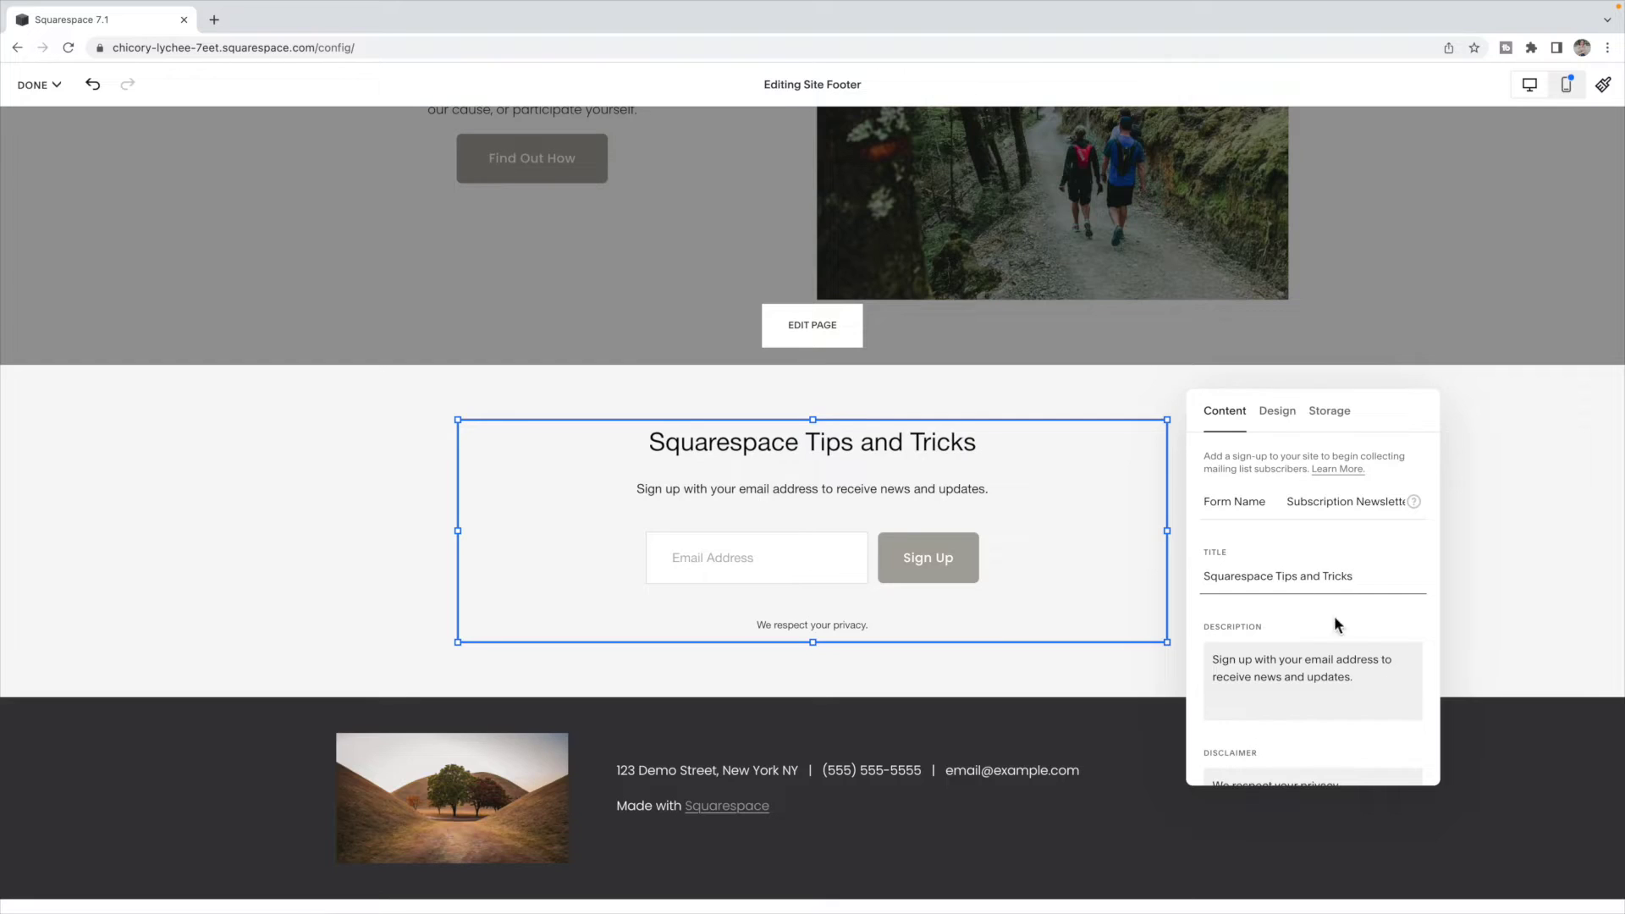
- Change the description ending to 'a new tip in your inbox every Monday.'
left_click(1367, 684)
left_click_drag(1362, 682, 1257, 684)
type("a new tip oin")
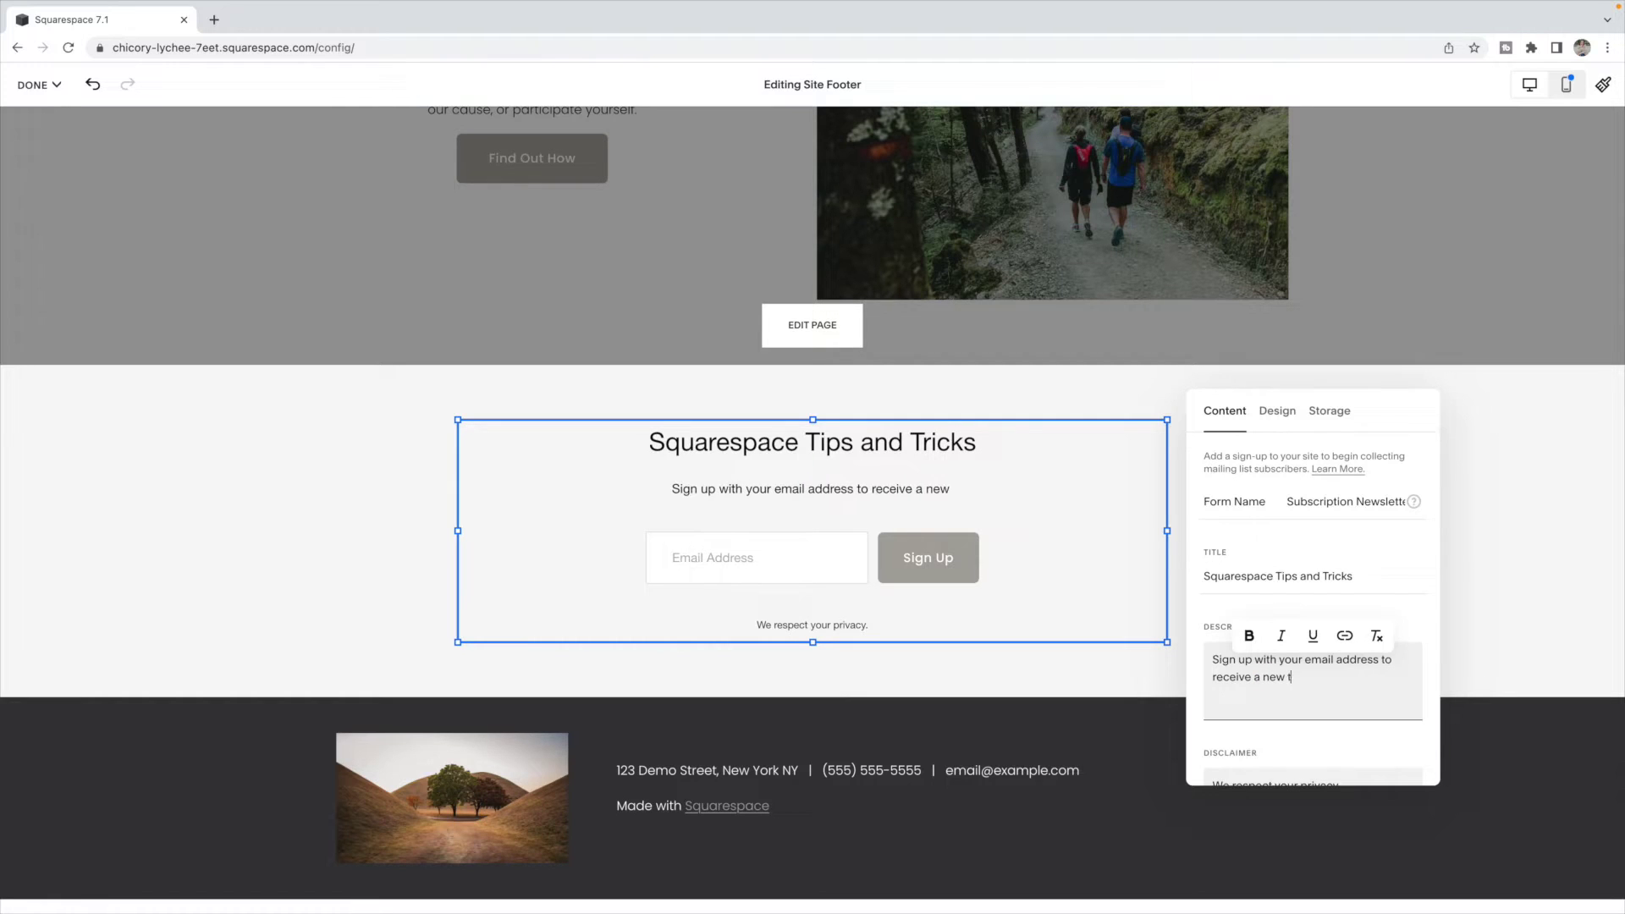
key("BackSpace")
key("BackSpace")
key("BackSpace")
key("BackSpace")
type("in")
key("BackSpace")
key("BackSpace")
type("in your inbox eber")
key("BackSpace")
key("BackSpace")
key("BackSpace")
type("very Monday.")
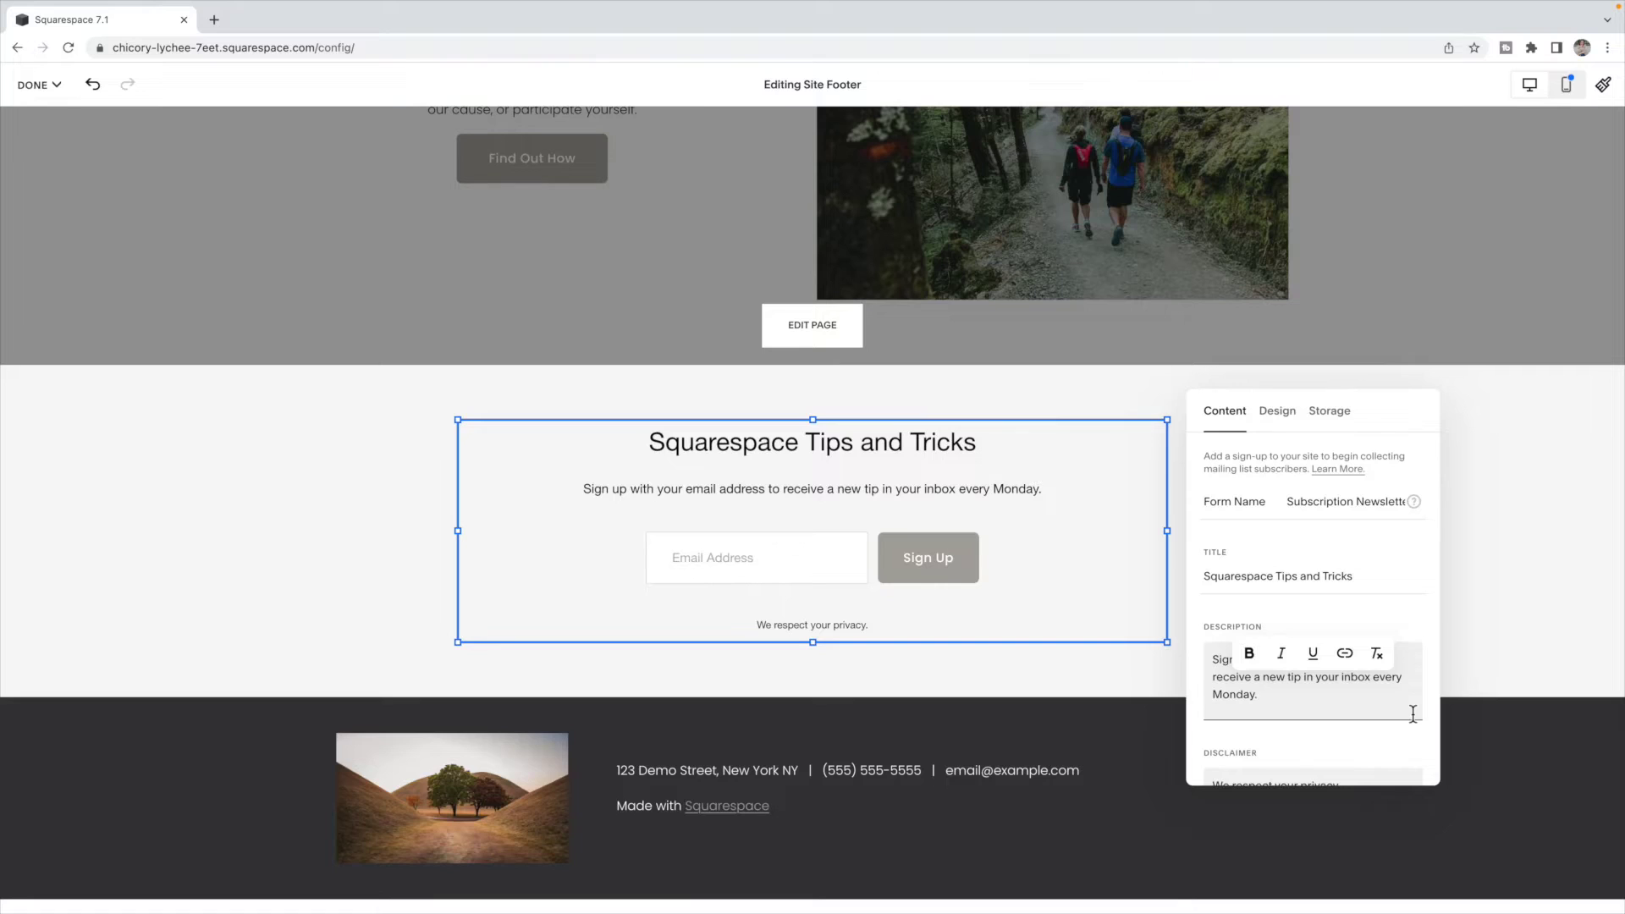
scroll(1374, 712, "down", 2)
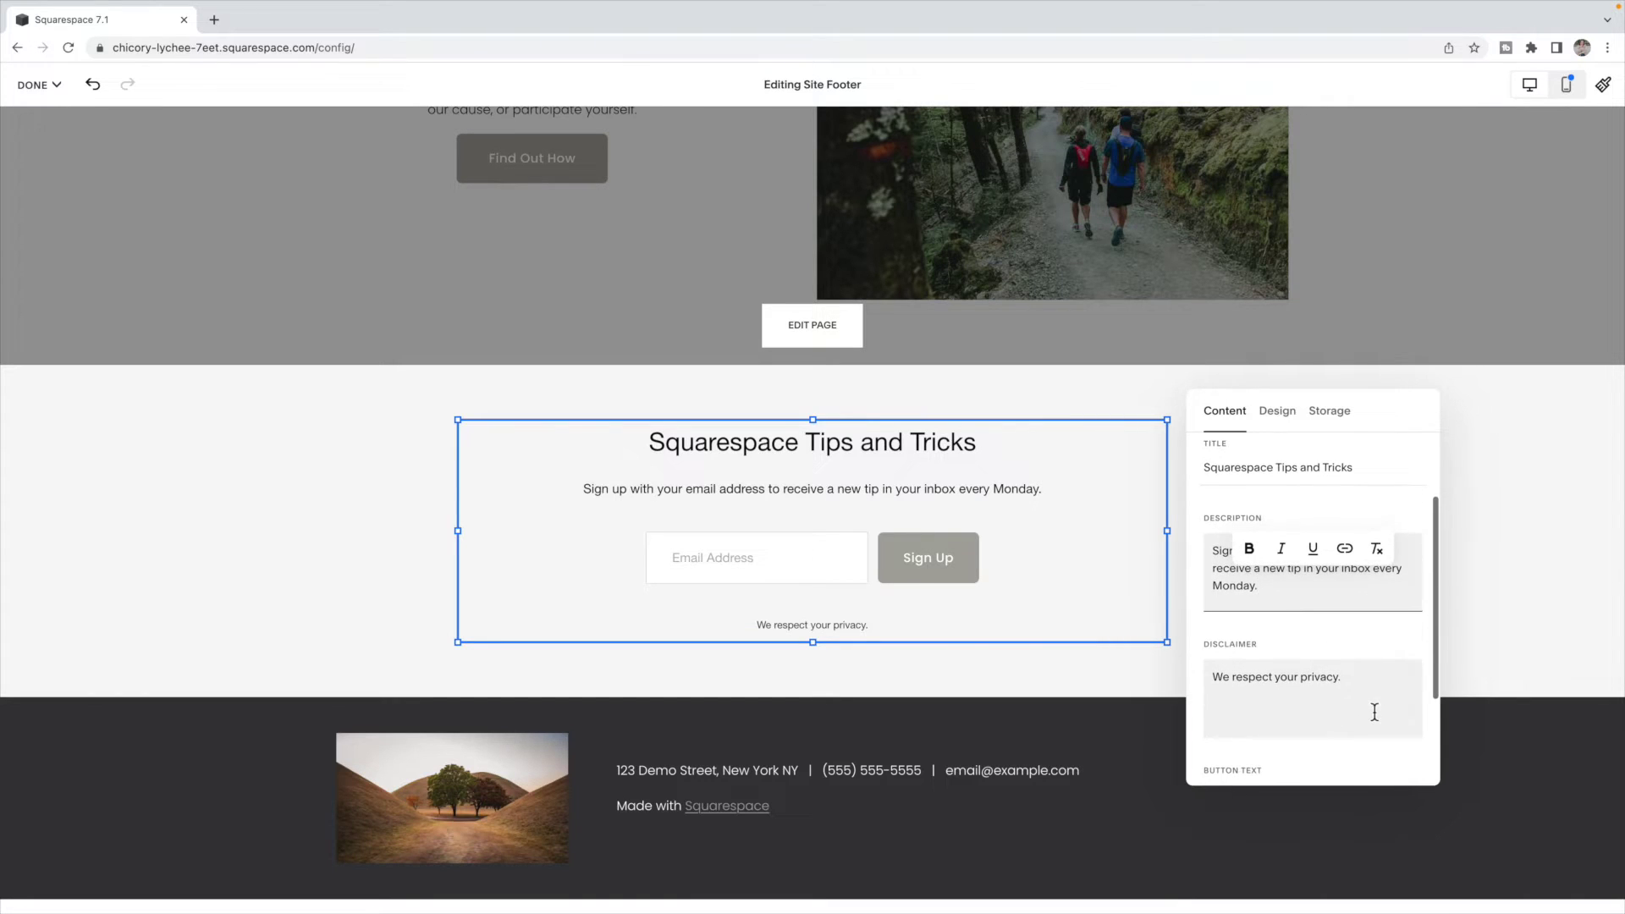
- Keep the 'Sign Up' button label and enable required first and last name fields
left_click(1397, 693)
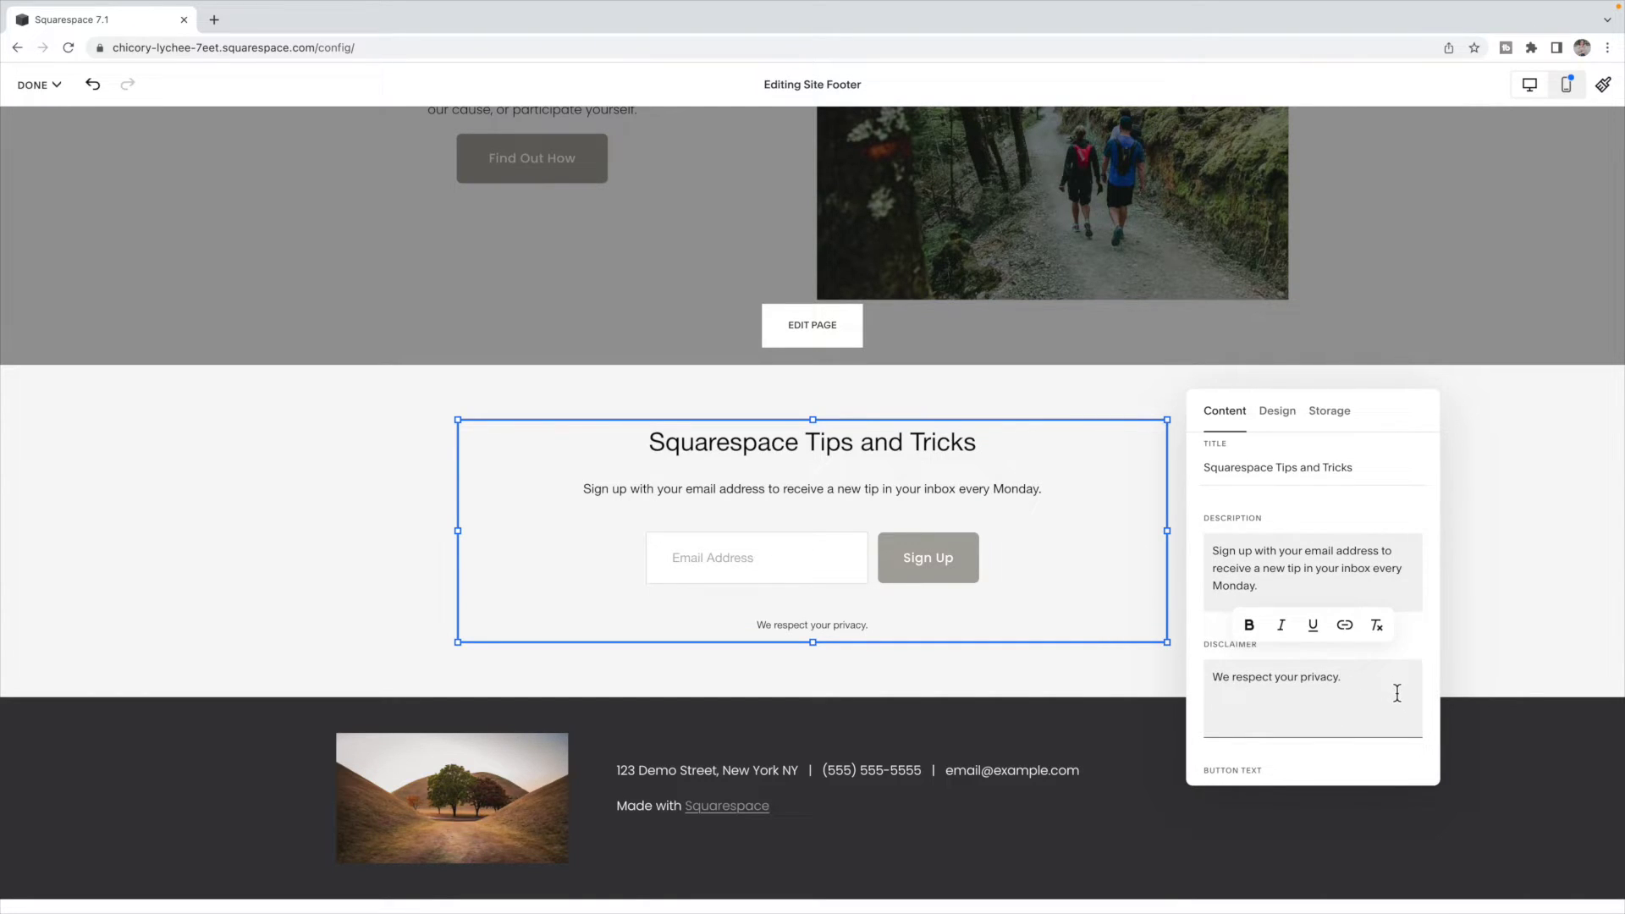
scroll(1397, 692, "down", 3)
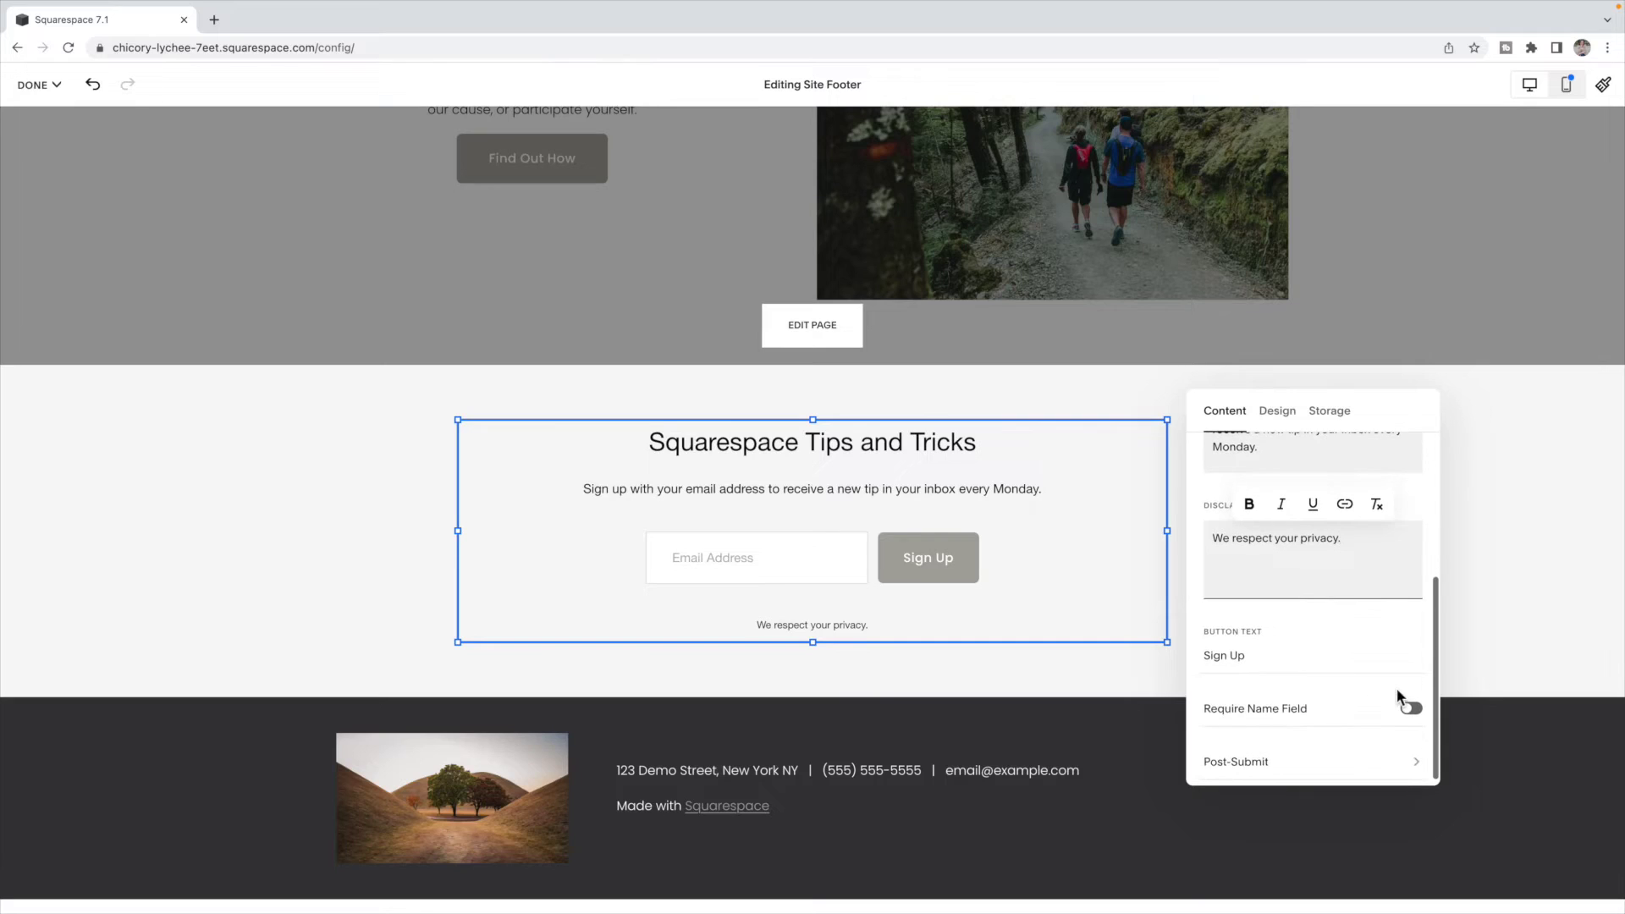
scroll(1284, 652, "down", 1)
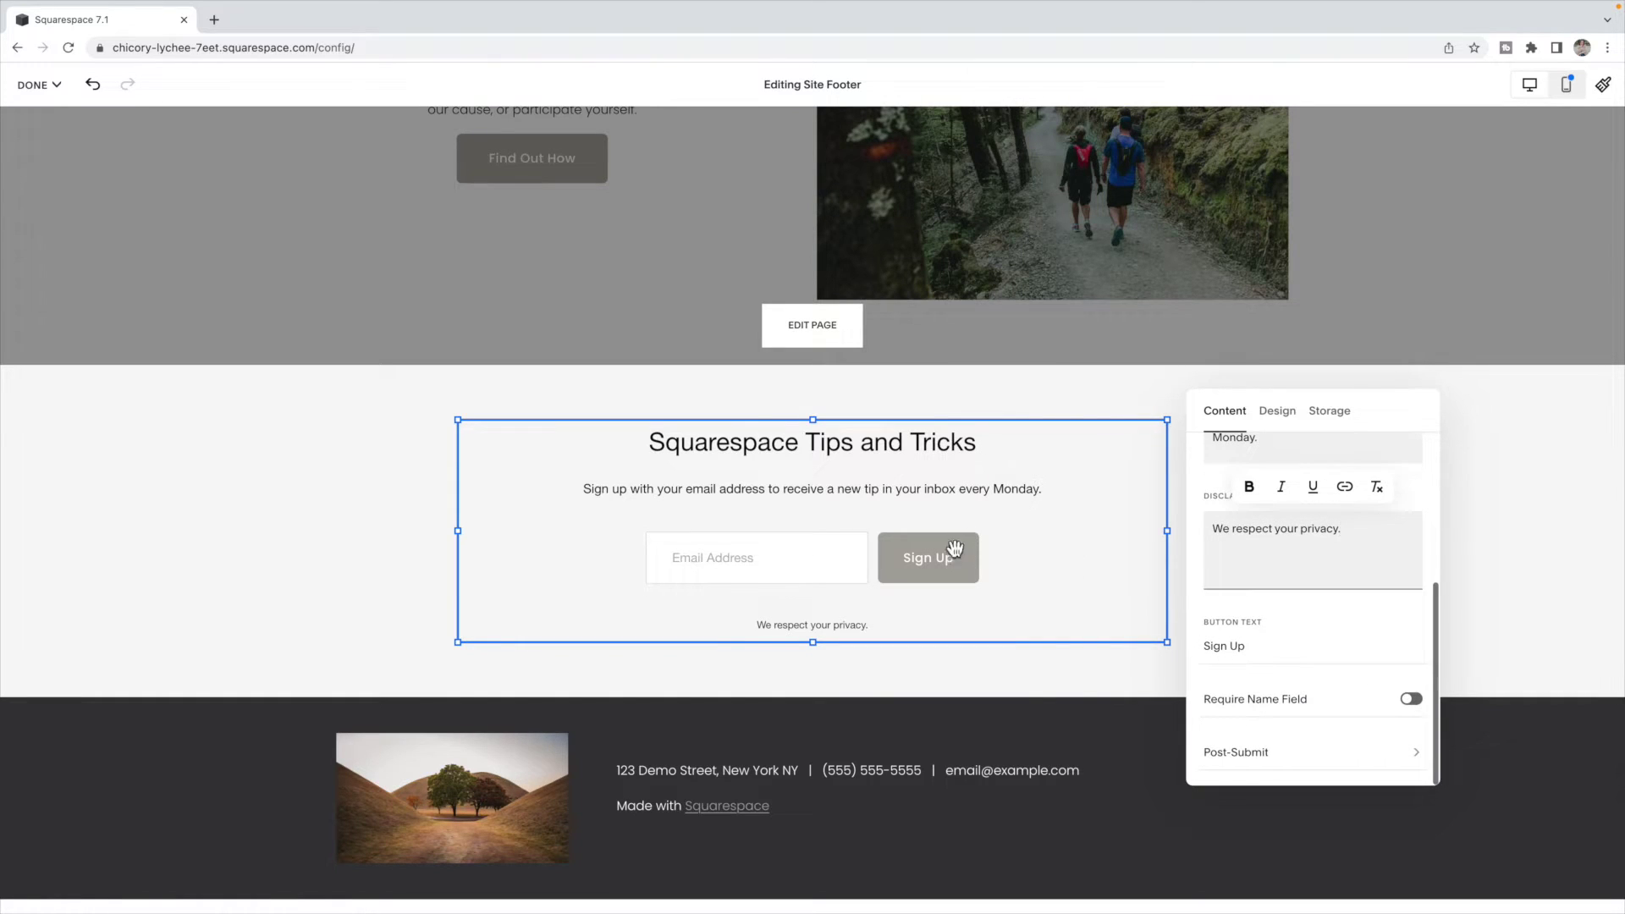
left_click_drag(1258, 645, 1198, 645)
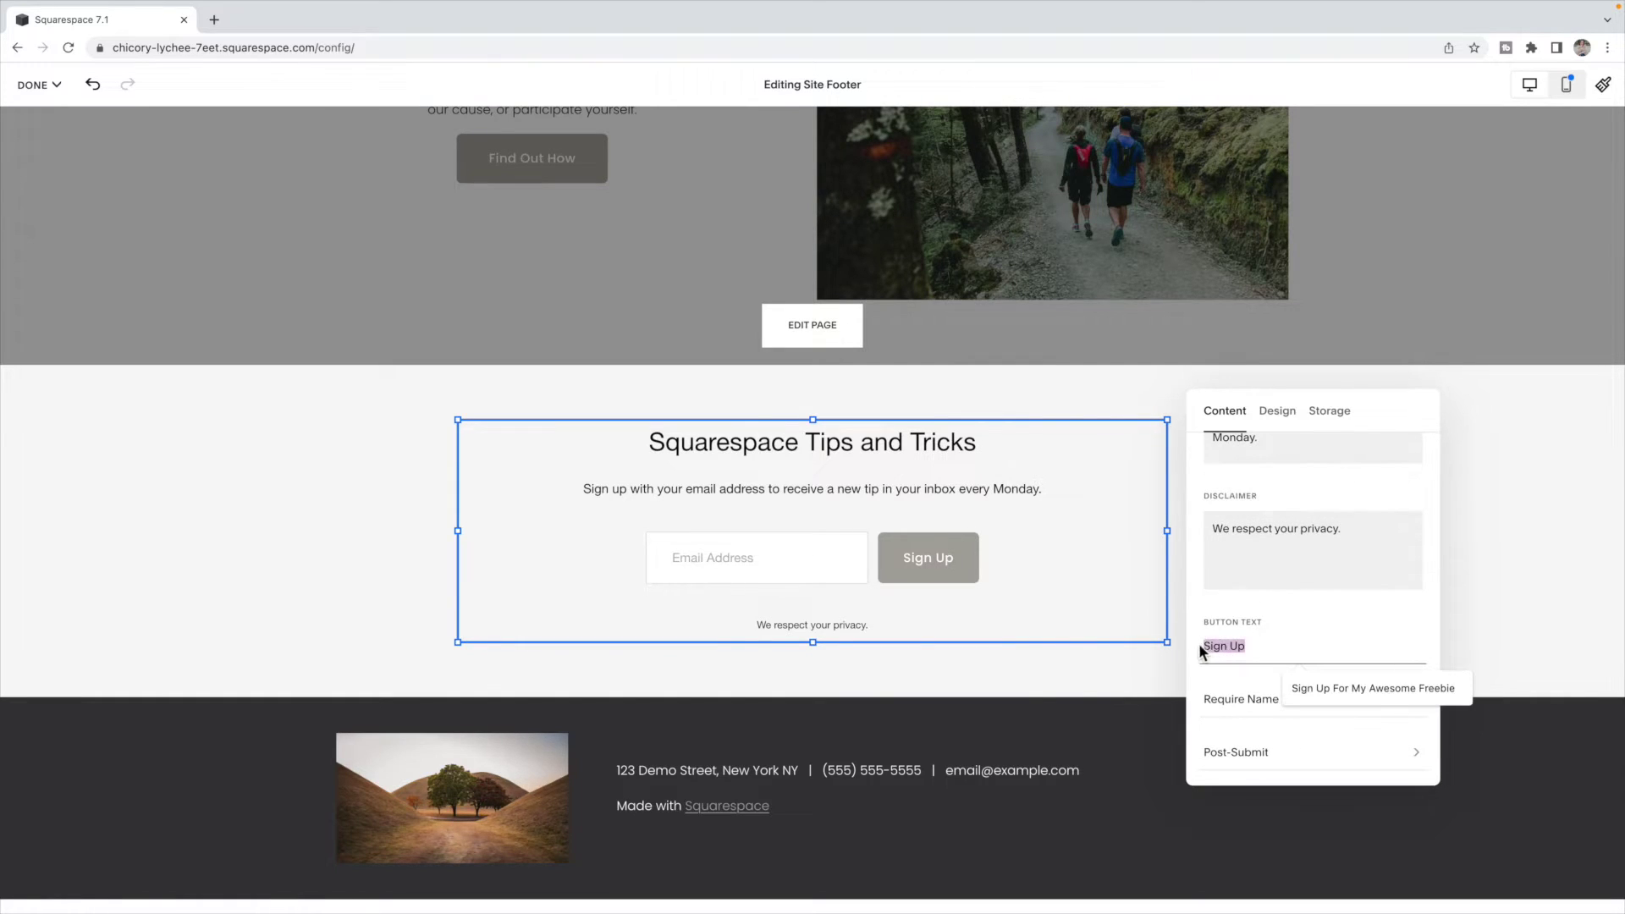
left_click(1276, 650)
scroll(1291, 645, "down", 1)
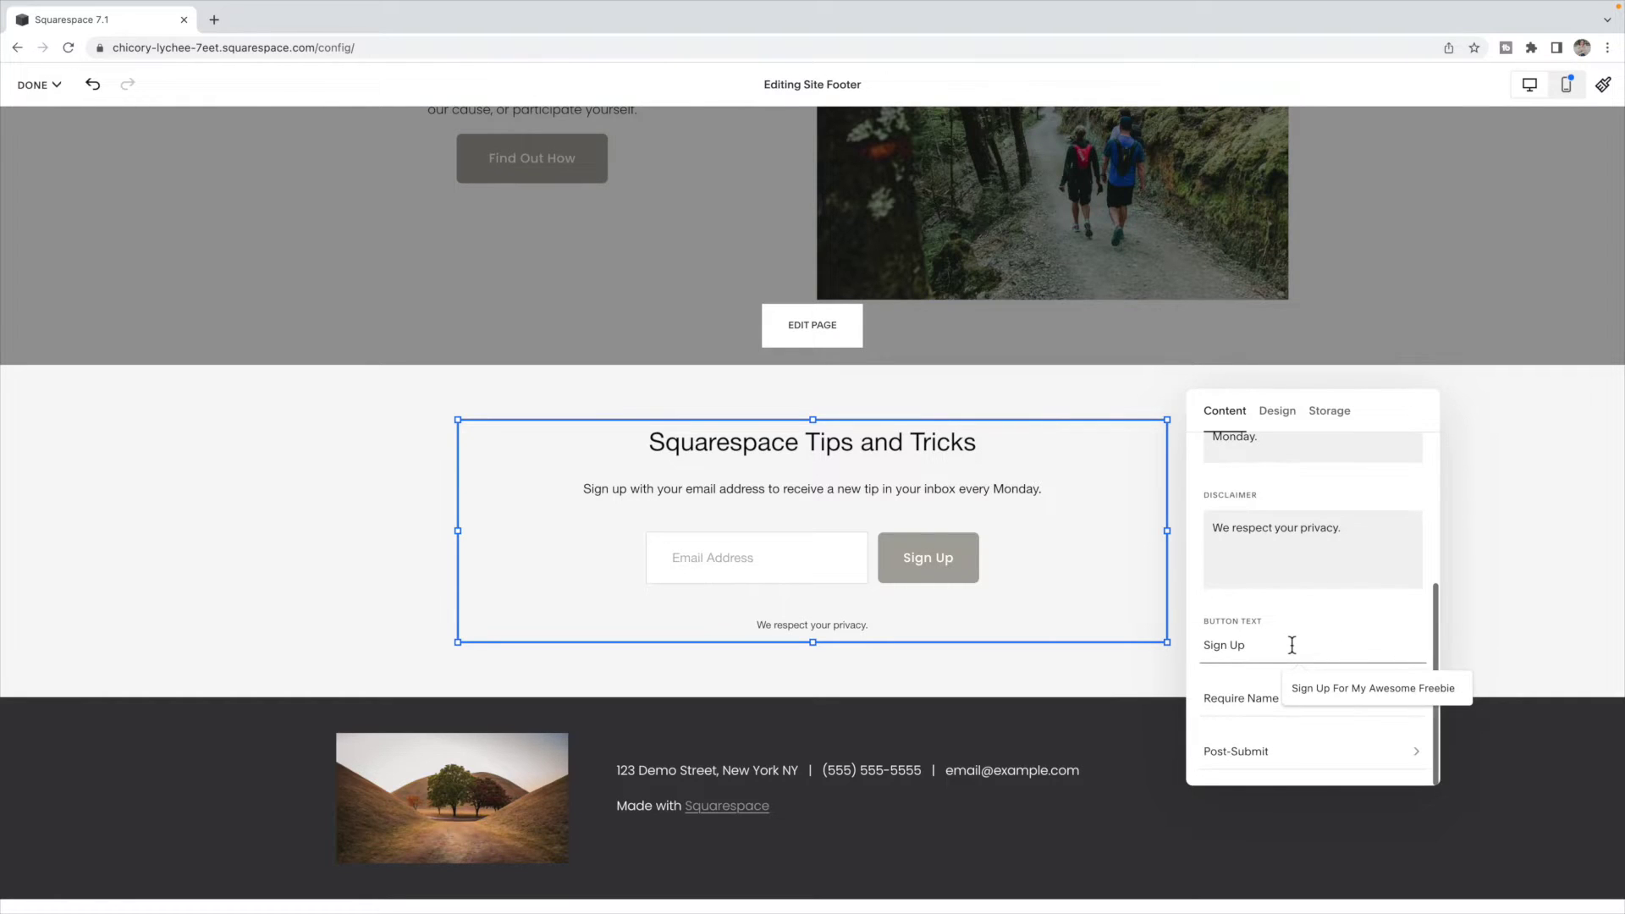
left_click(1251, 719)
left_click(1409, 707)
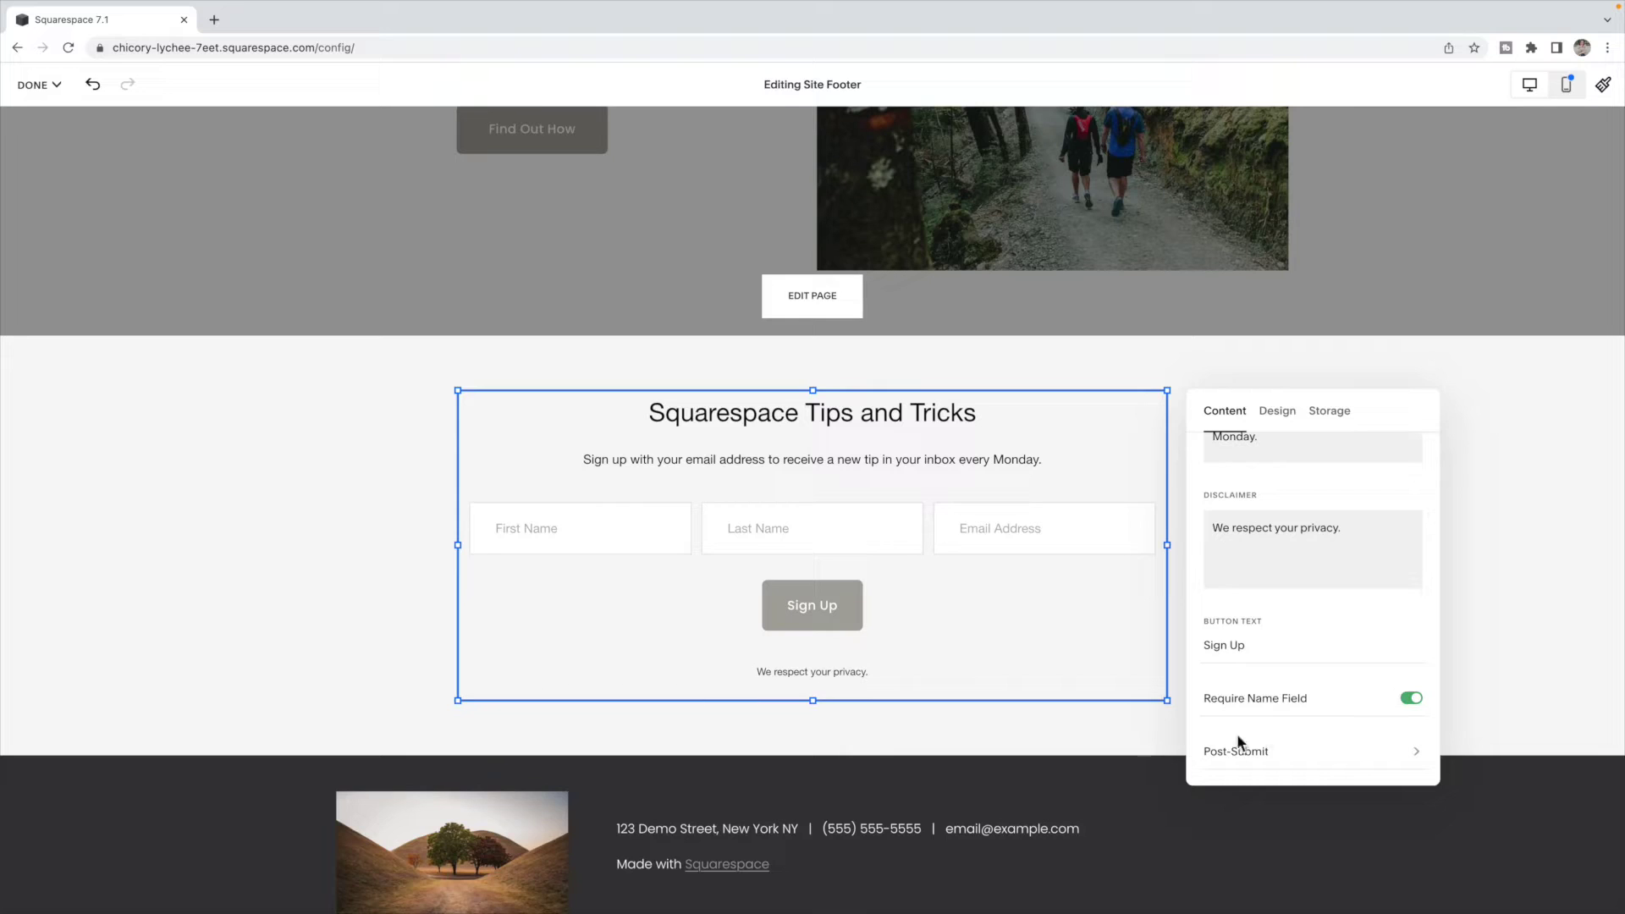
left_click(1288, 756)
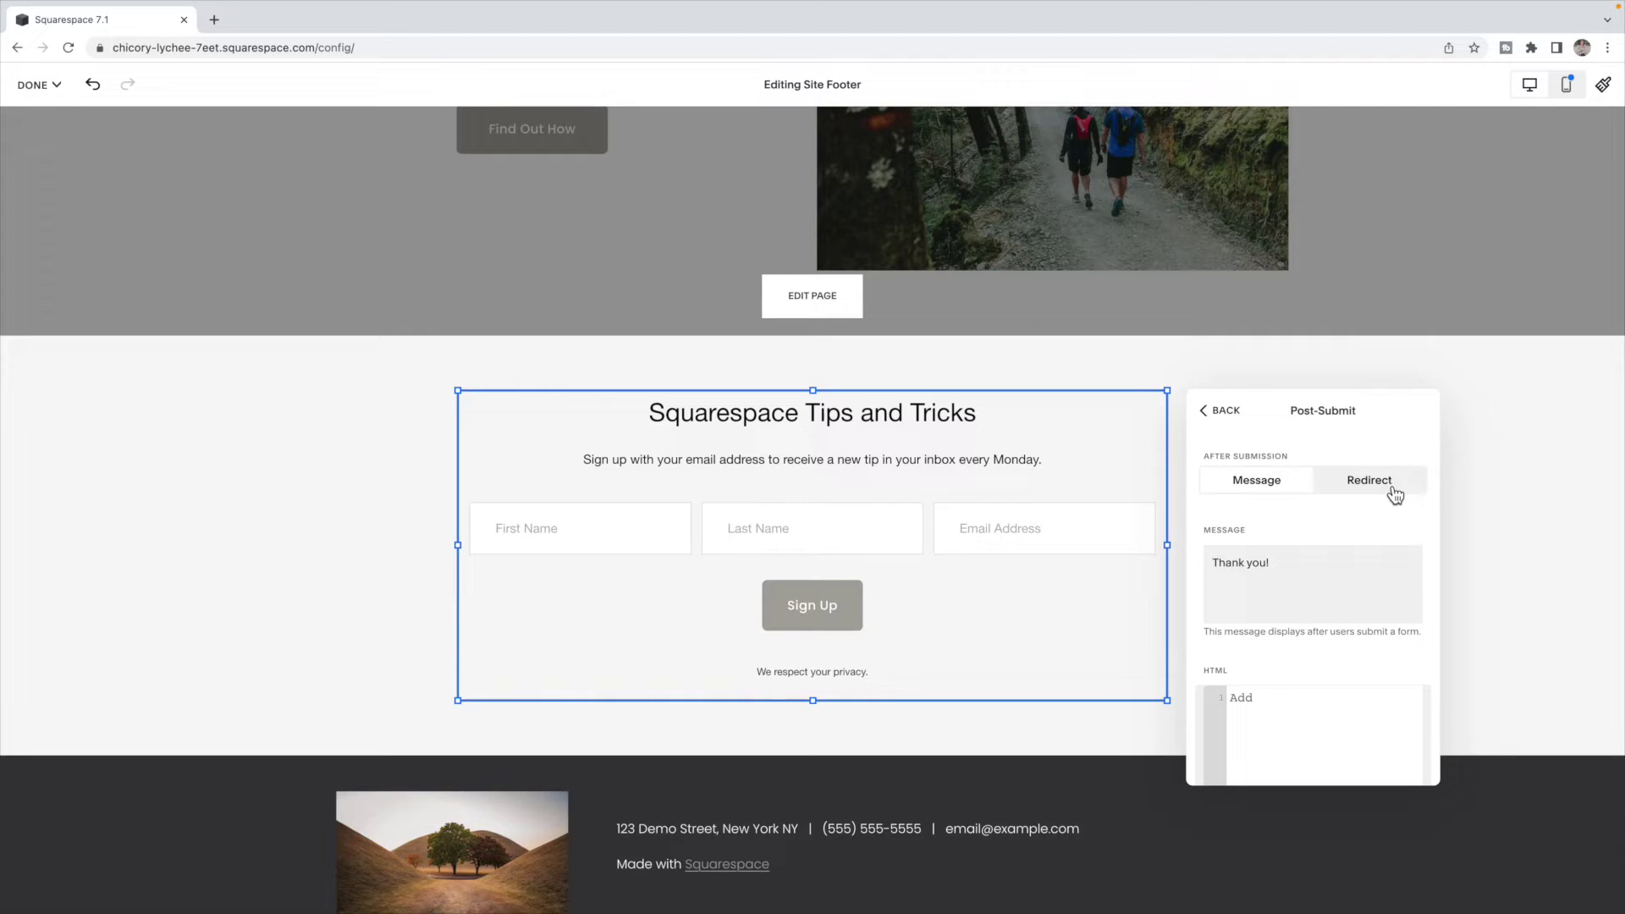
left_click(1391, 489)
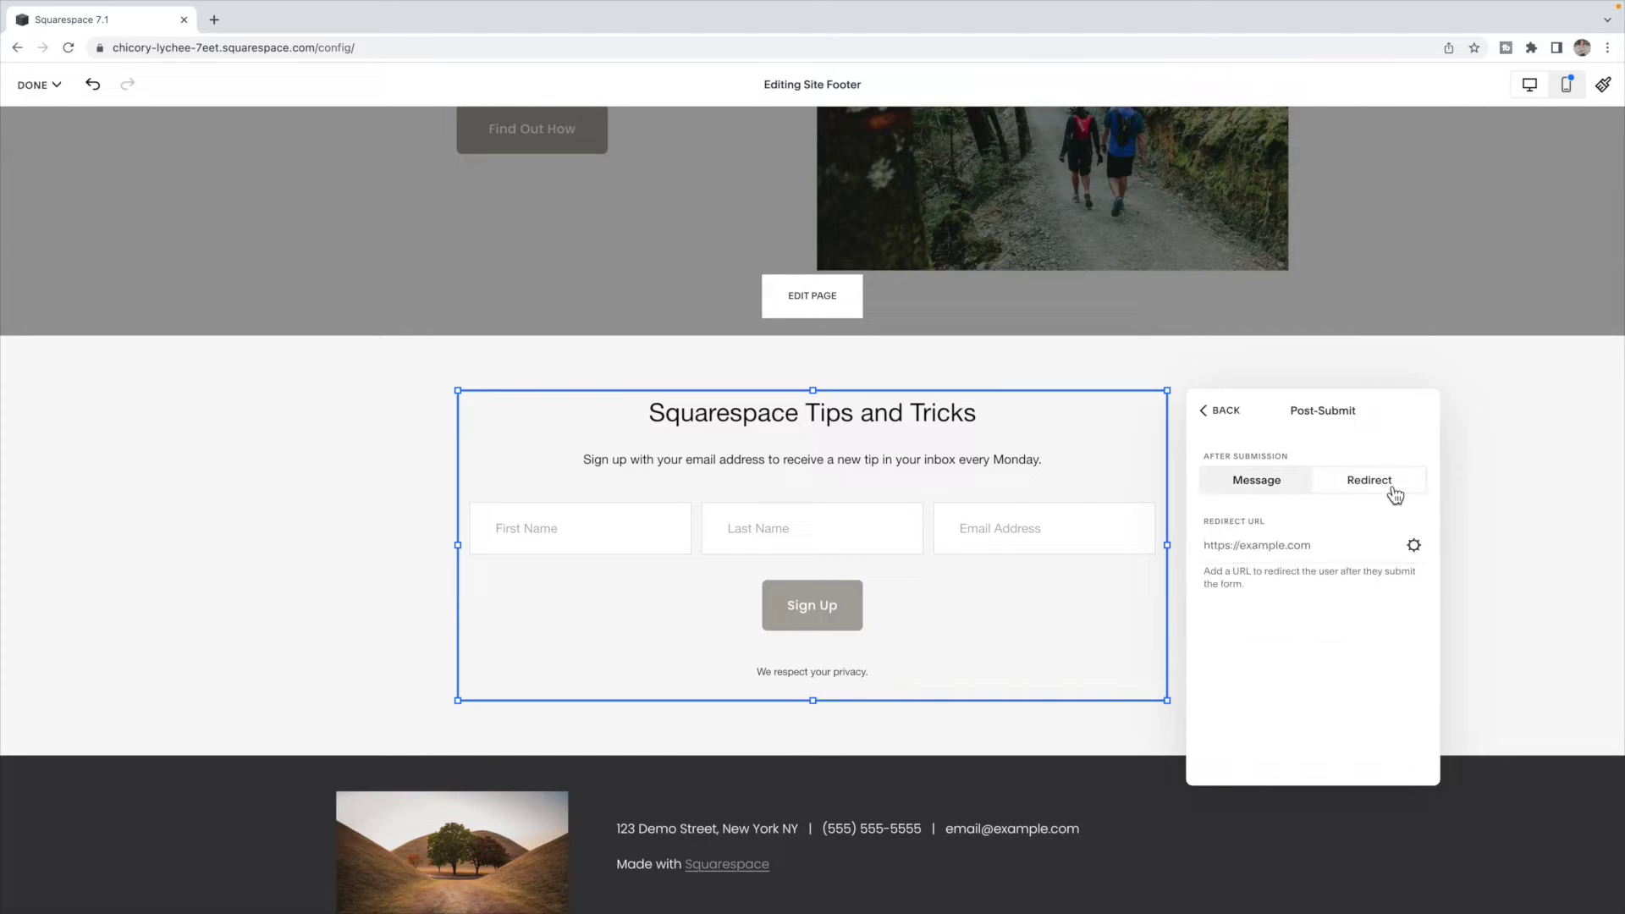
left_click(1282, 489)
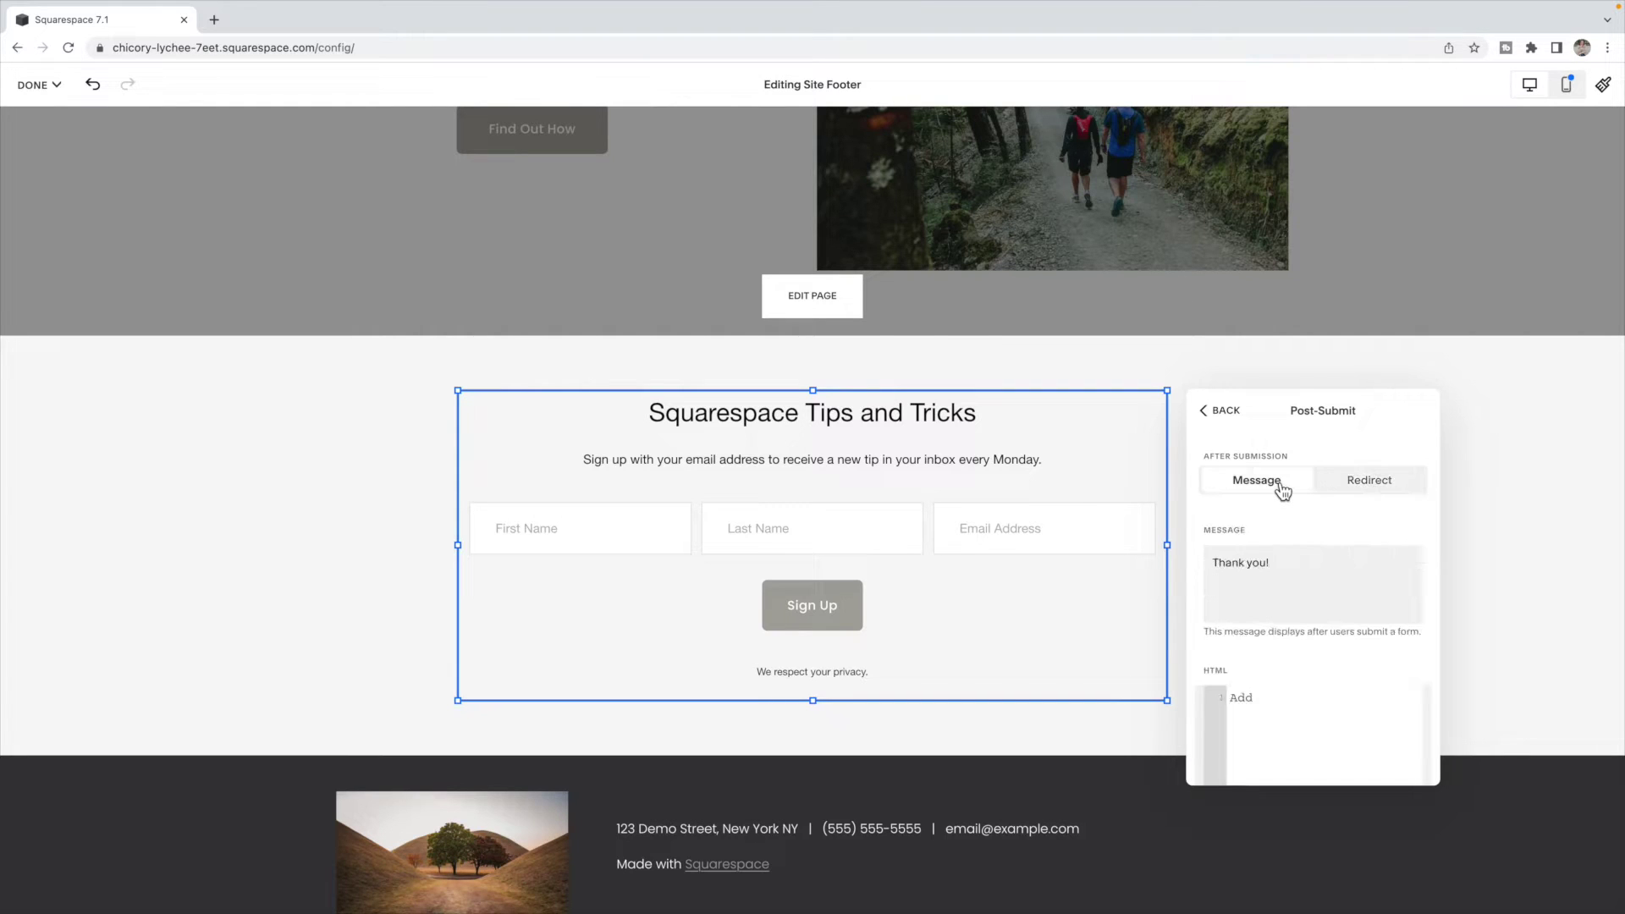
left_click(1239, 415)
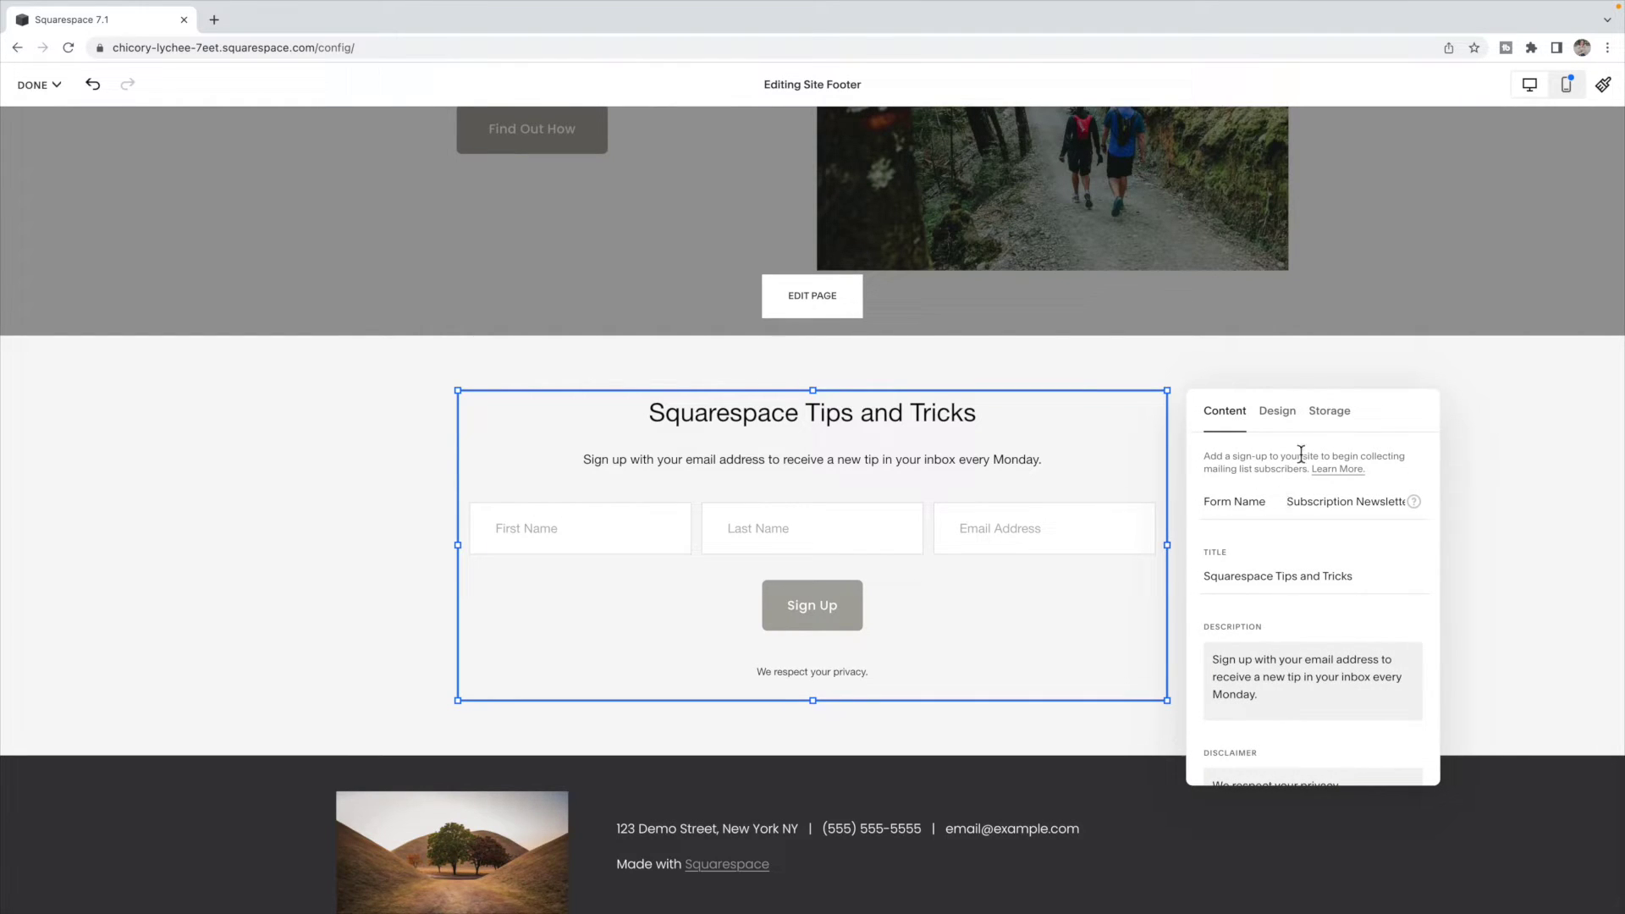
- Set the signup block's design to the Float layout with the background switched off
left_click(1287, 417)
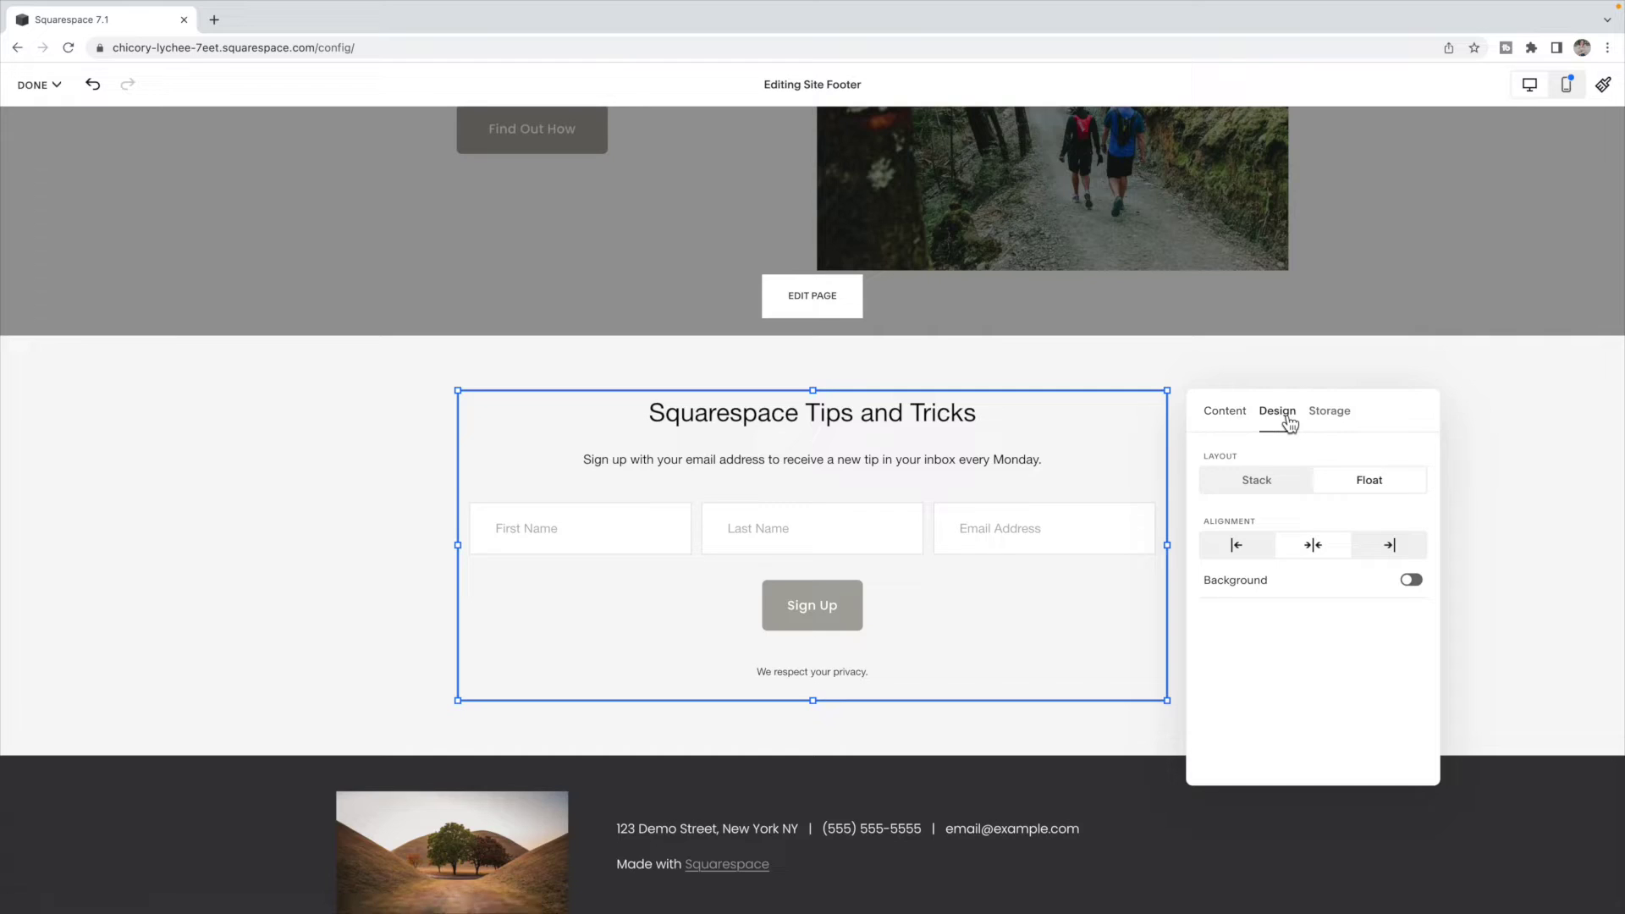
left_click(1258, 483)
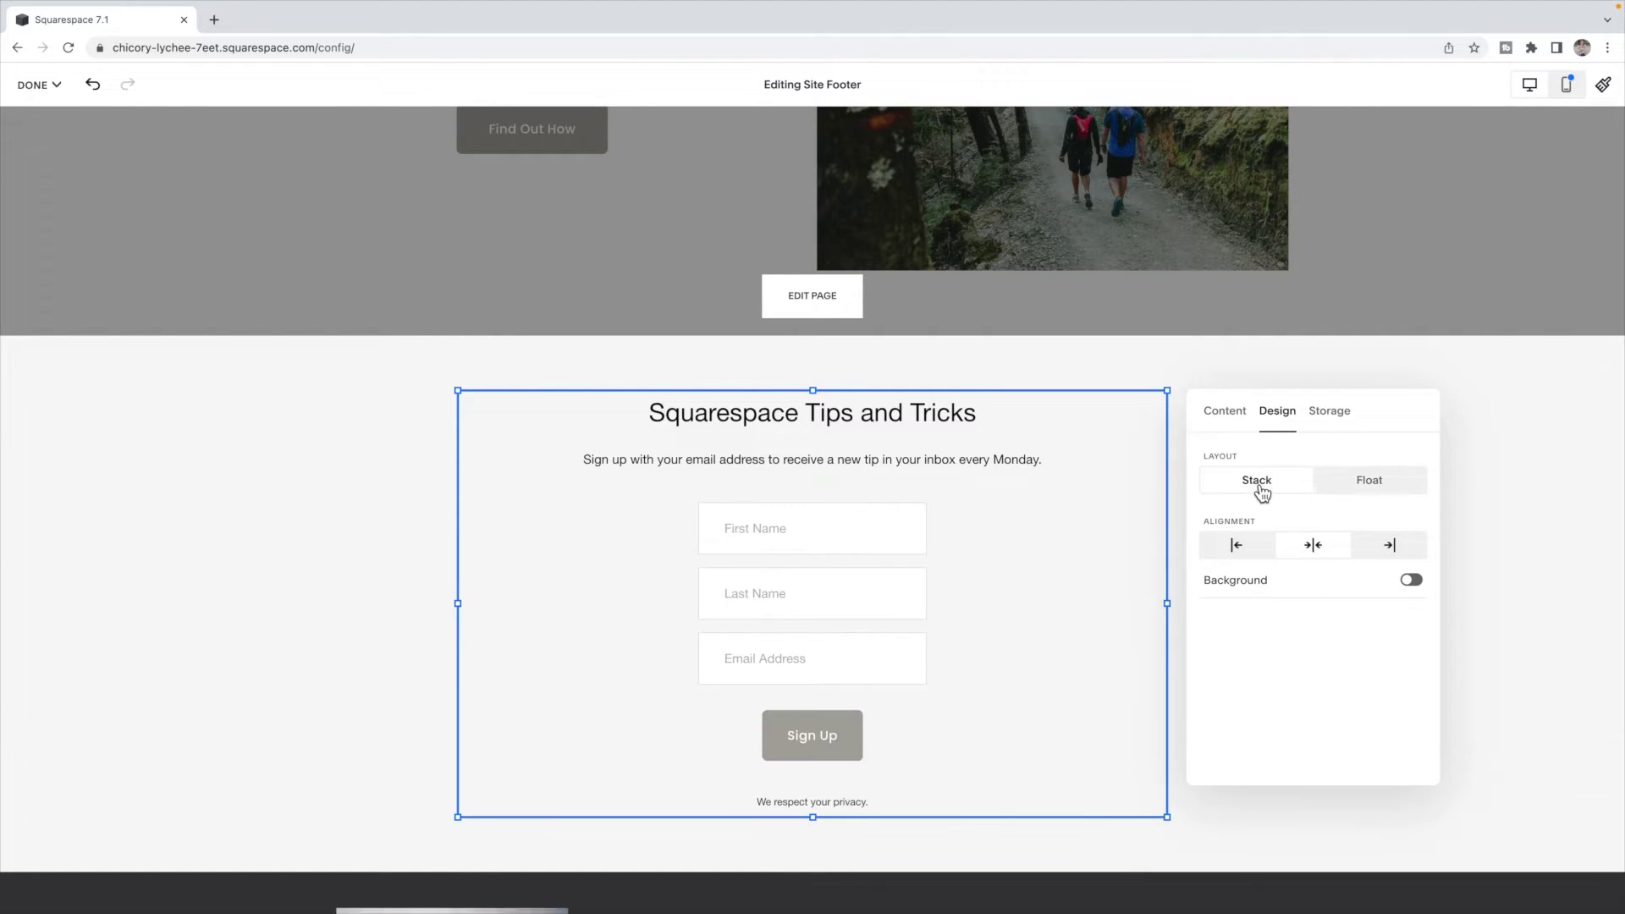
left_click(1364, 489)
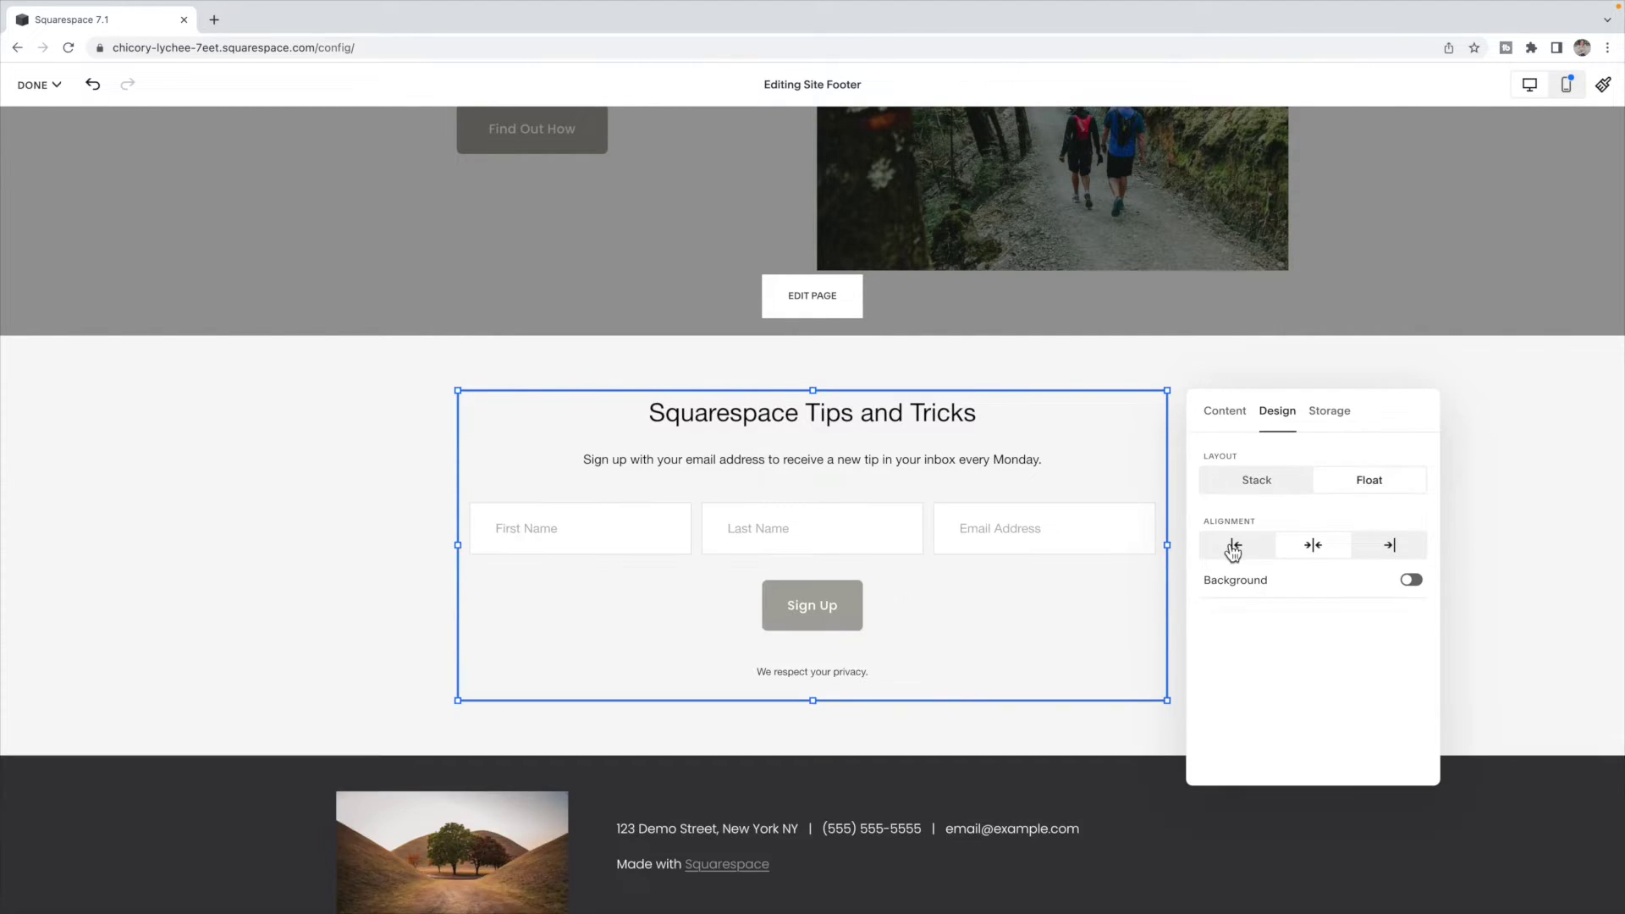
left_click(1411, 581)
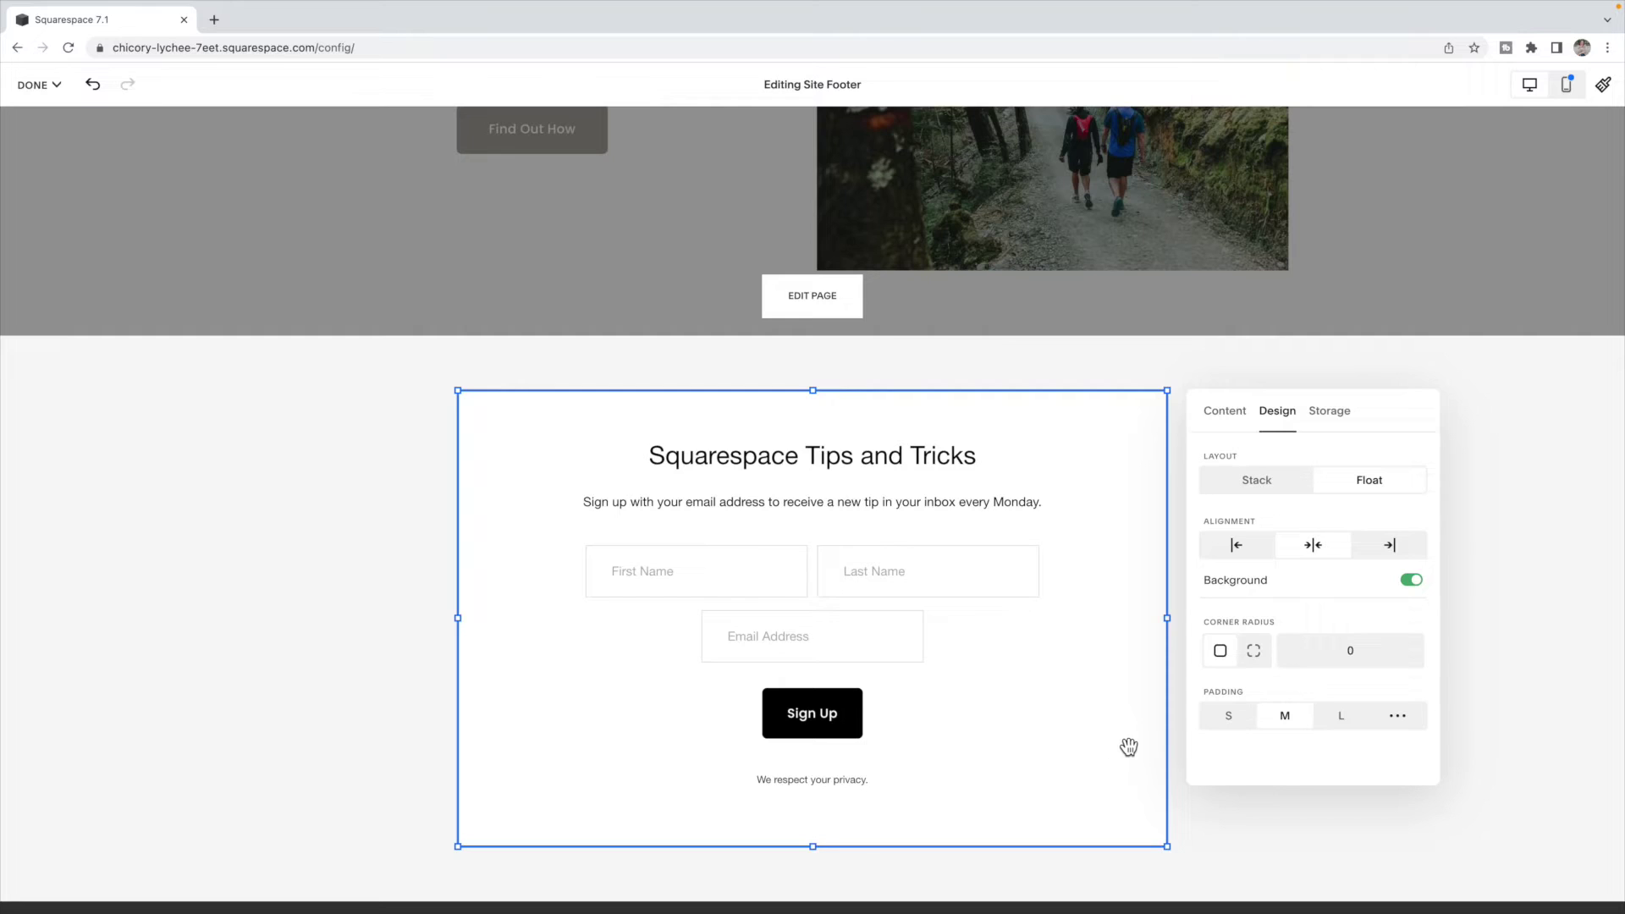
scroll(1128, 747, "down", 2)
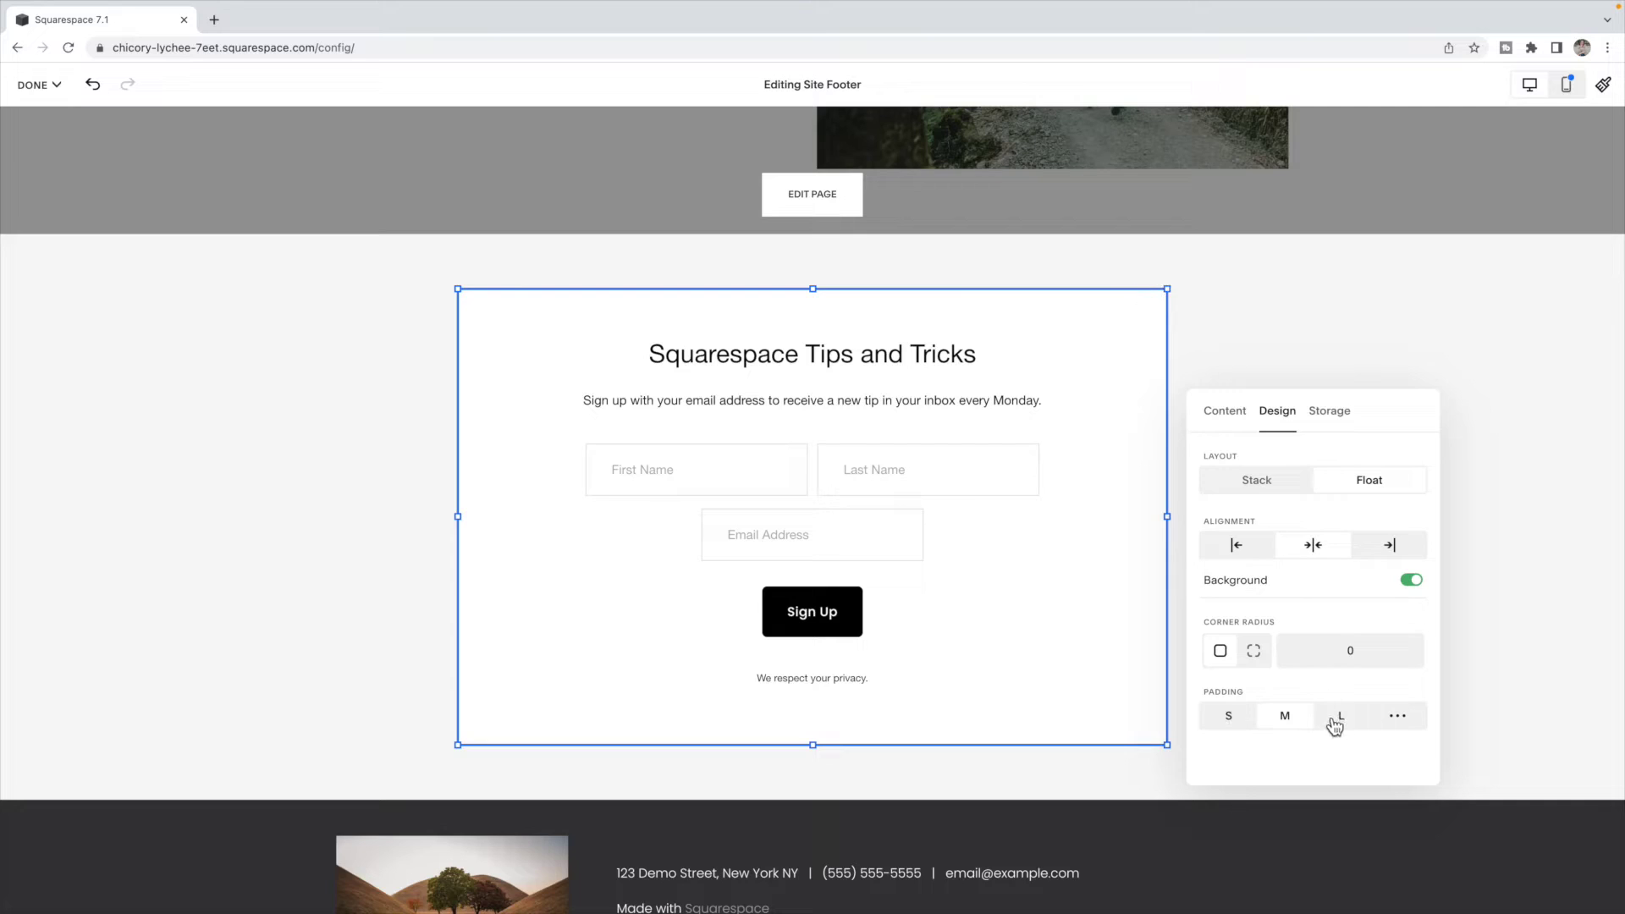
left_click(1411, 579)
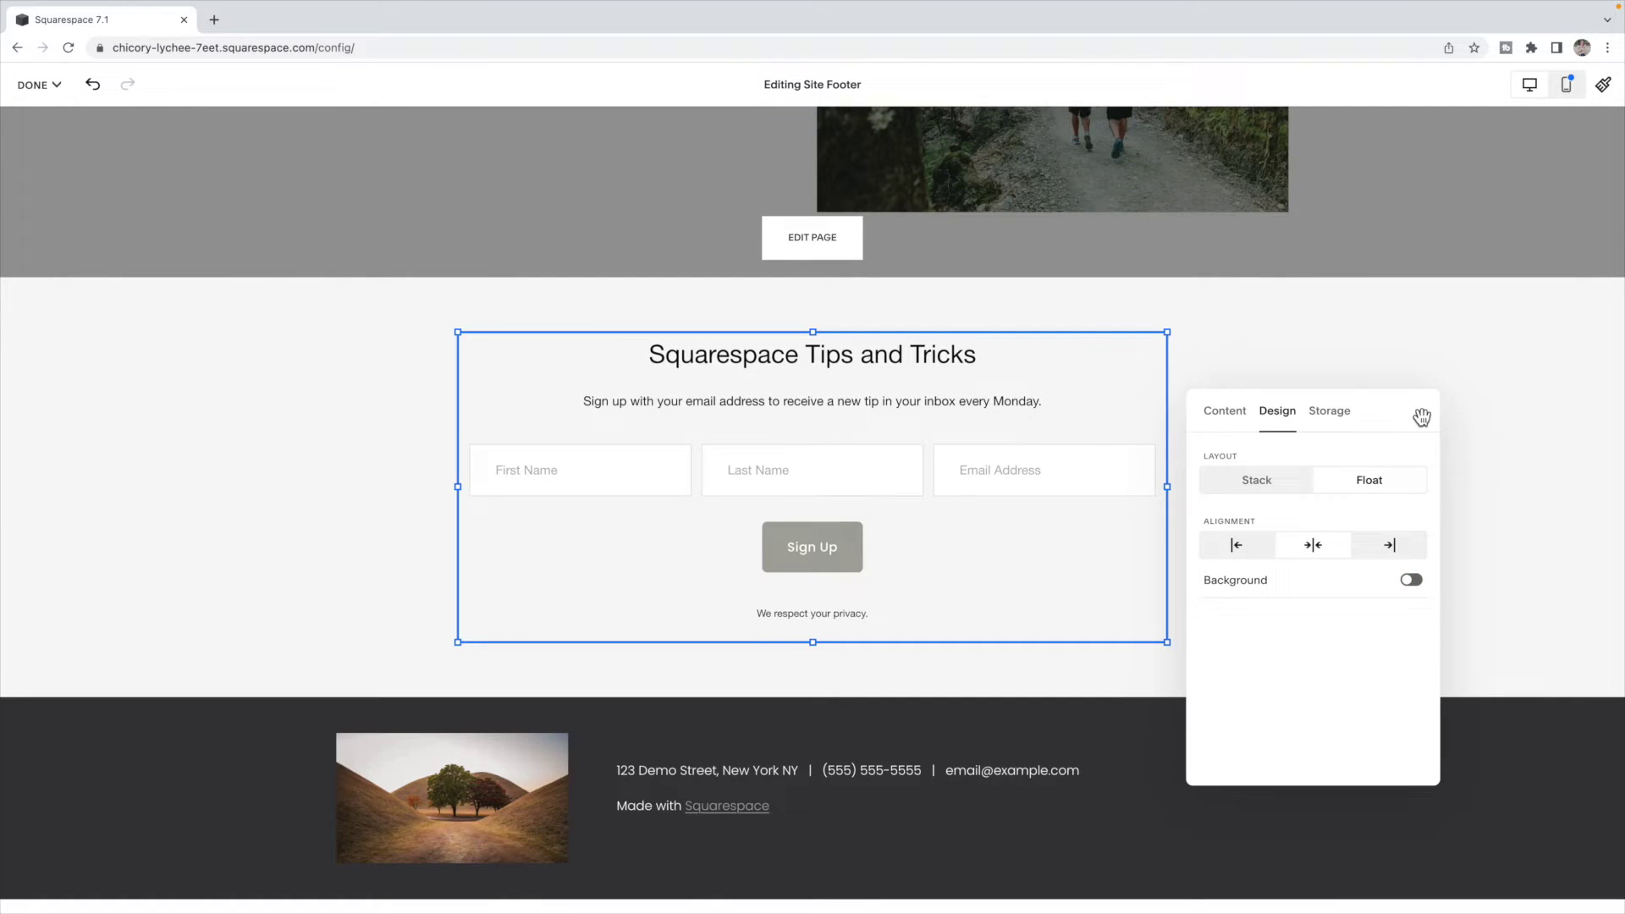
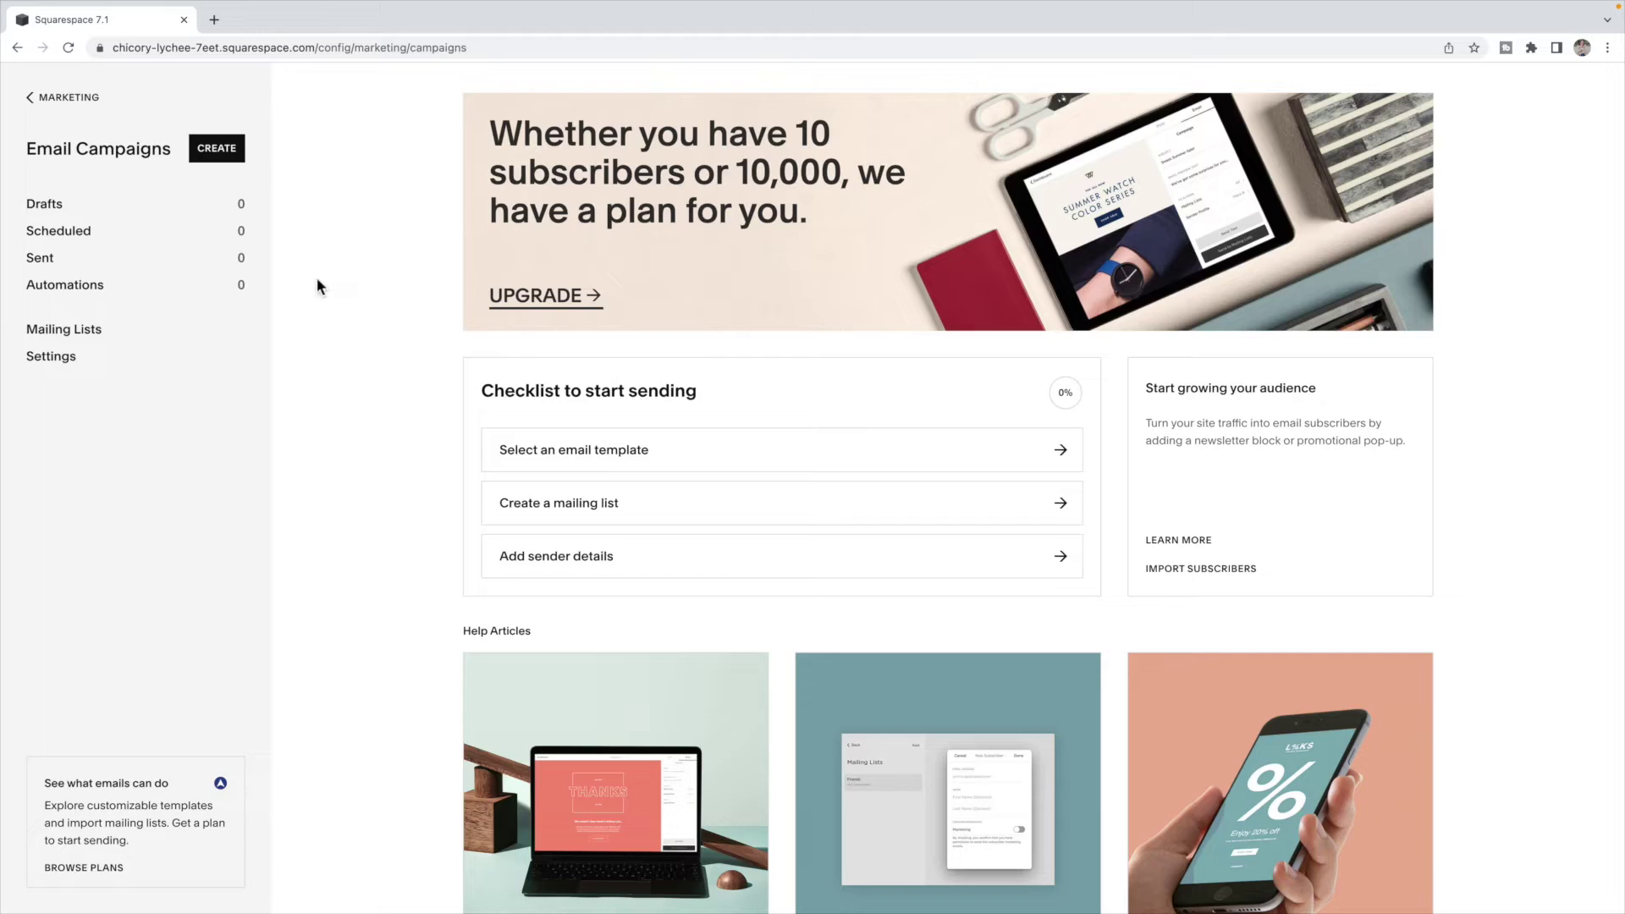
- Add a mailing list named 'Squarespace Tips and Tricks' and go back to Email Campaigns
left_click(79, 335)
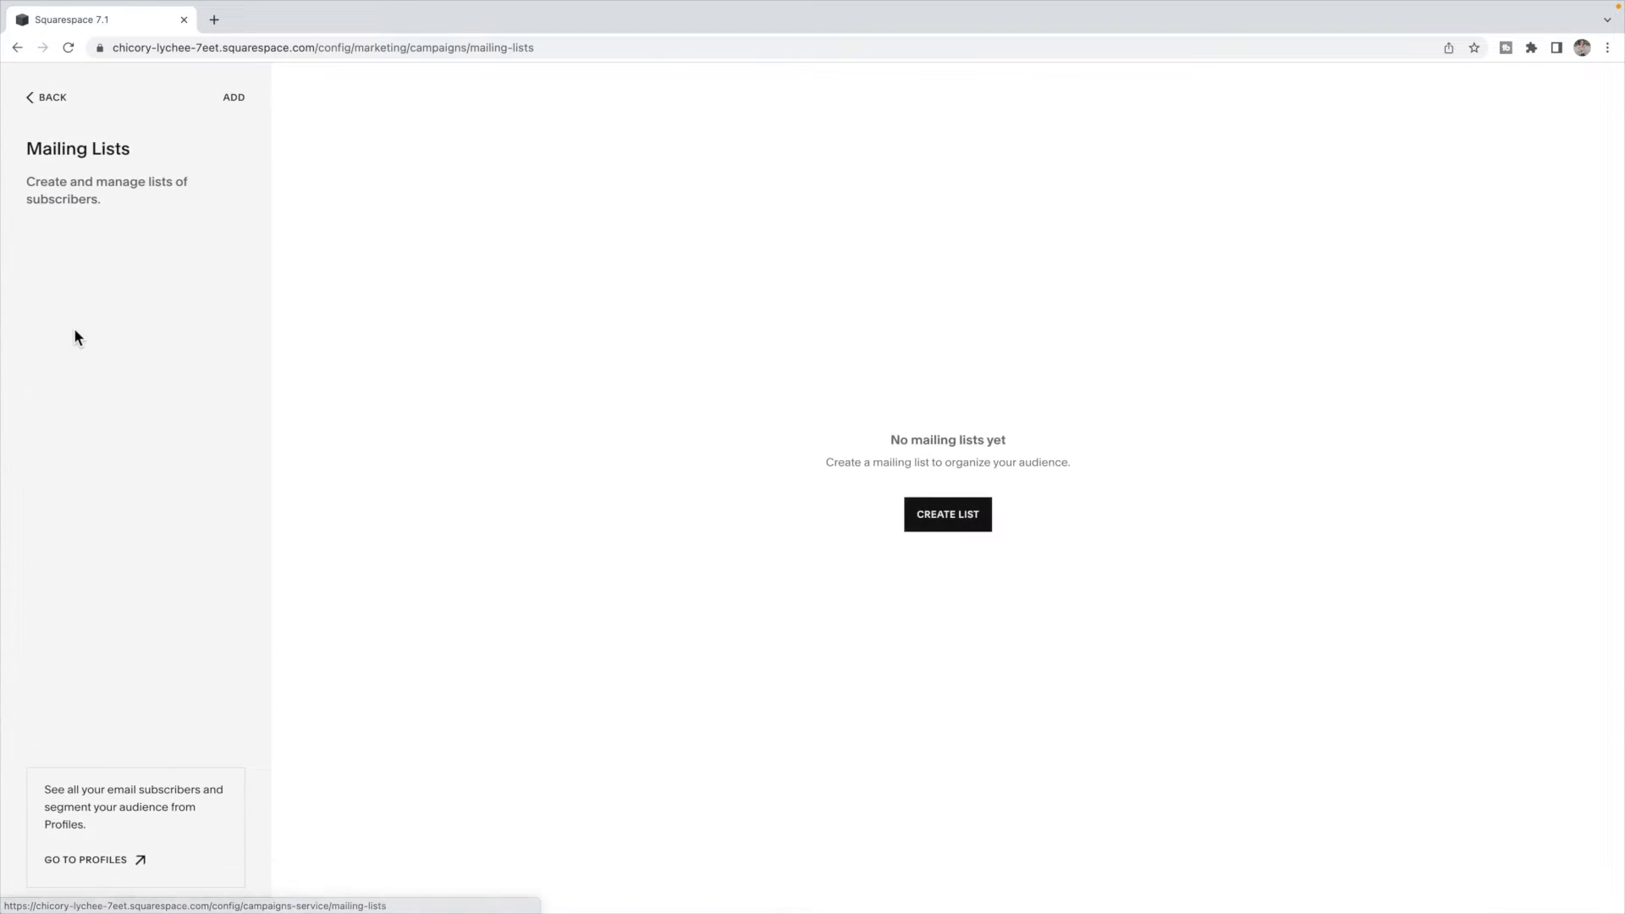
left_click(234, 98)
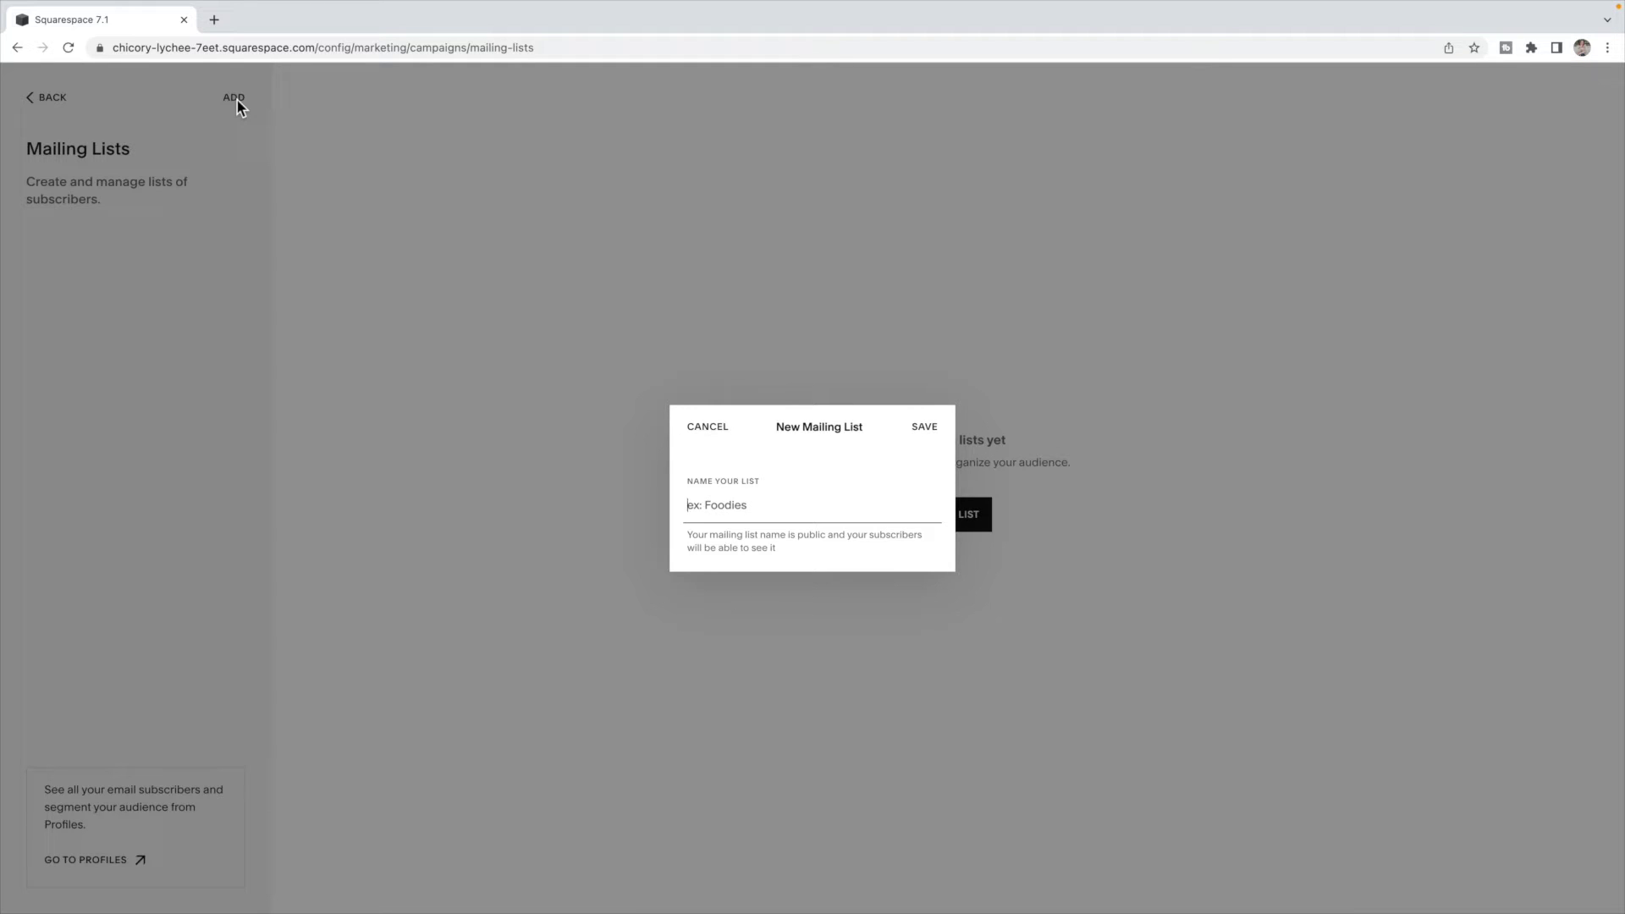
type("Squarespace Tips and Tricks")
left_click(921, 432)
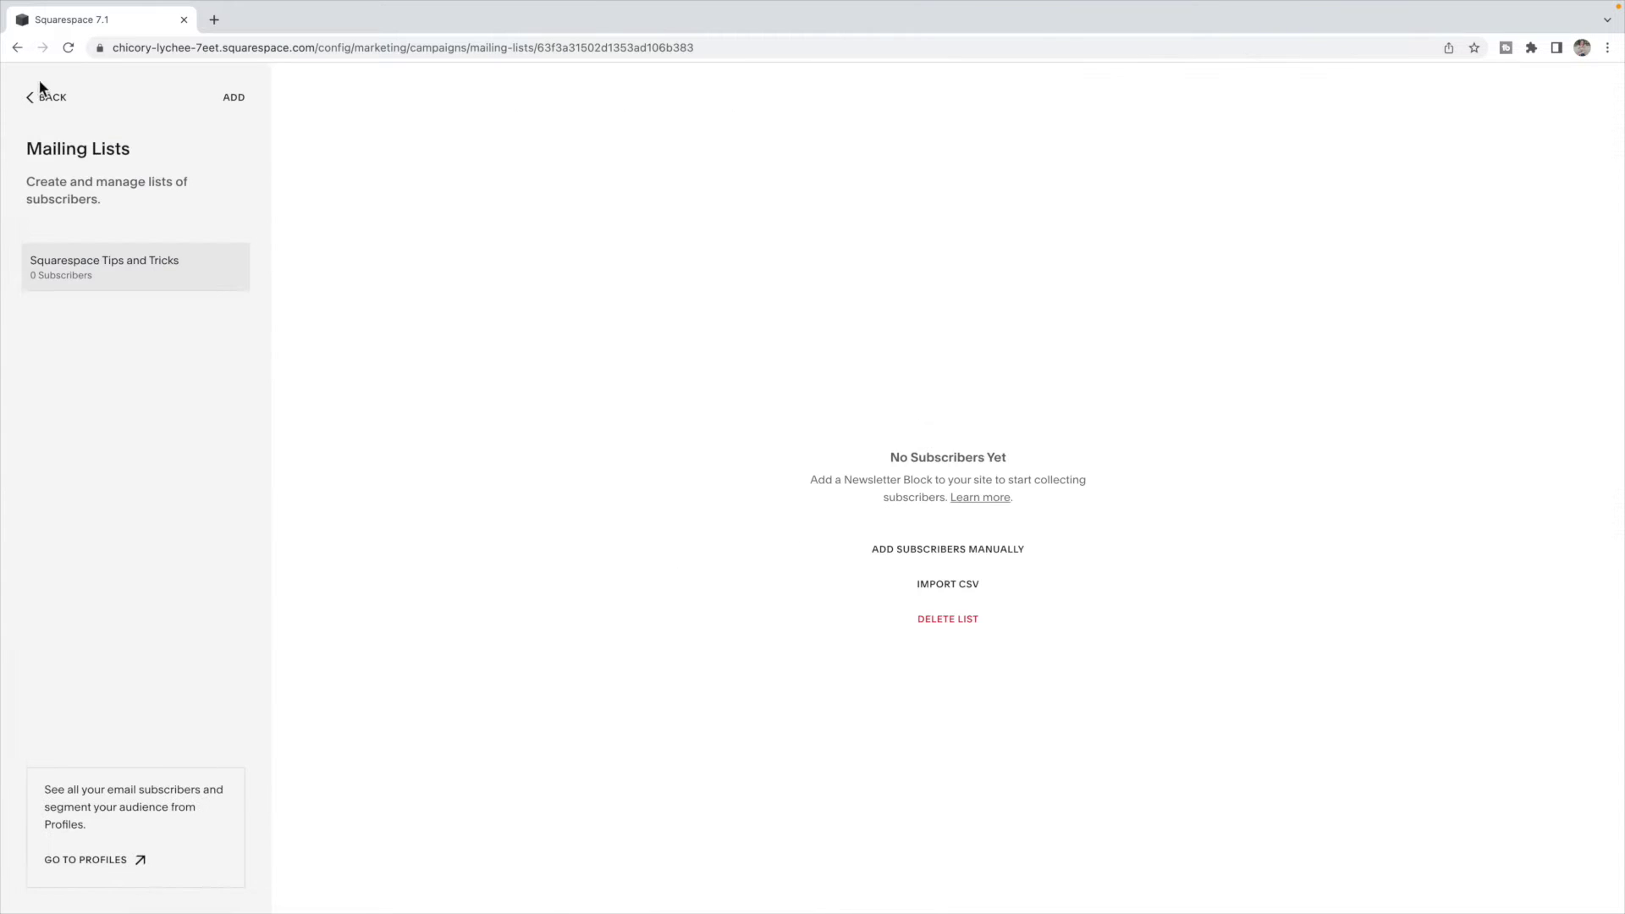
left_click(48, 98)
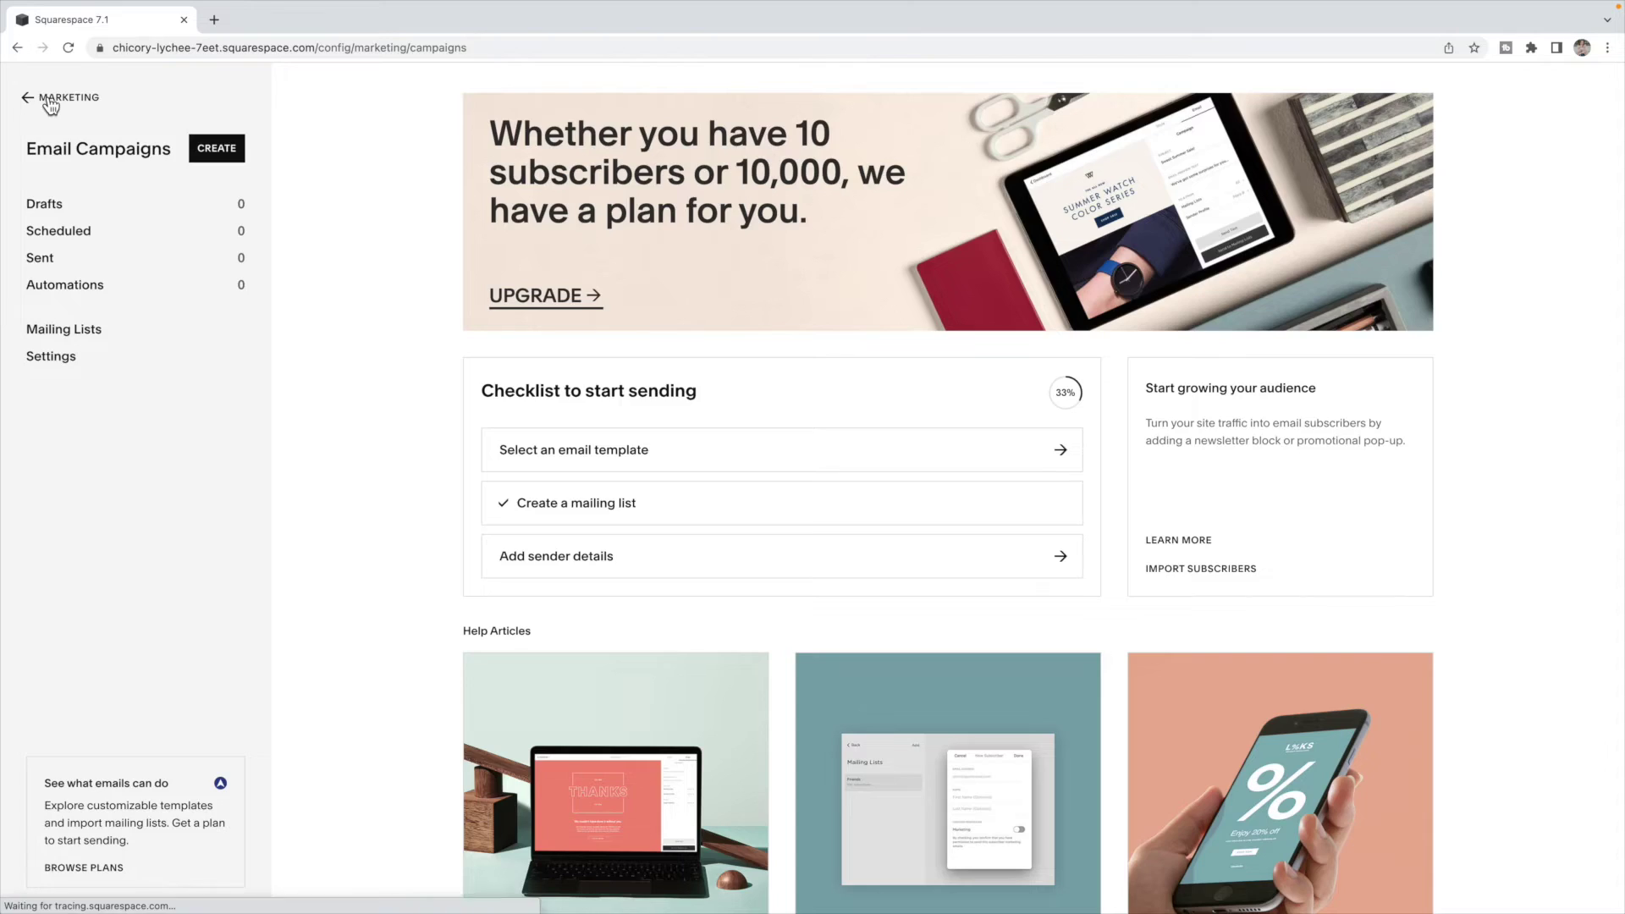
- Go back to the main menu and open the Home page's footer for editing
left_click(49, 99)
left_click(44, 96)
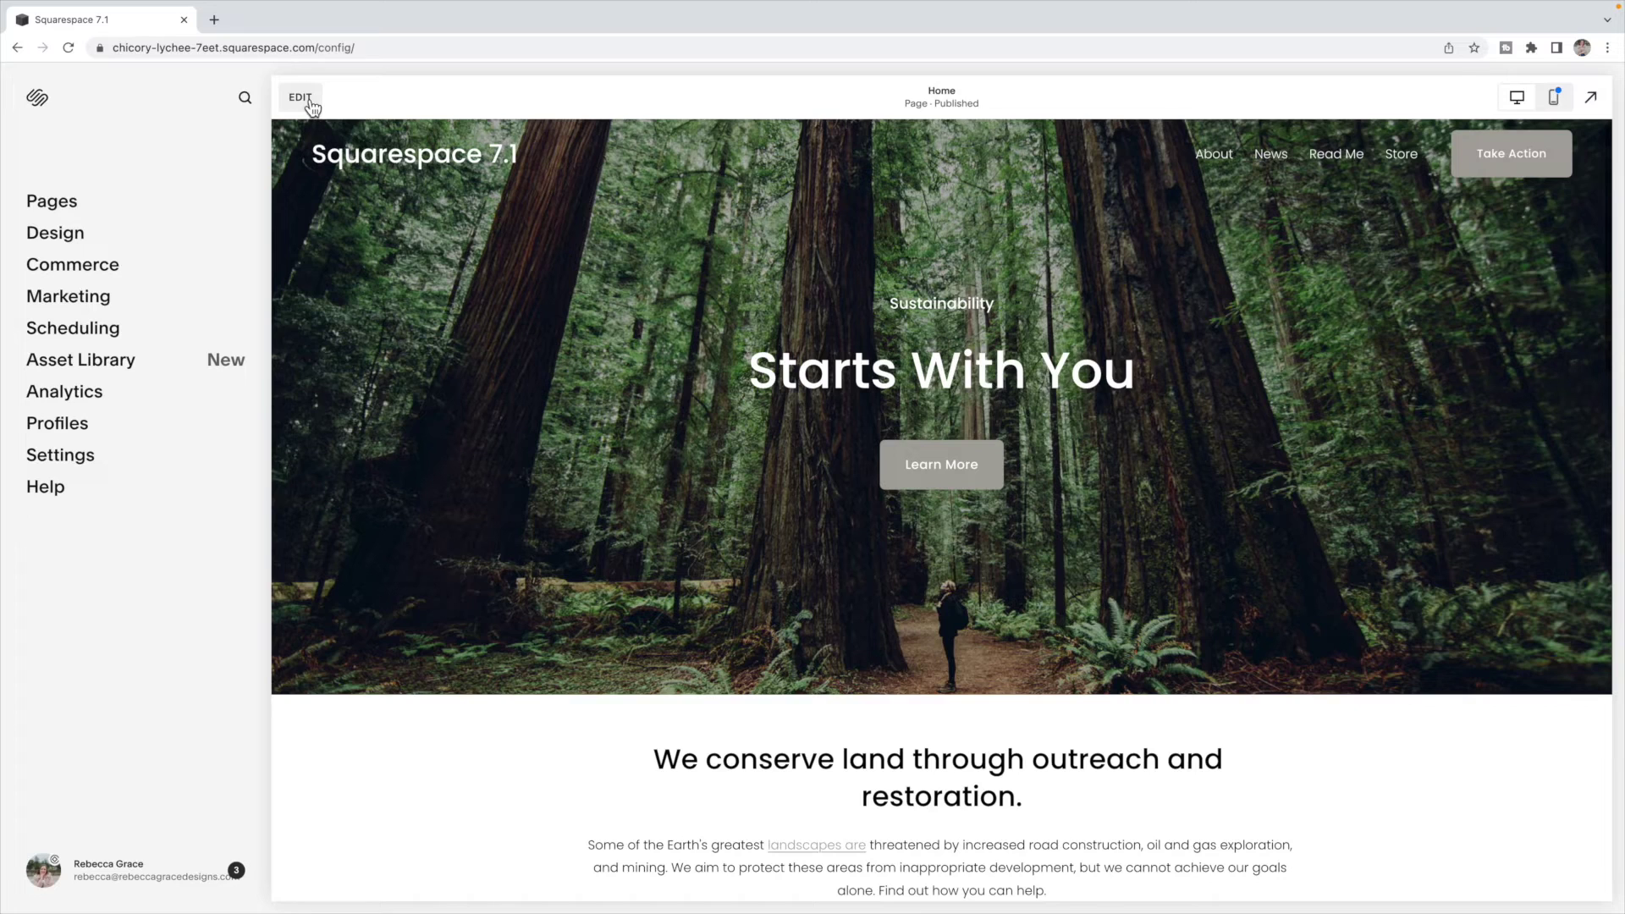
left_click(301, 96)
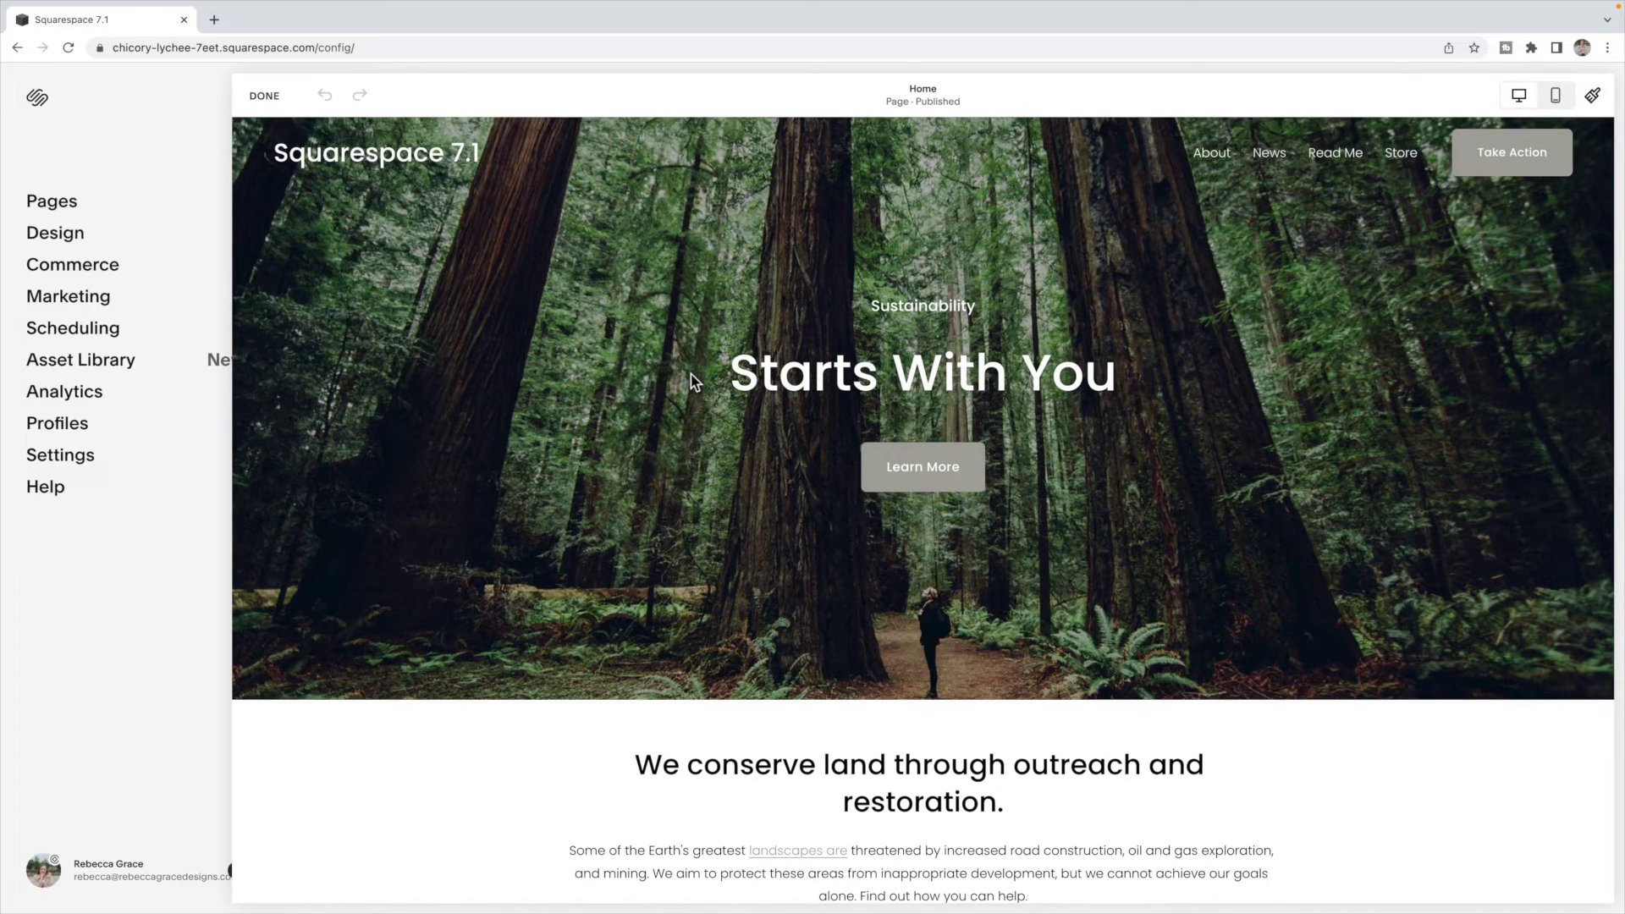
scroll(690, 377, "down", 15)
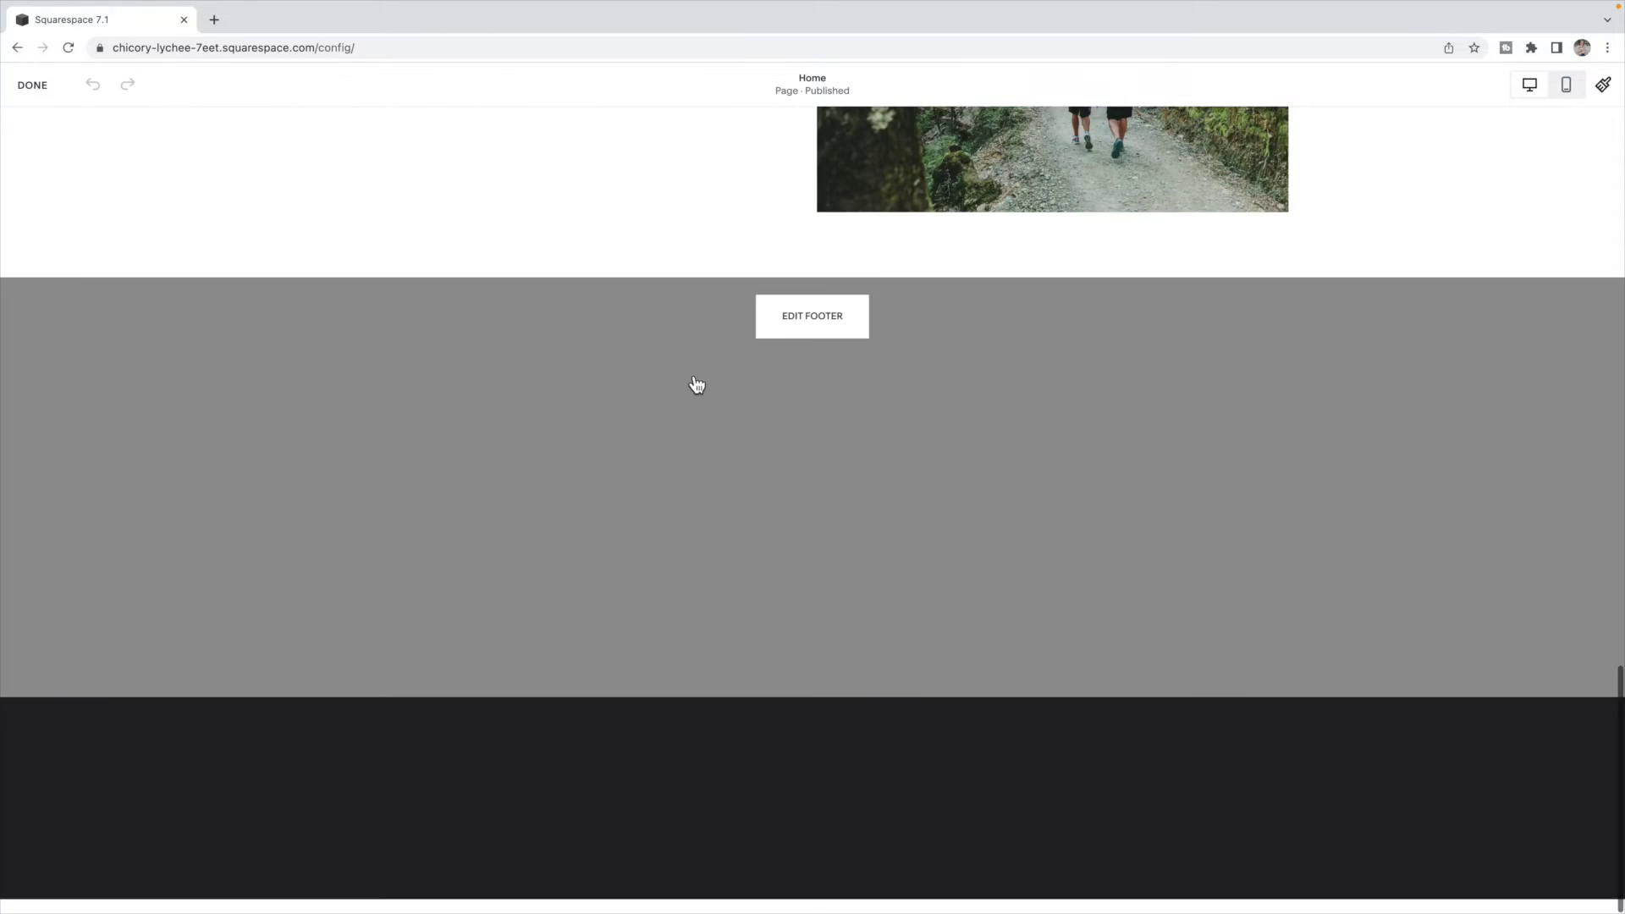
left_click(812, 321)
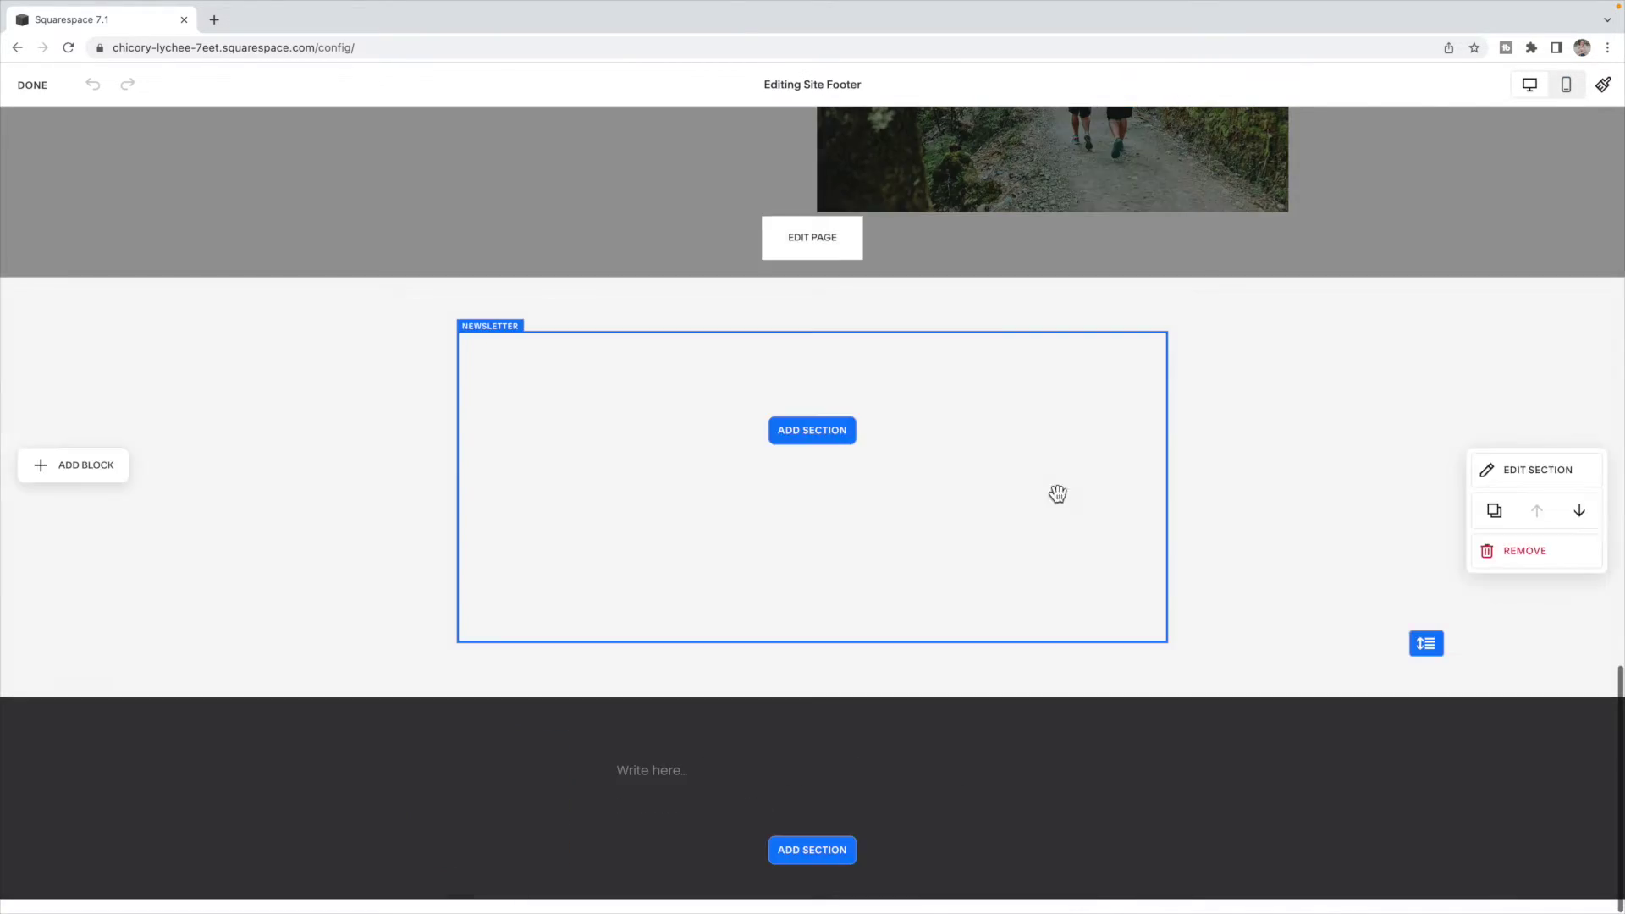
- Store the footer newsletter block's sign-ups in the Squarespace Tips and Tricks list, then finish editing
left_click(558, 377)
left_click(474, 298)
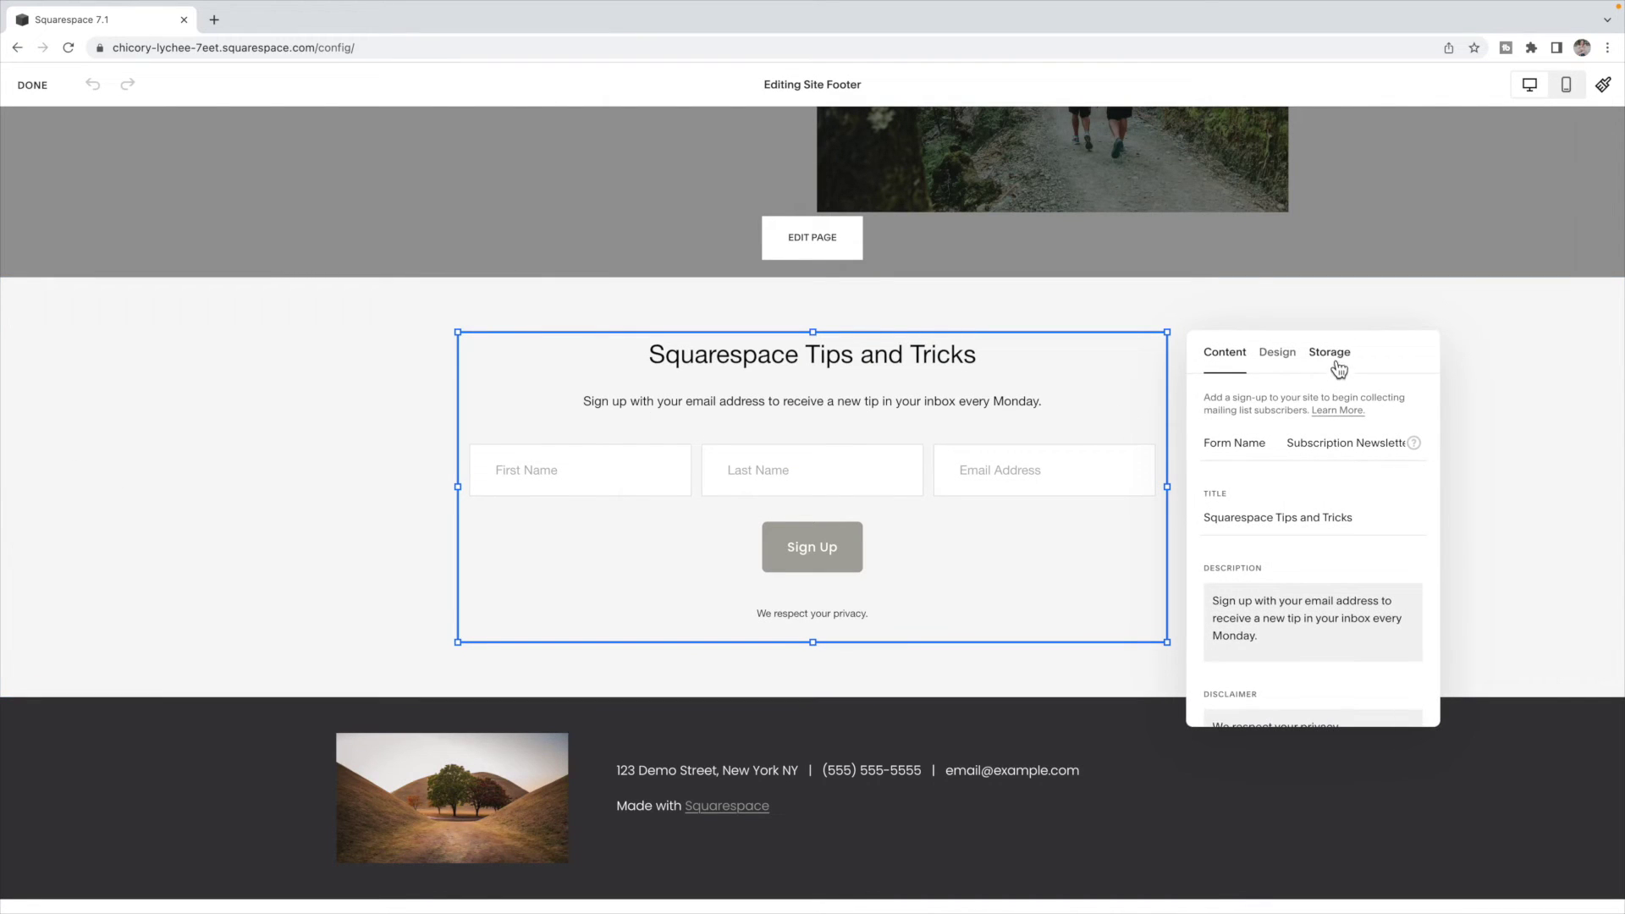
left_click(1335, 365)
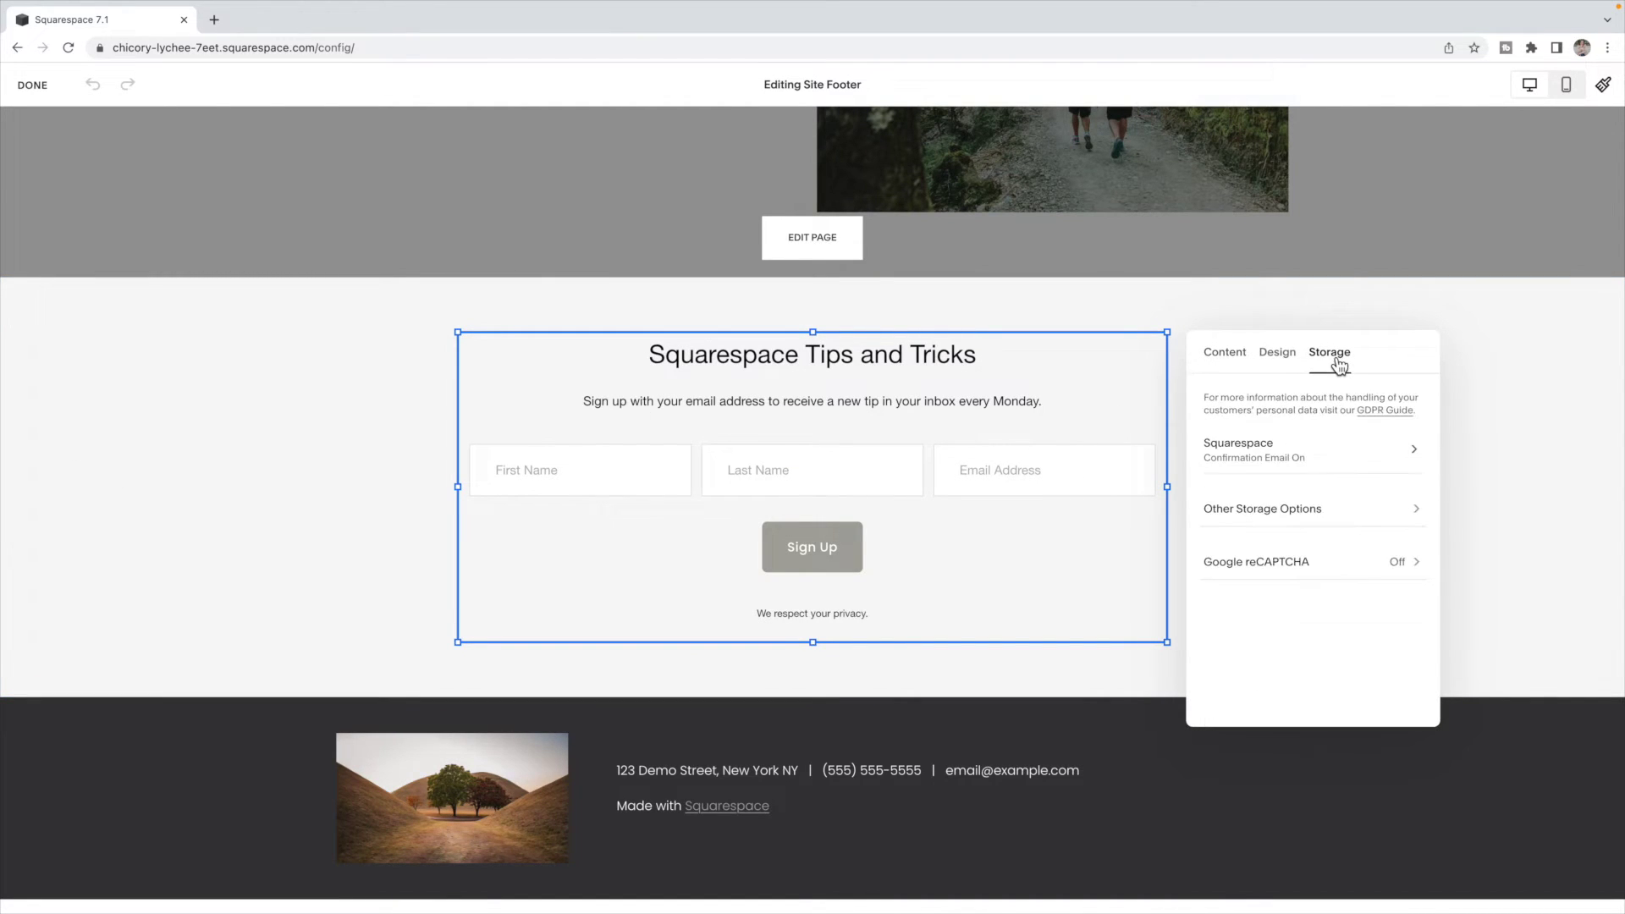
left_click(1313, 453)
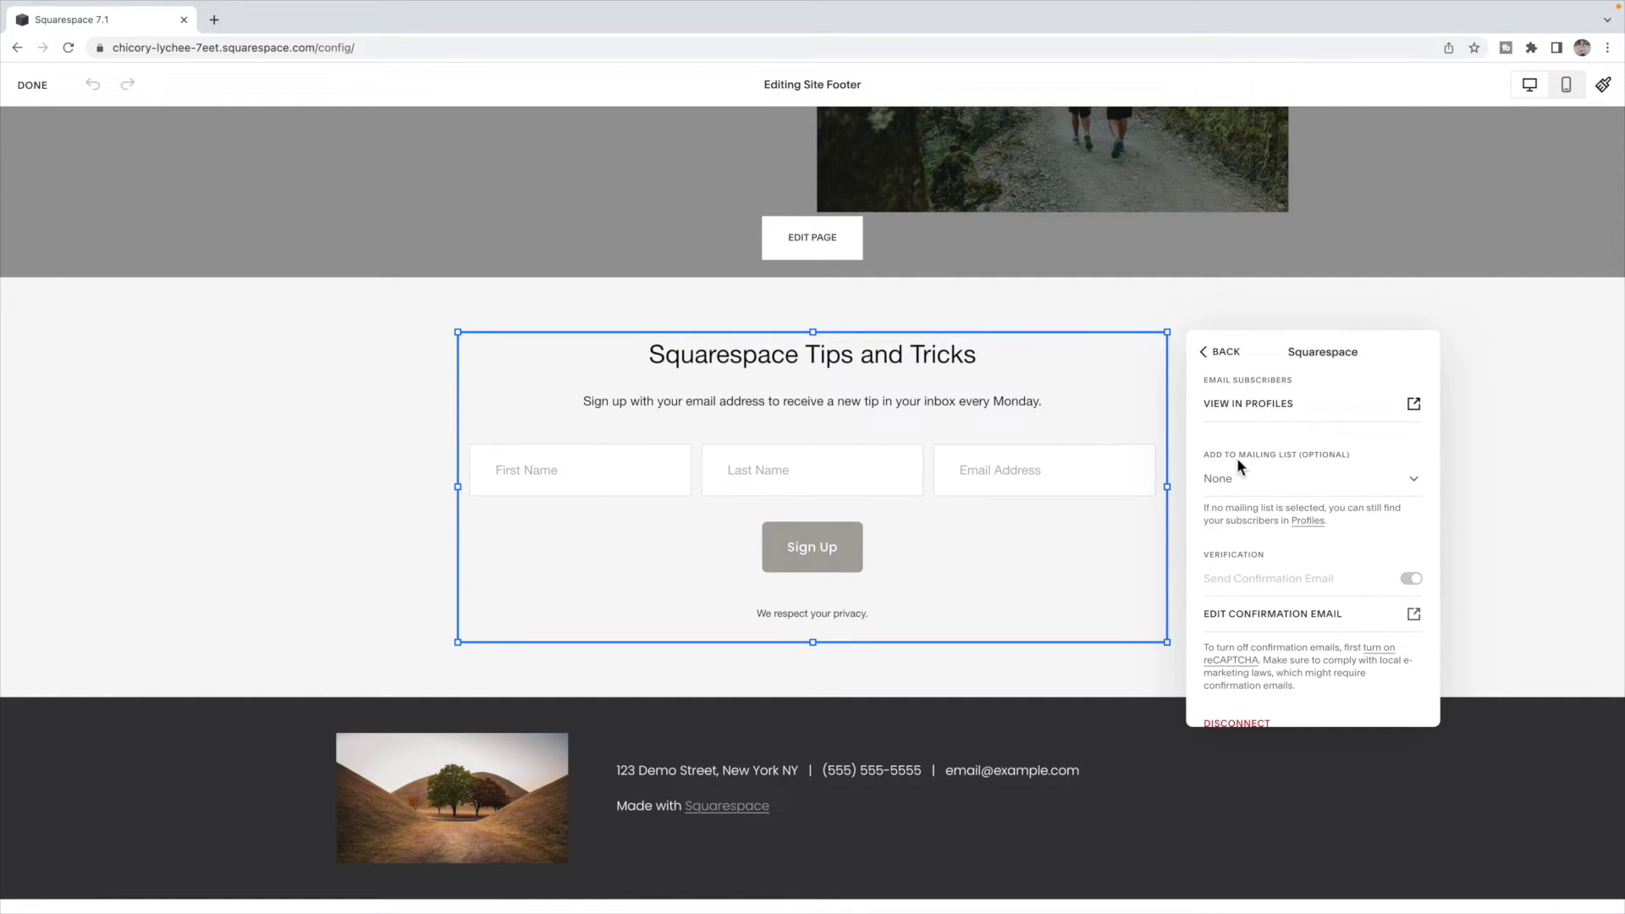
left_click(1415, 480)
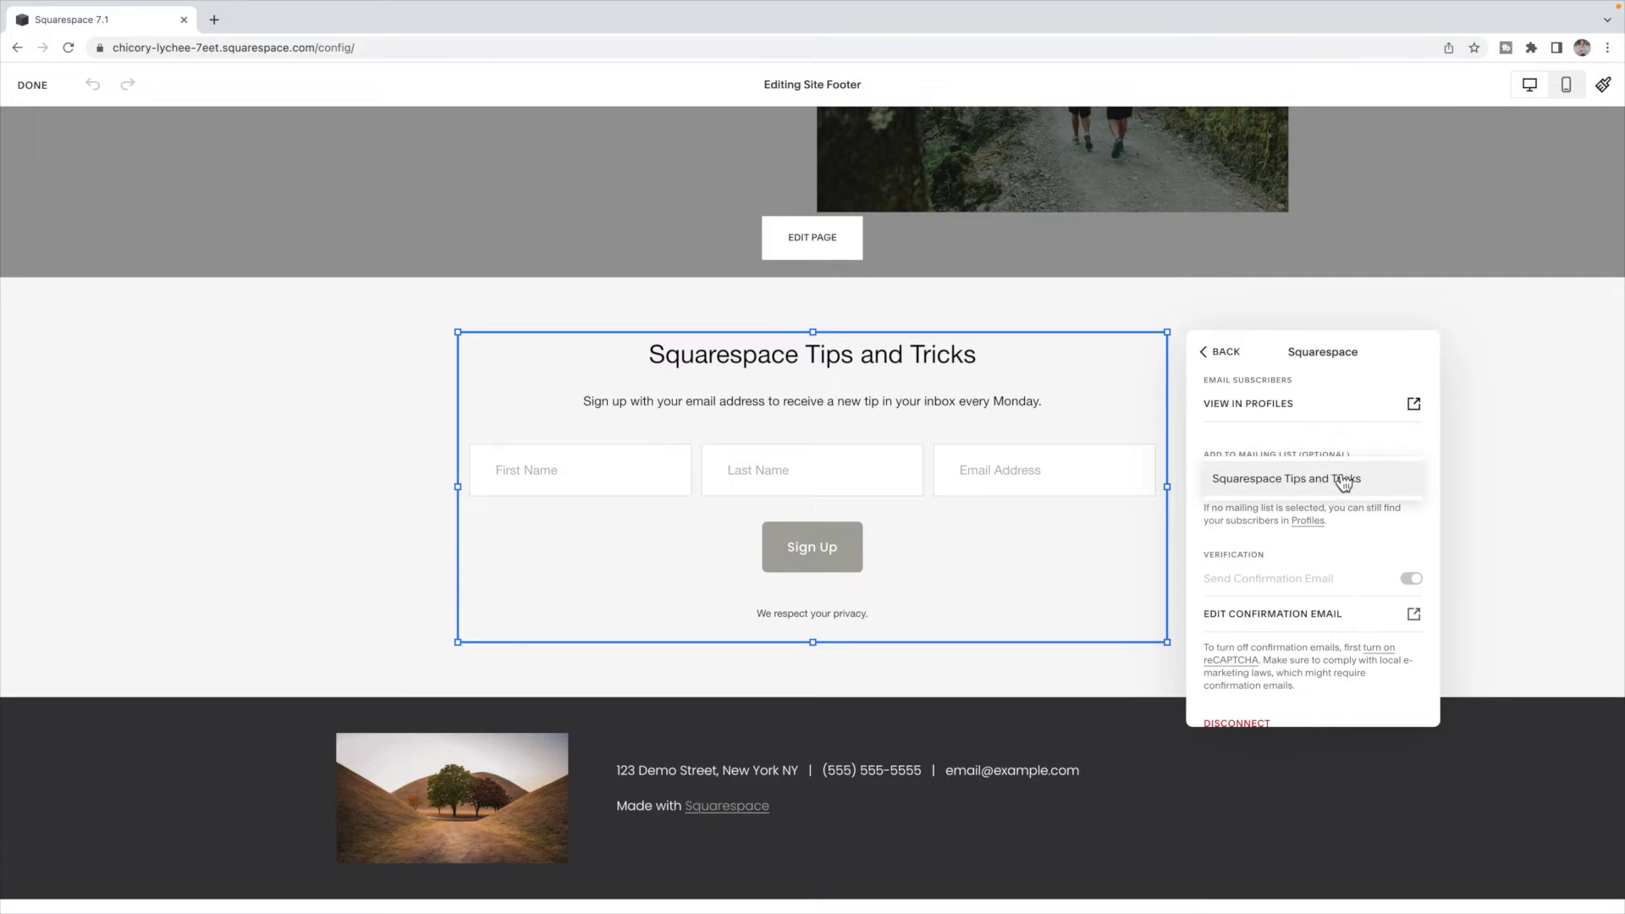
left_click(1331, 481)
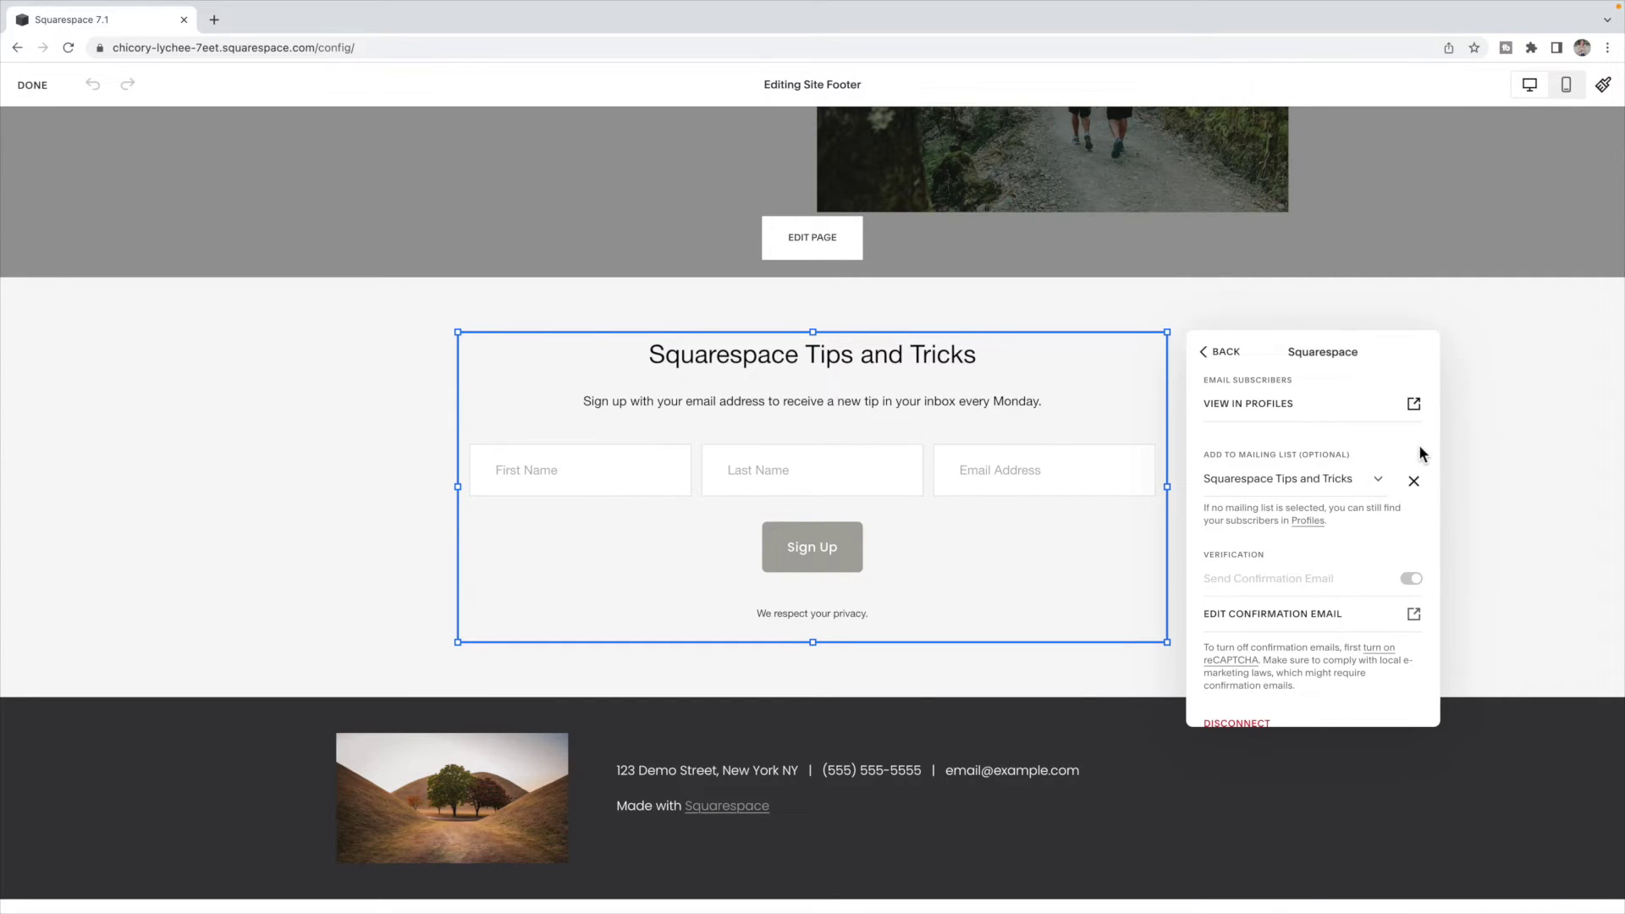
left_click(1467, 446)
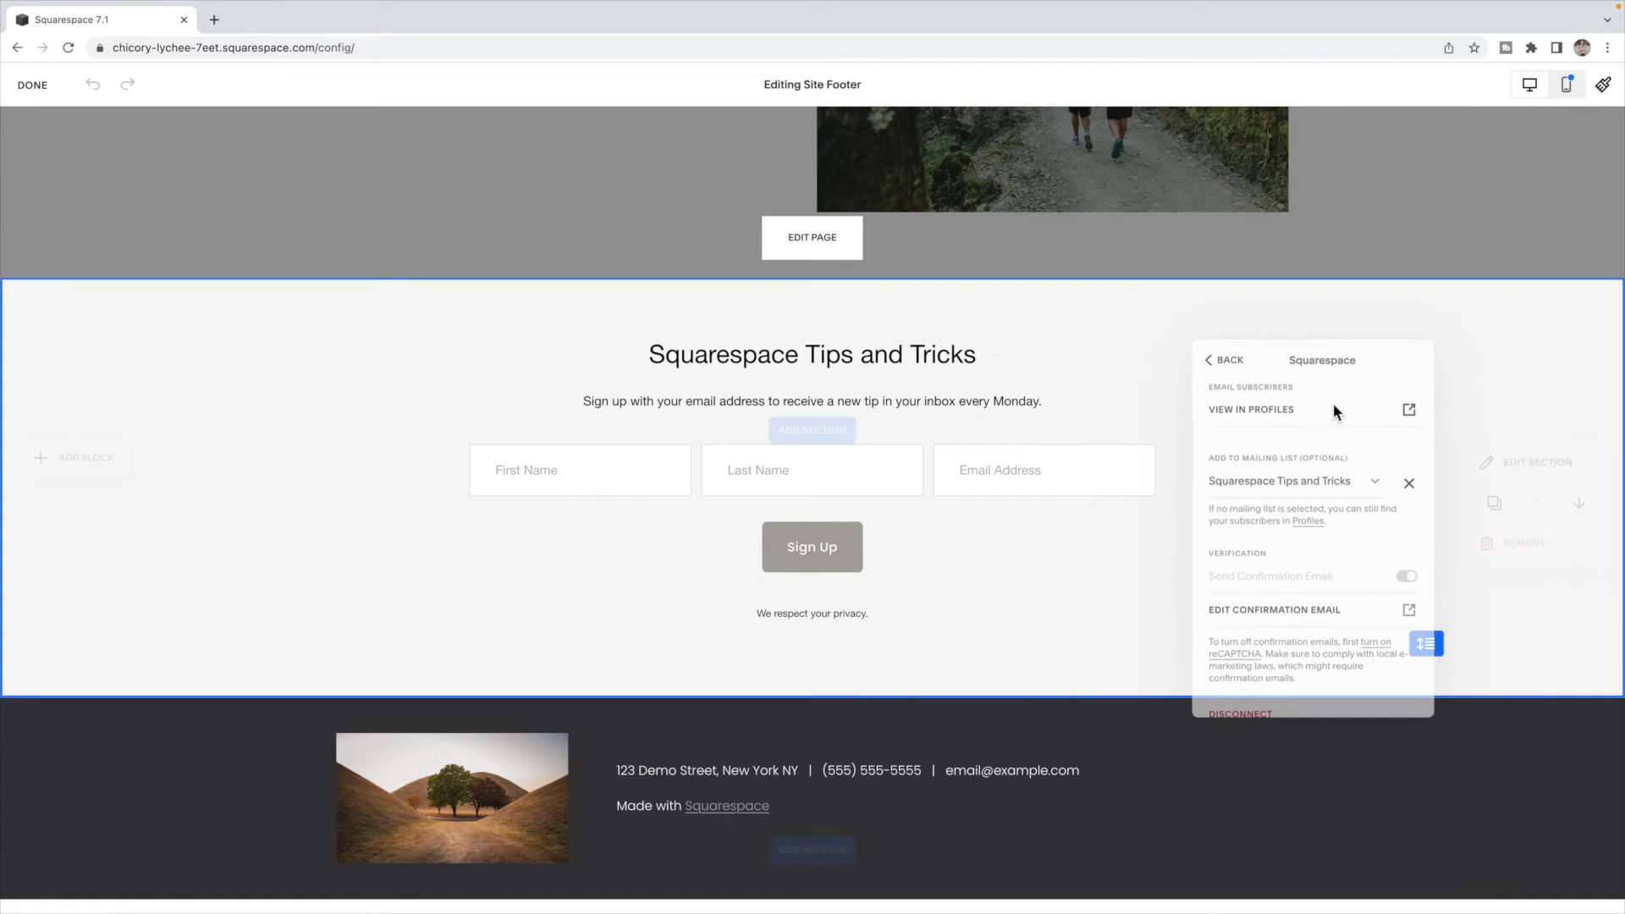
left_click(32, 85)
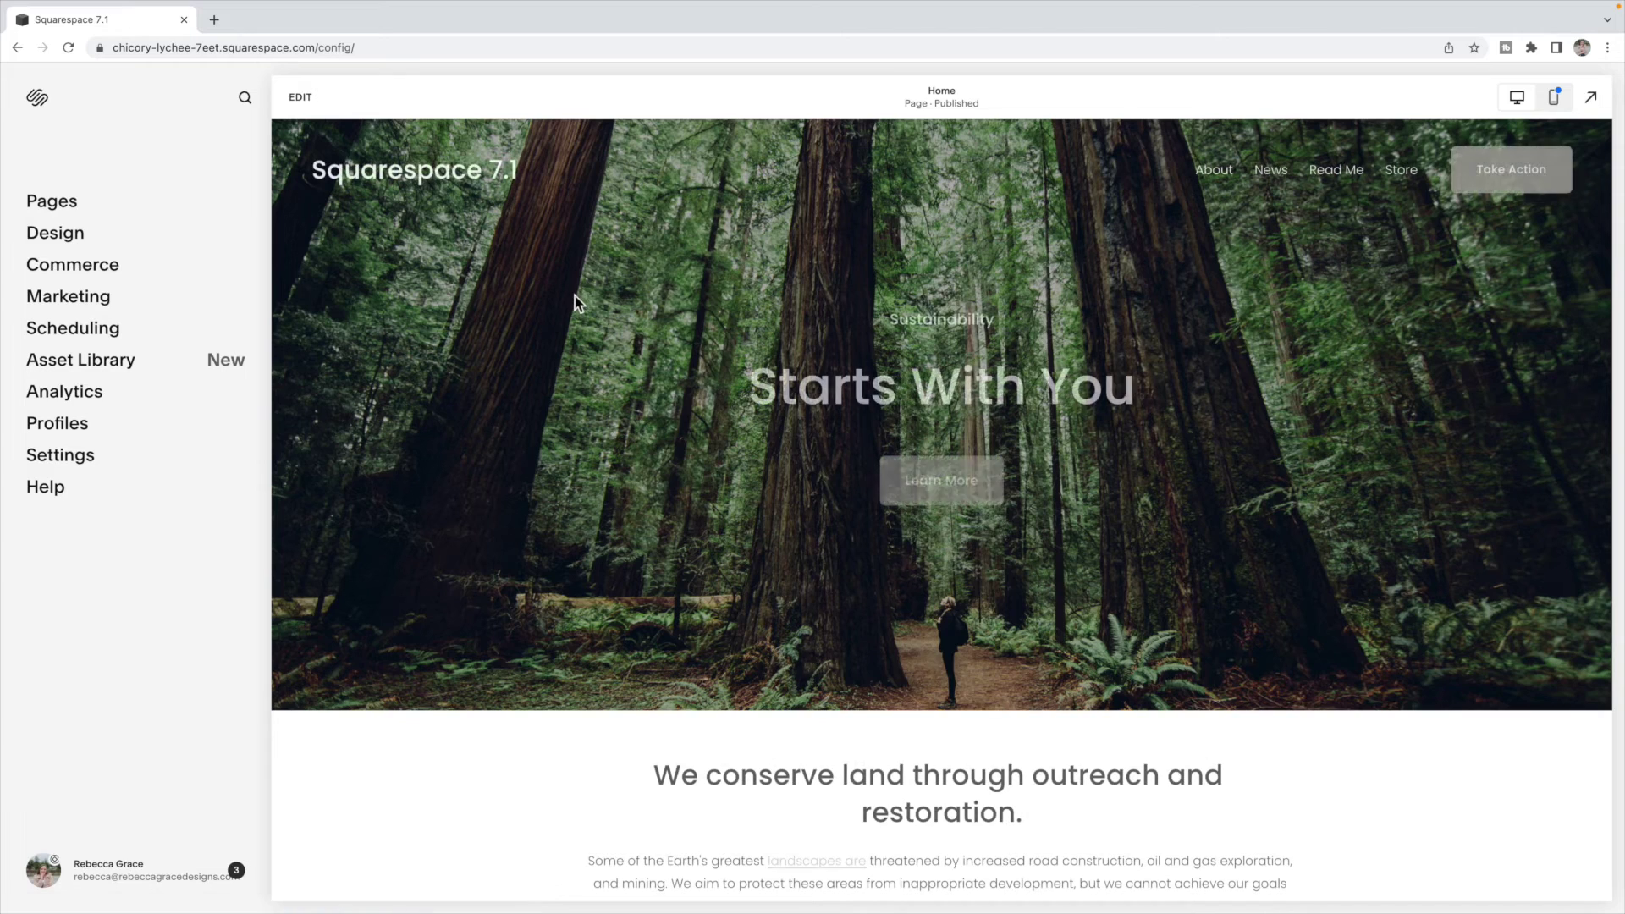
- Open the Email Campaigns page under Marketing
scroll(1132, 546, "down", 15)
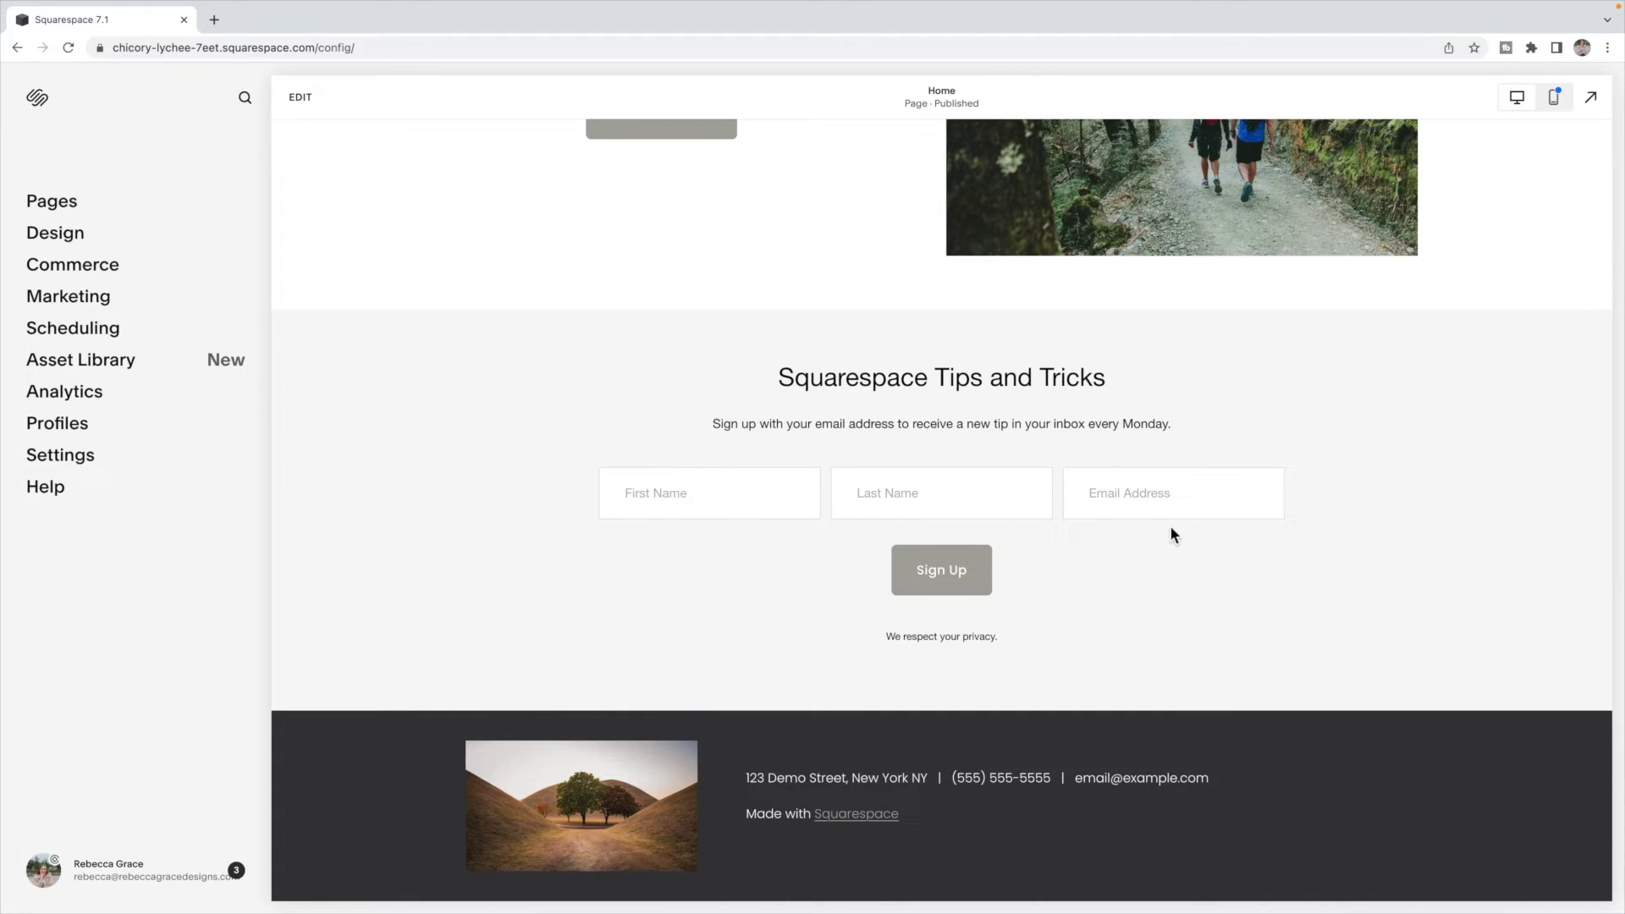
left_click(102, 306)
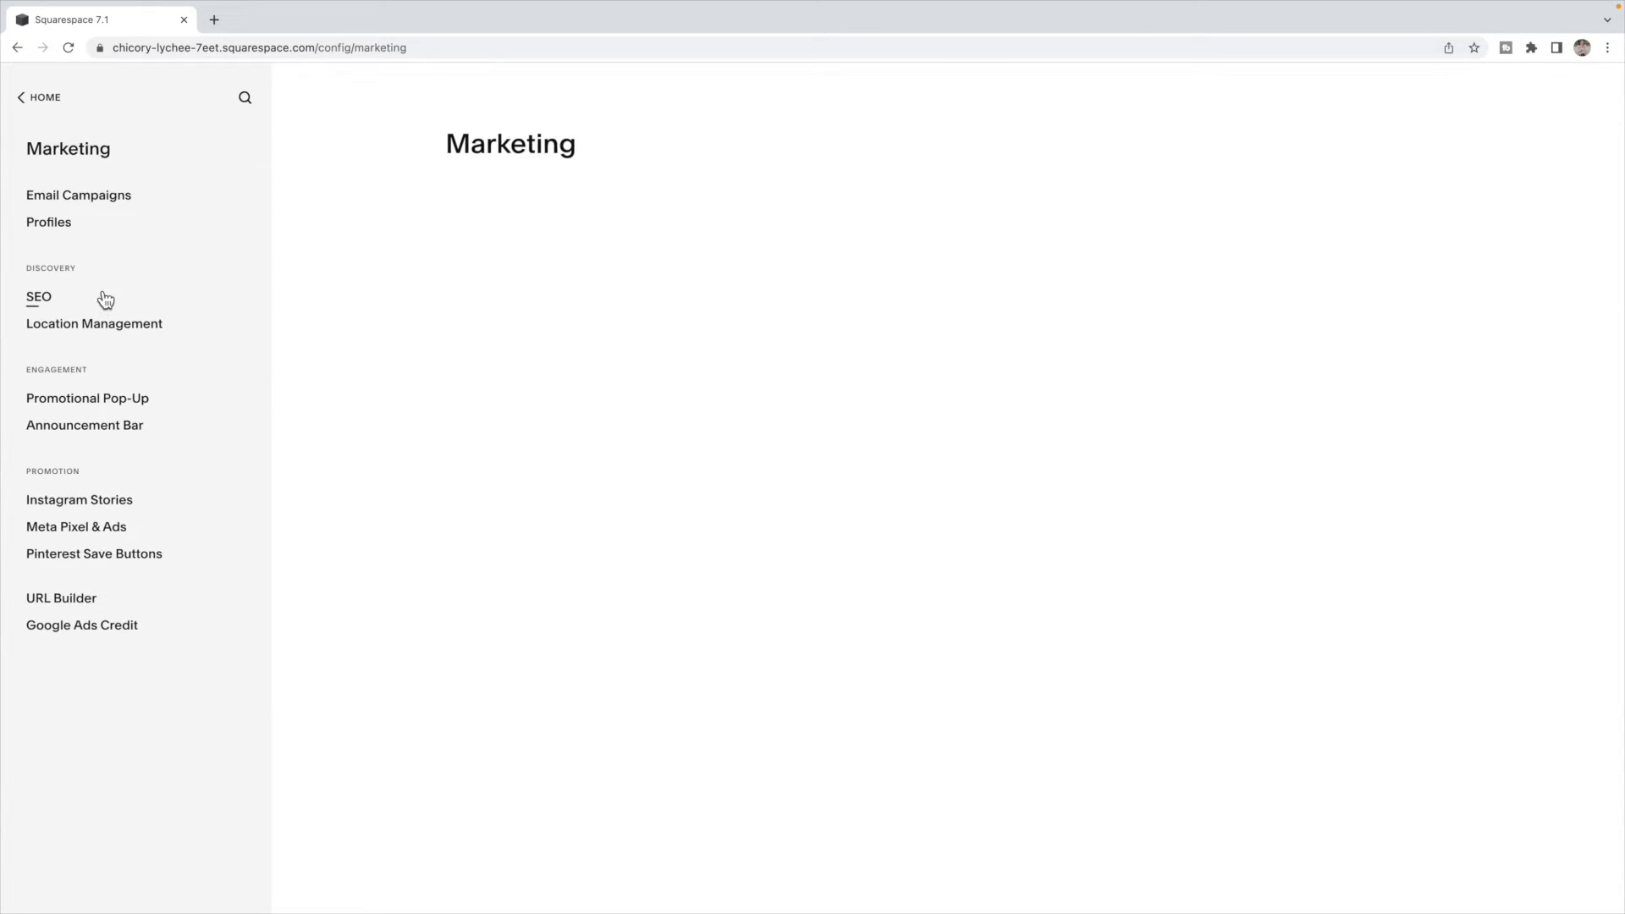
left_click(89, 197)
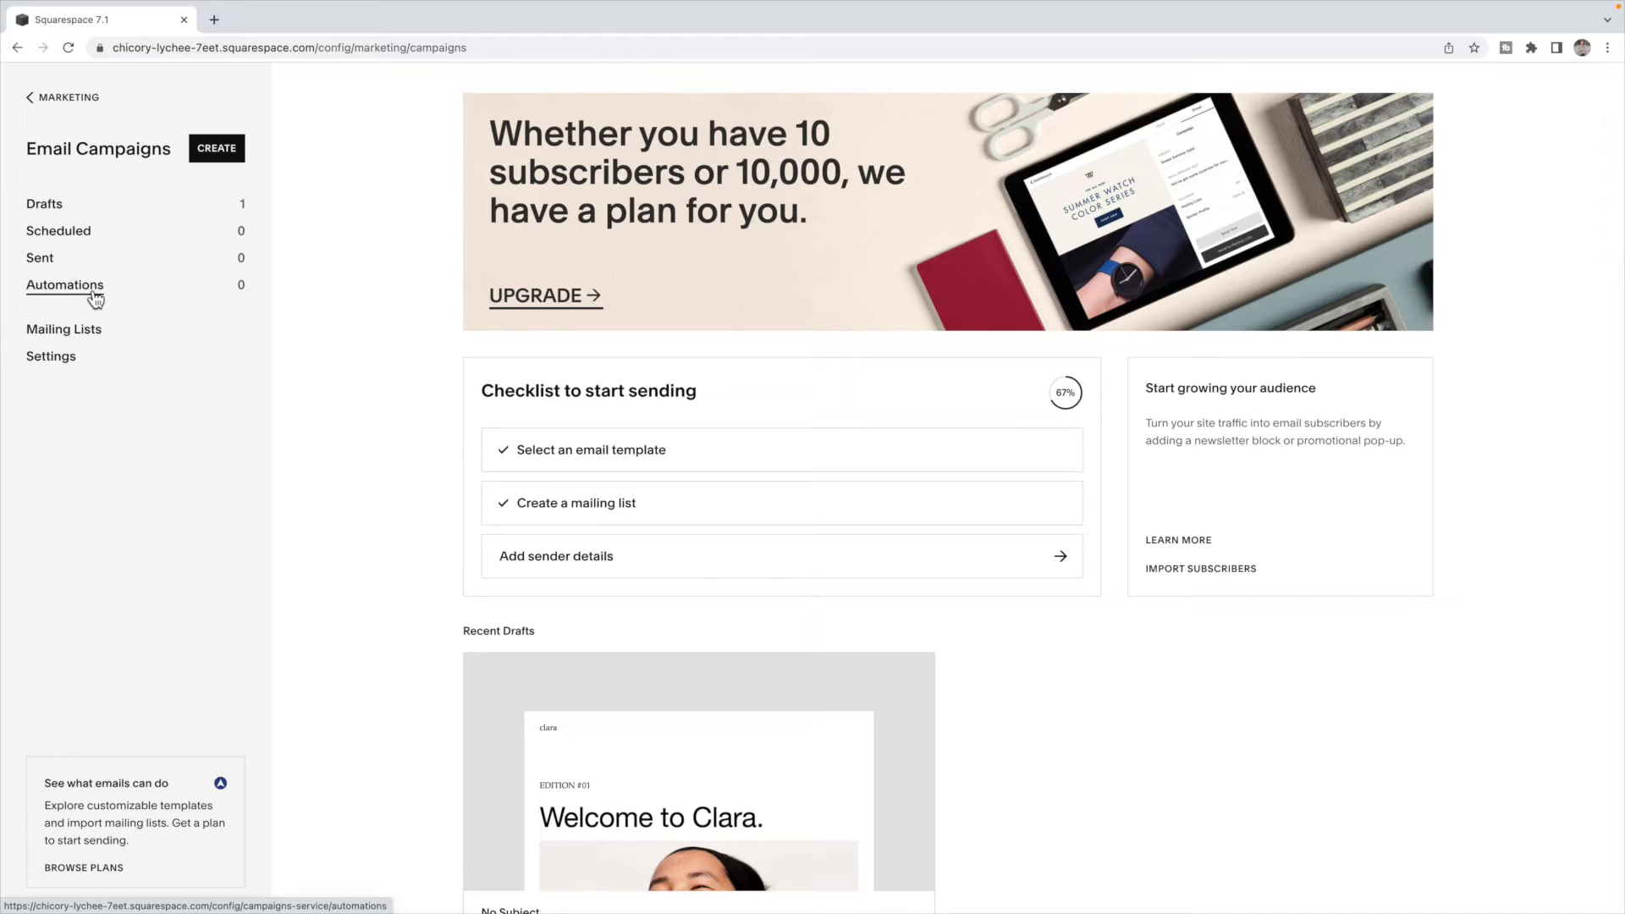
- Create a new sender profile with the sender's name and email address
left_click(580, 568)
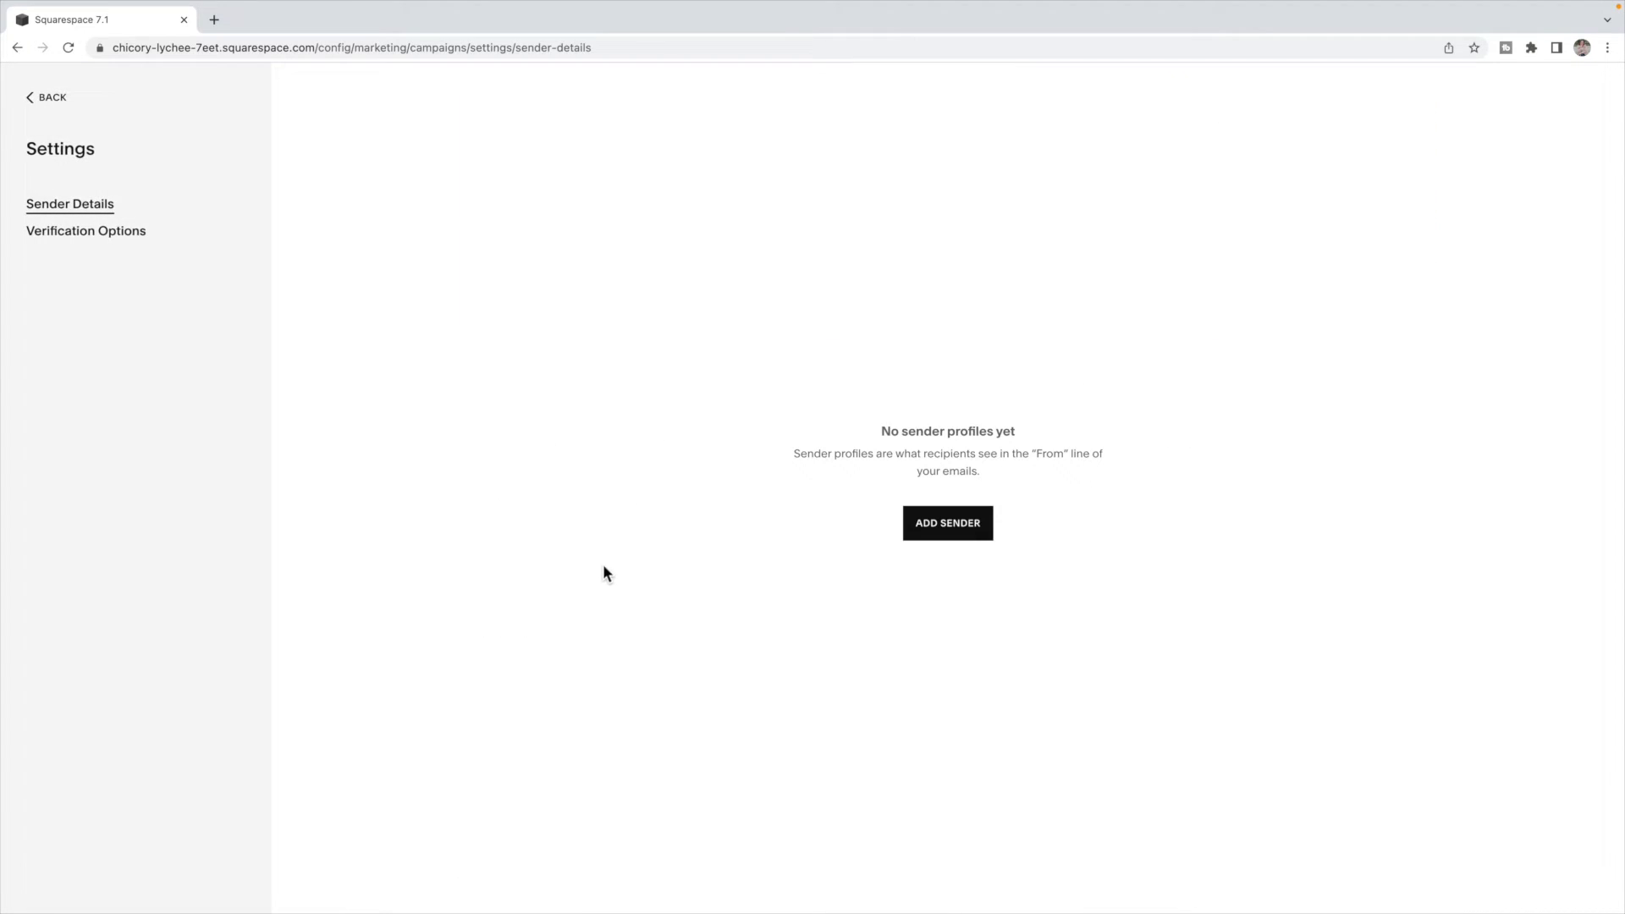
left_click(975, 532)
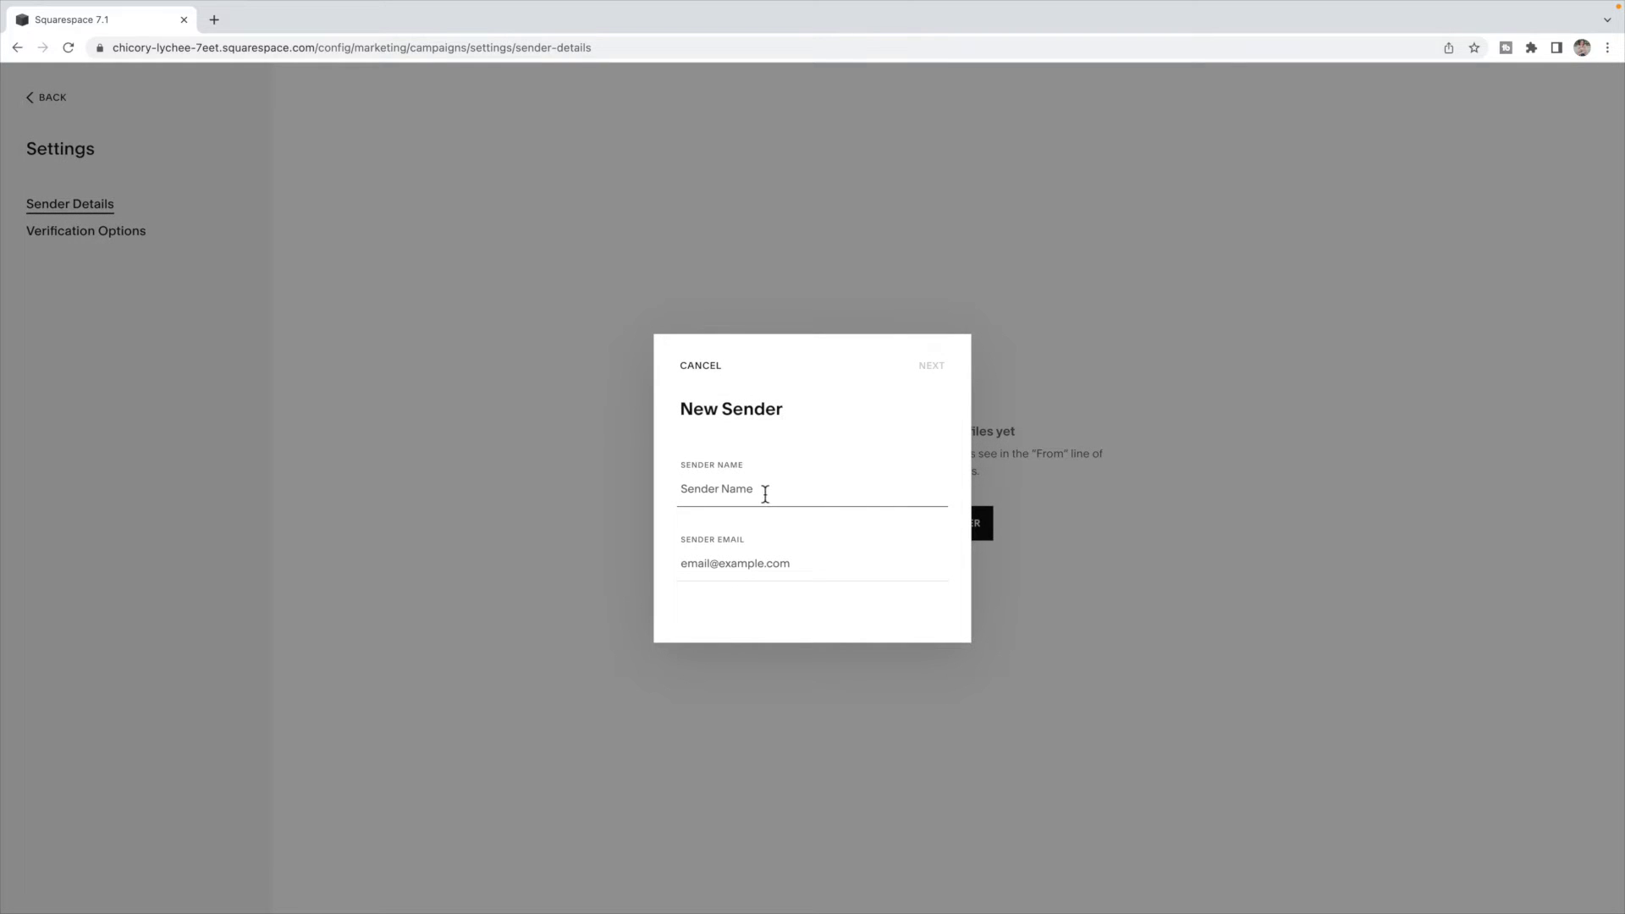
left_click(779, 562)
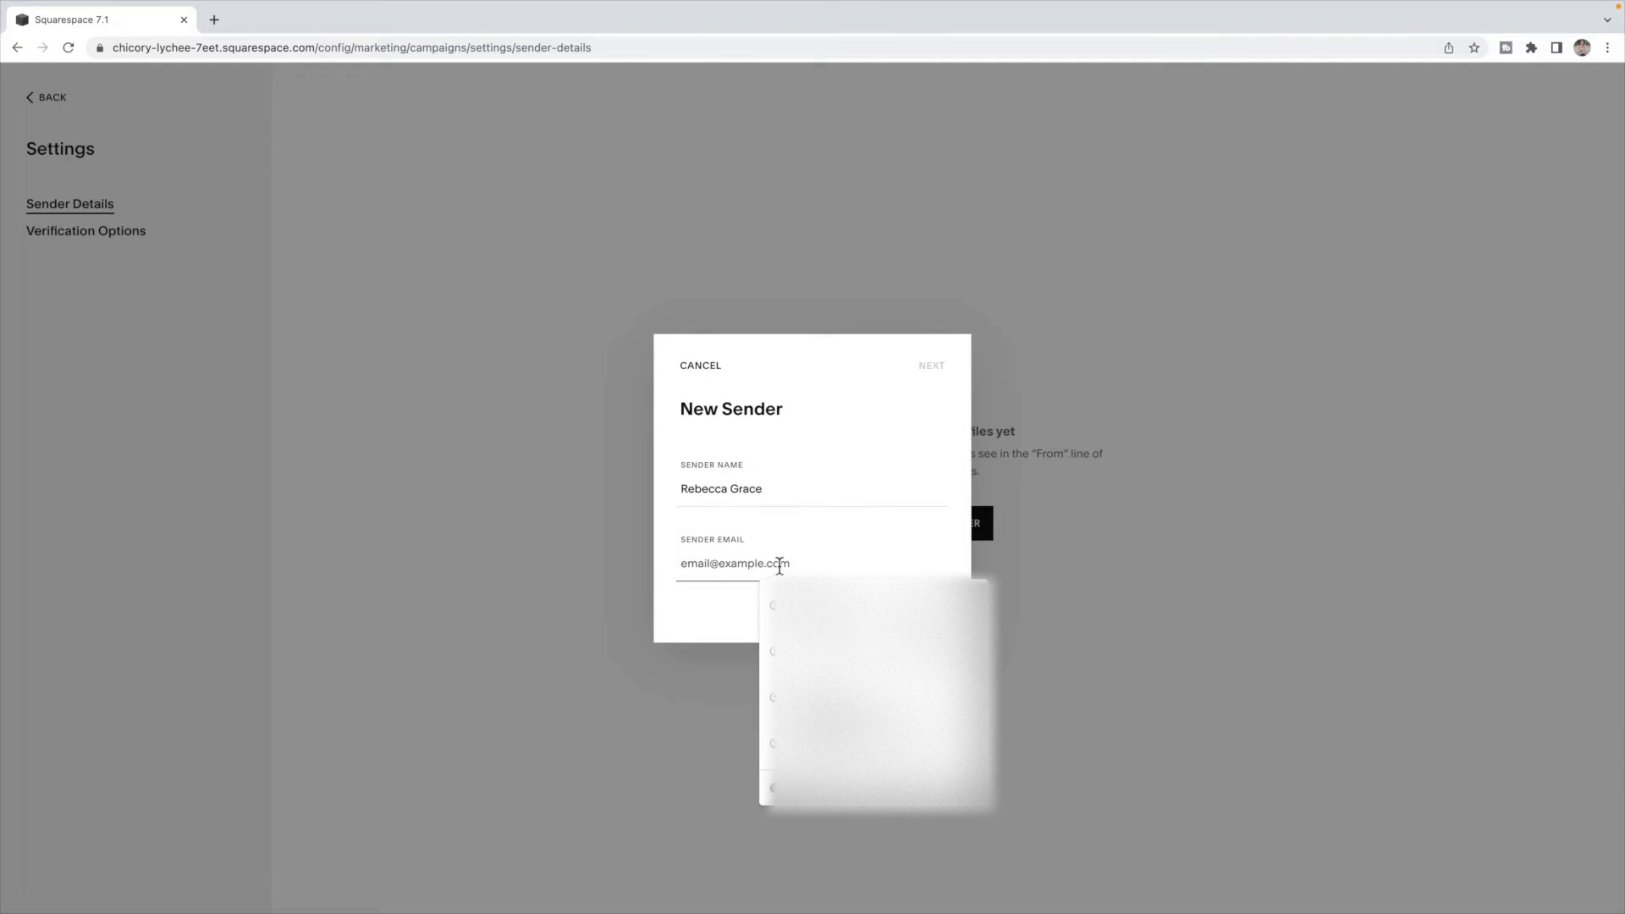
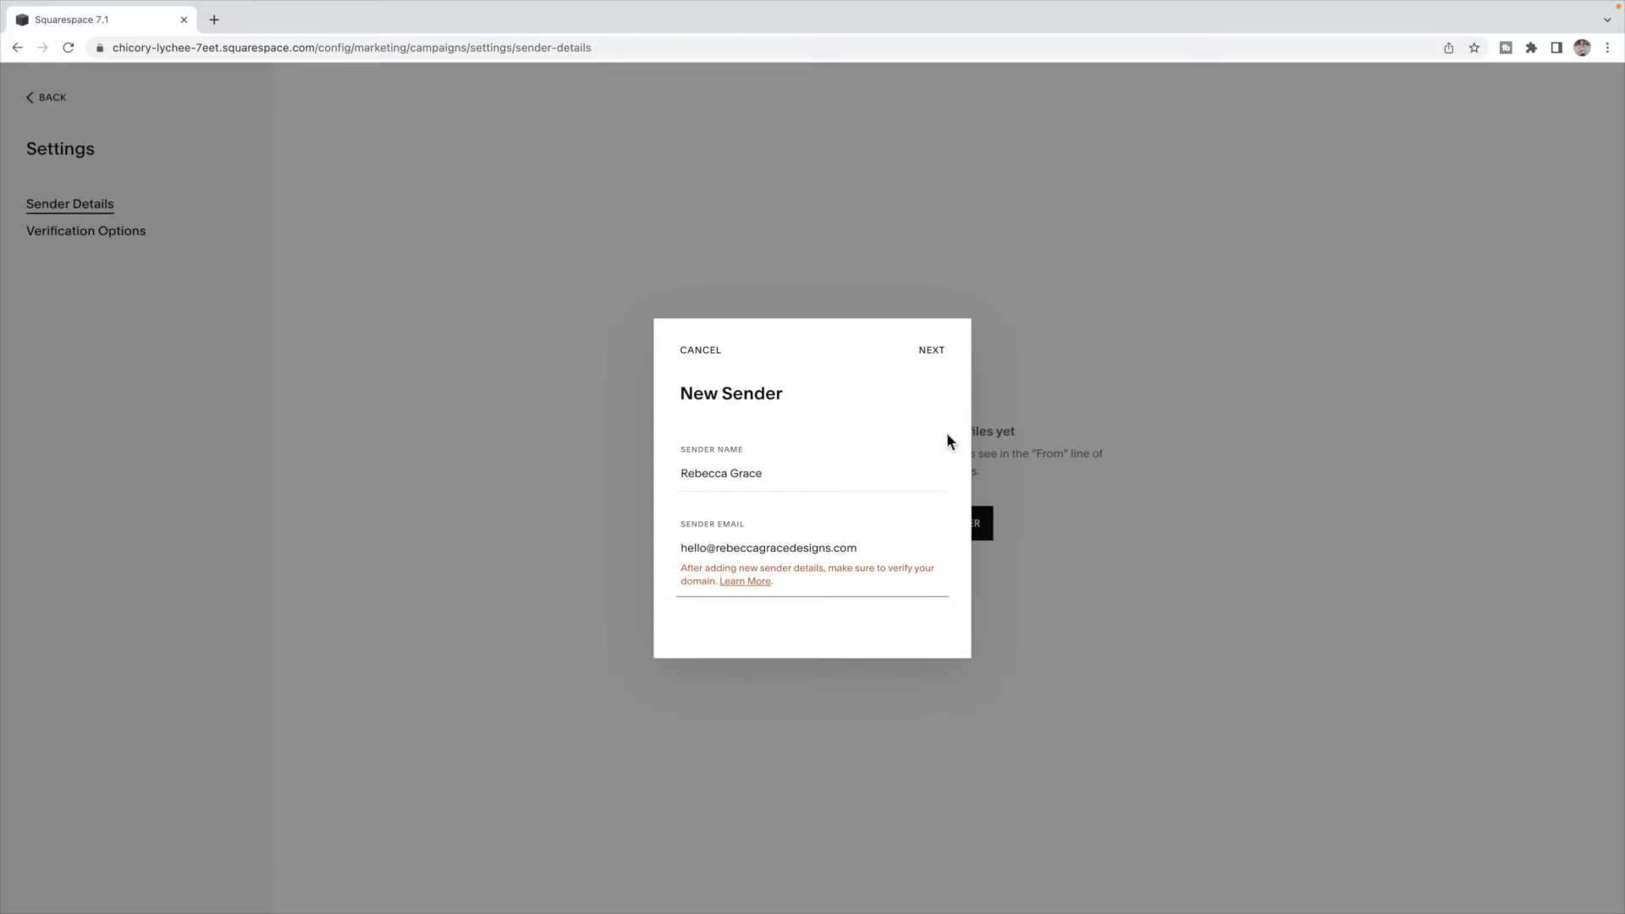
- Save the sender details, skip email verification, and return to Email Campaigns
left_click(942, 355)
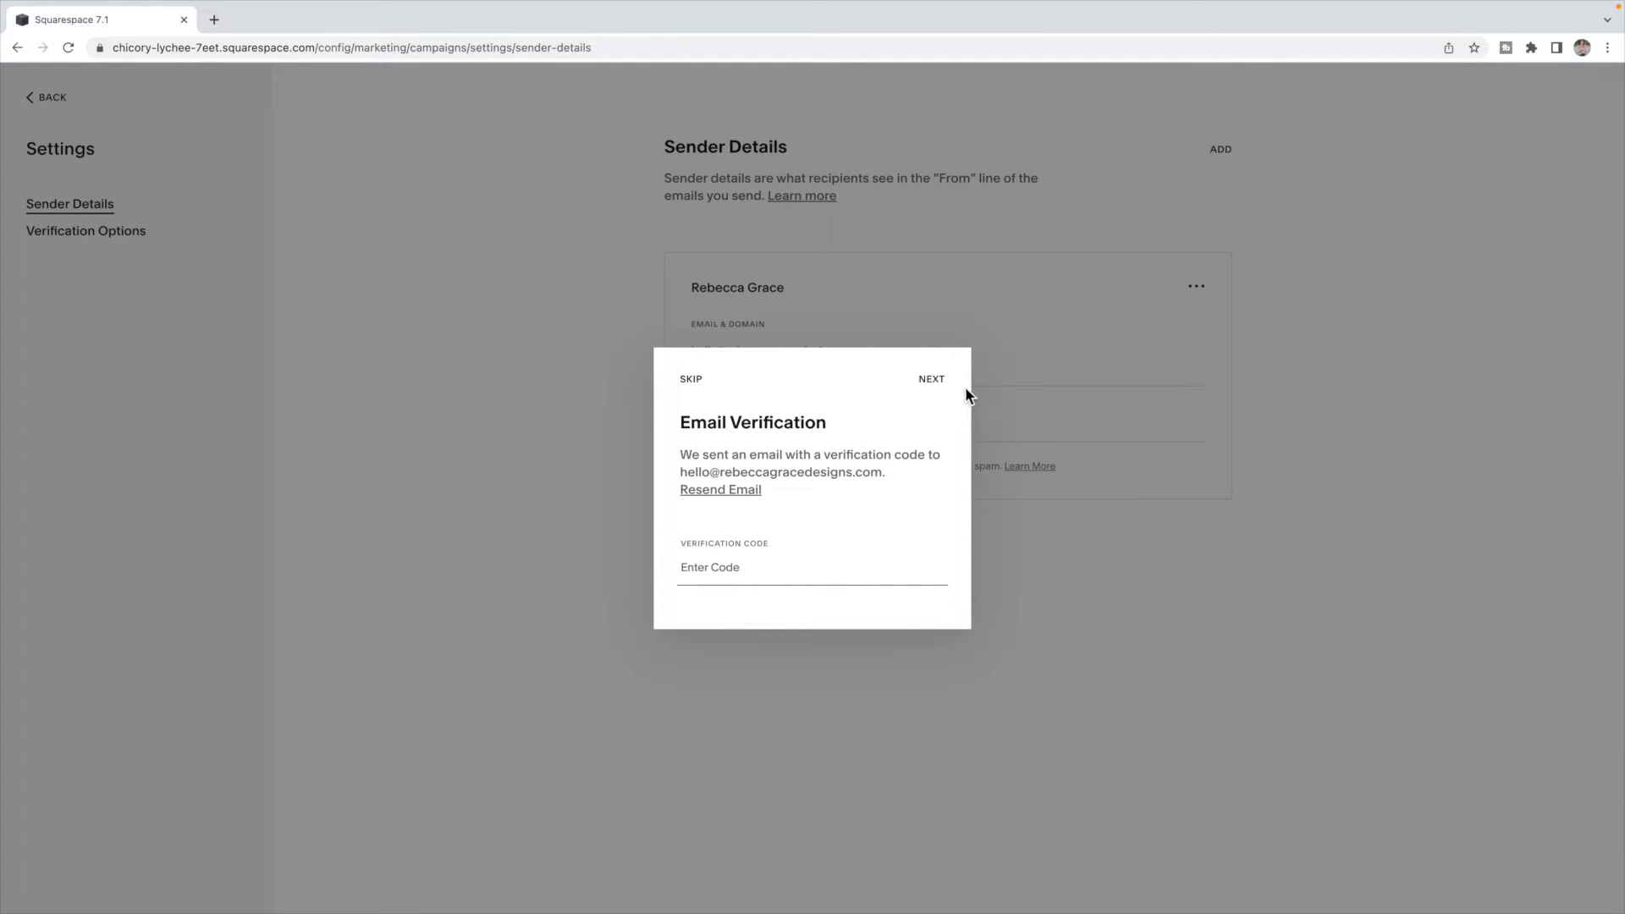
left_click(690, 381)
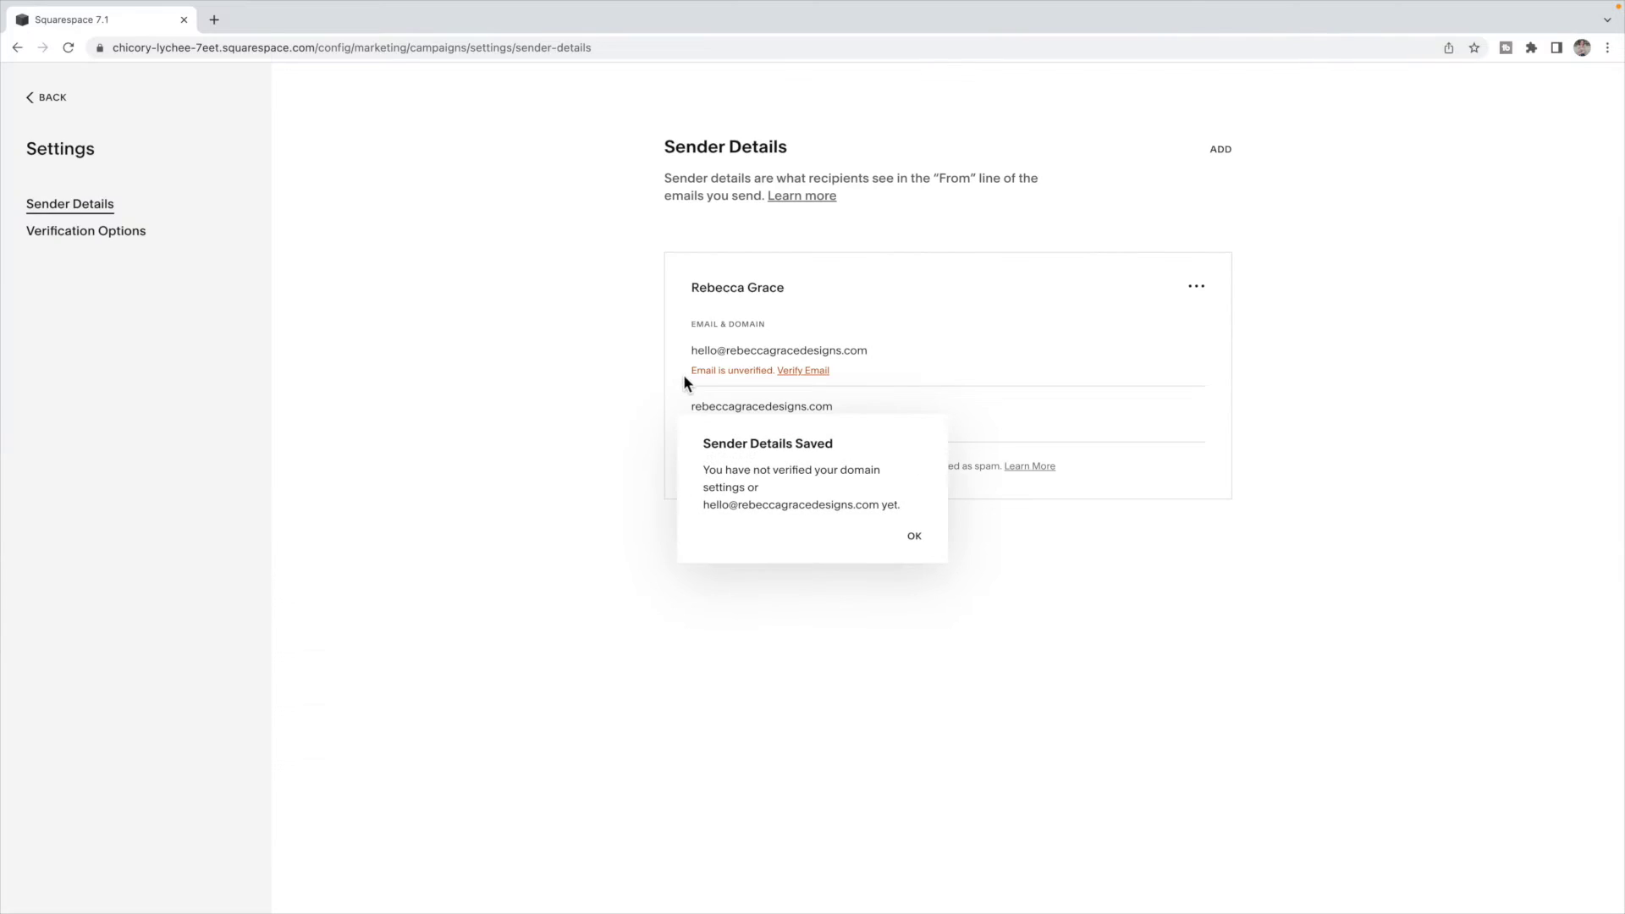
left_click(918, 540)
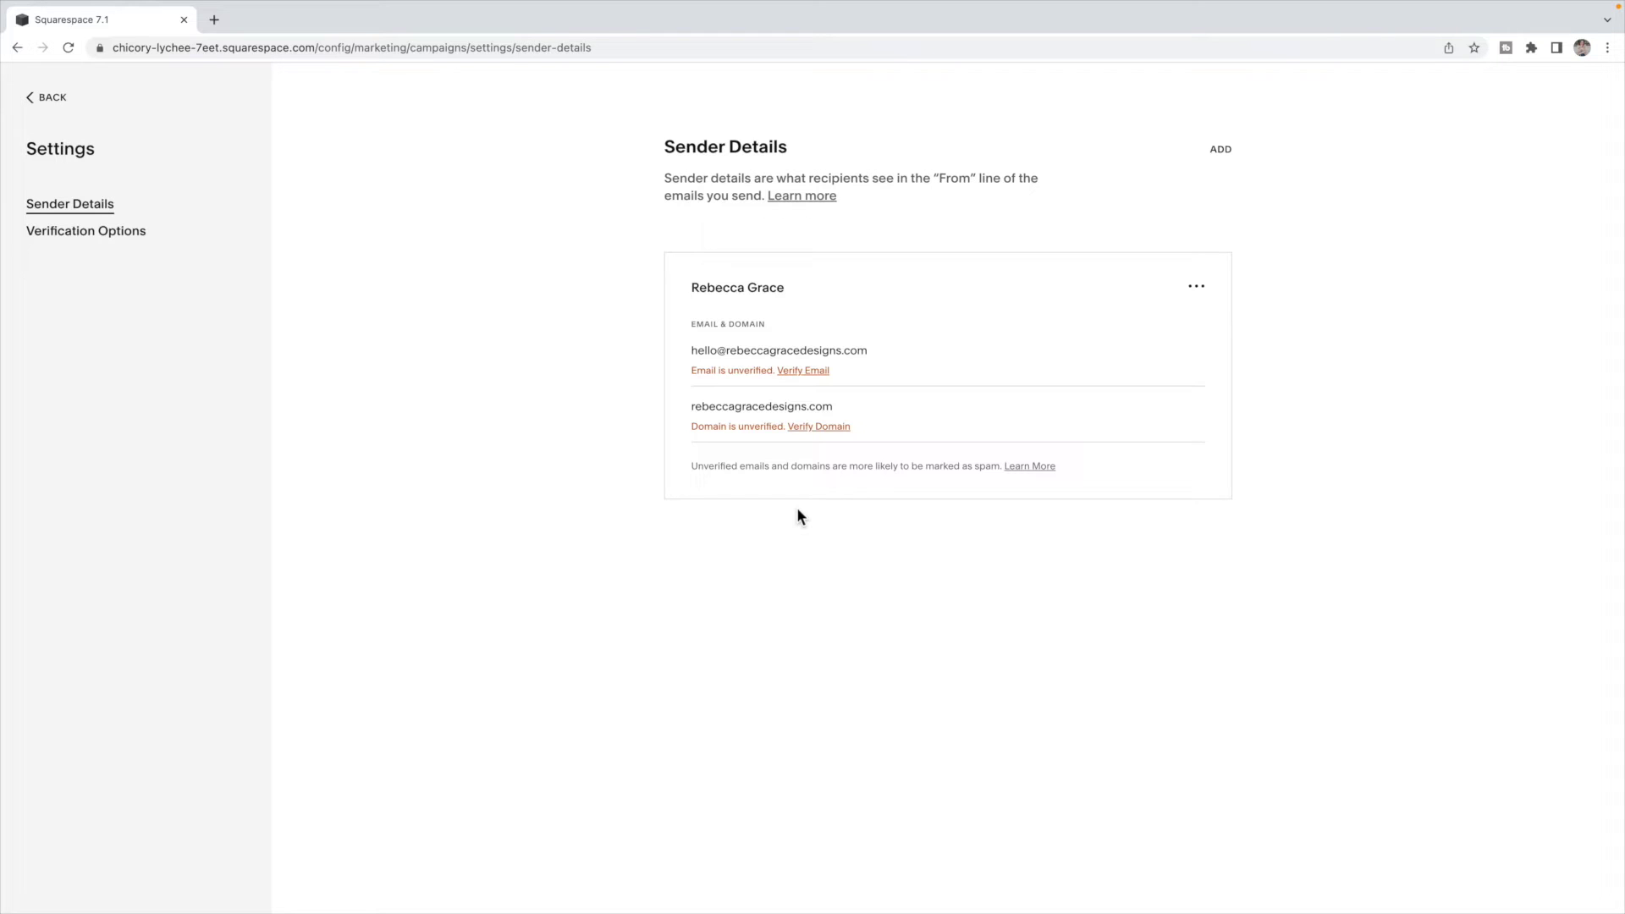
left_click(51, 97)
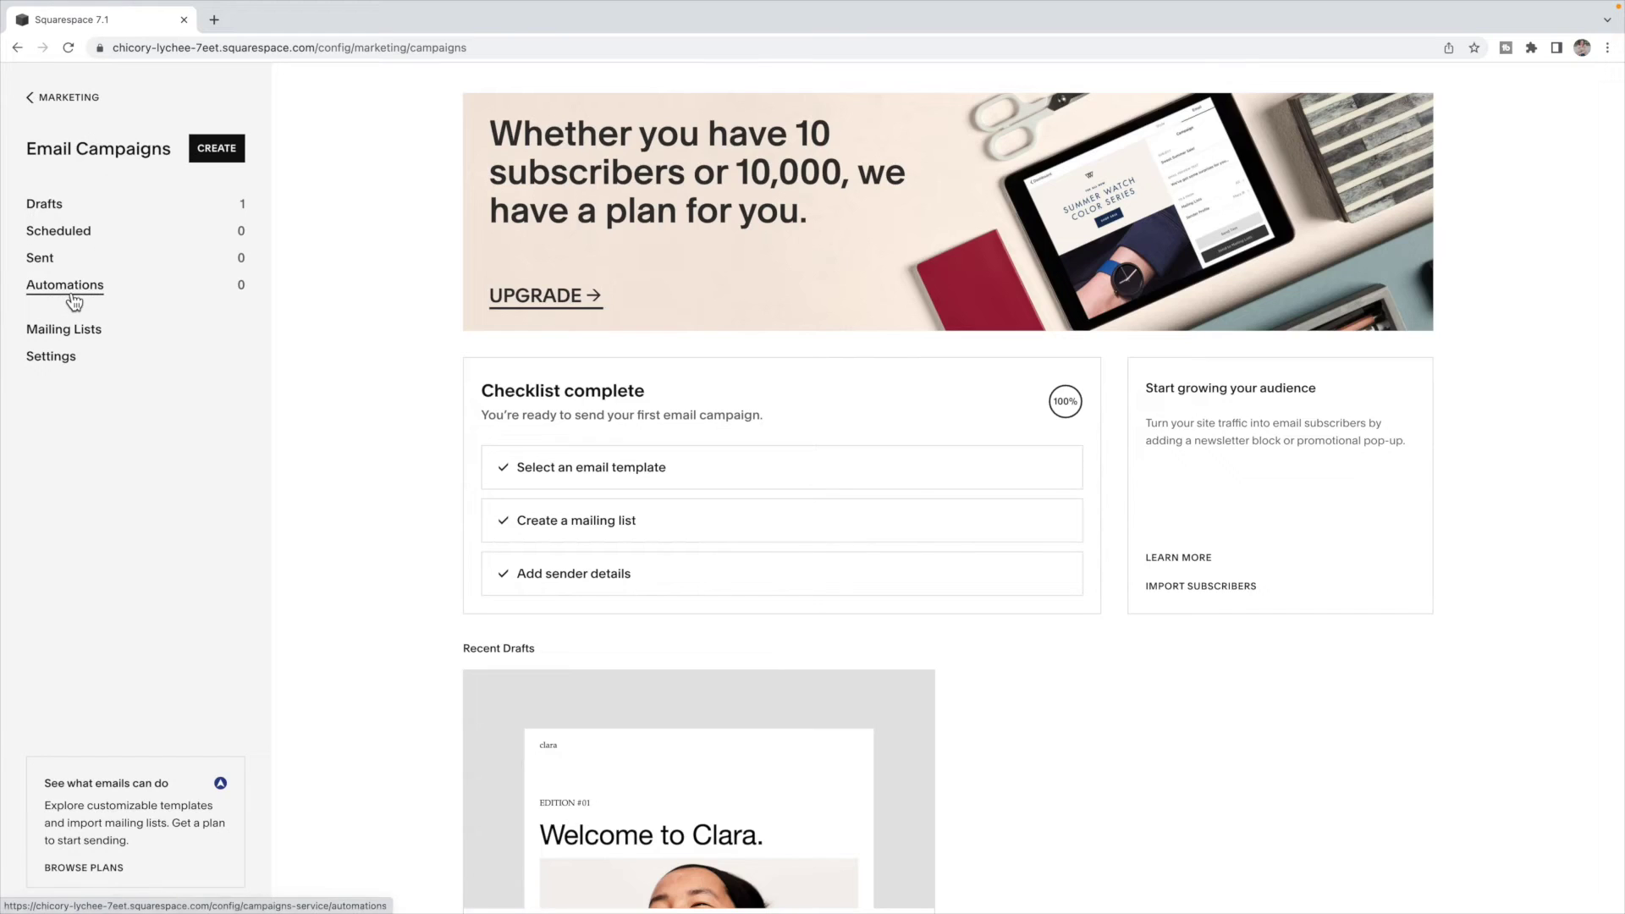
- Add a Welcome New Subscribers automation using the Clara – Welcome template
left_click(69, 296)
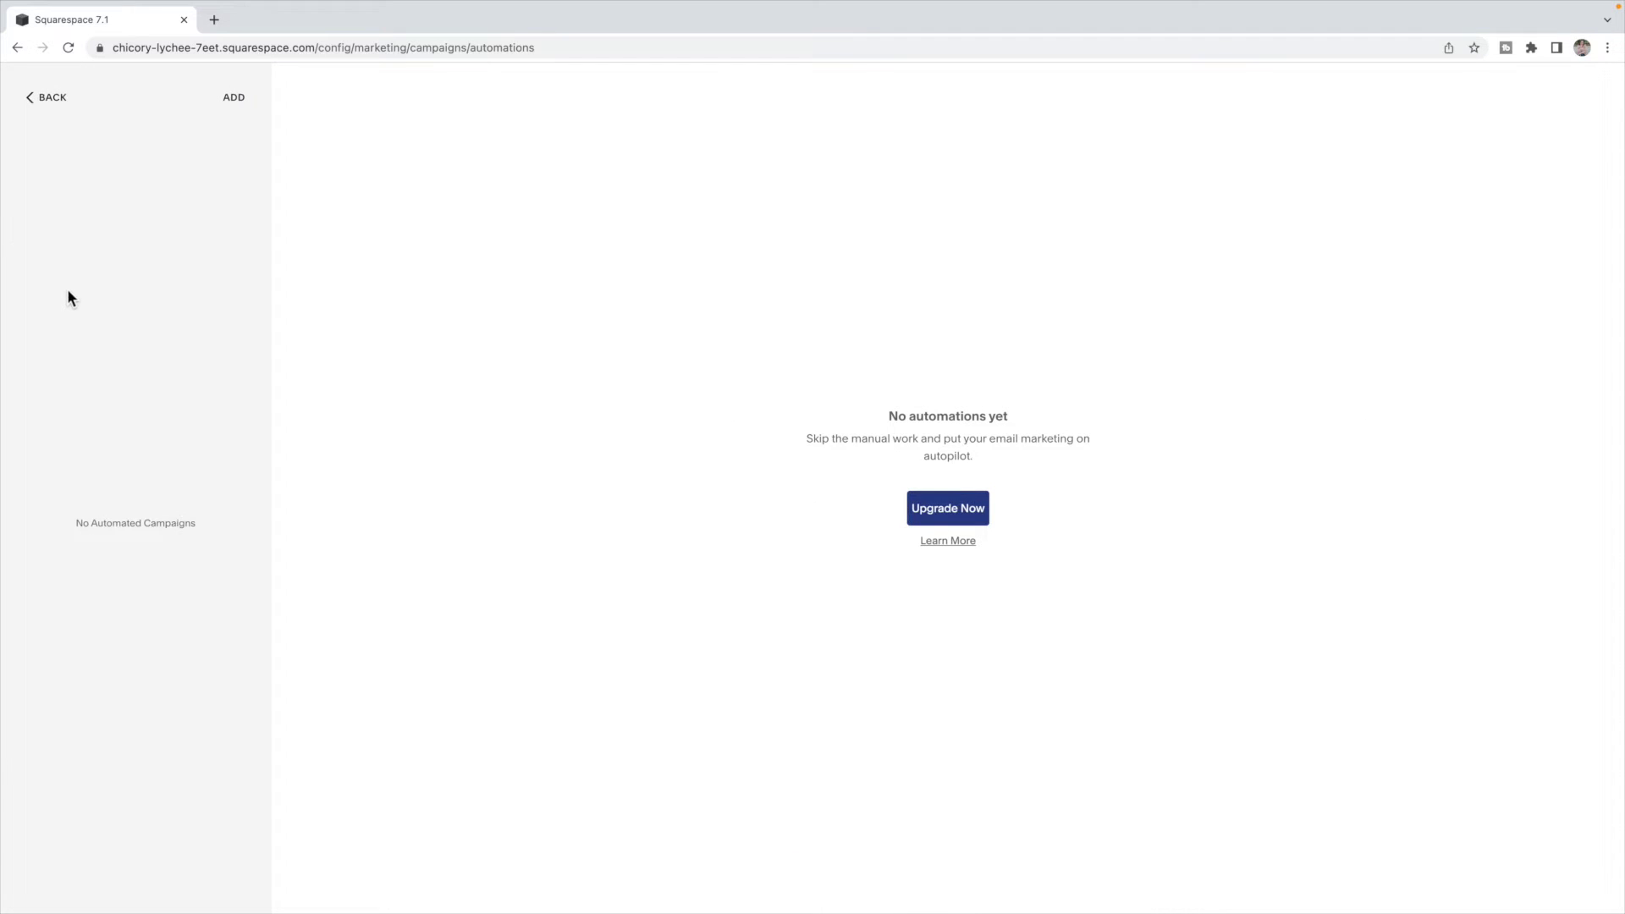
left_click(233, 99)
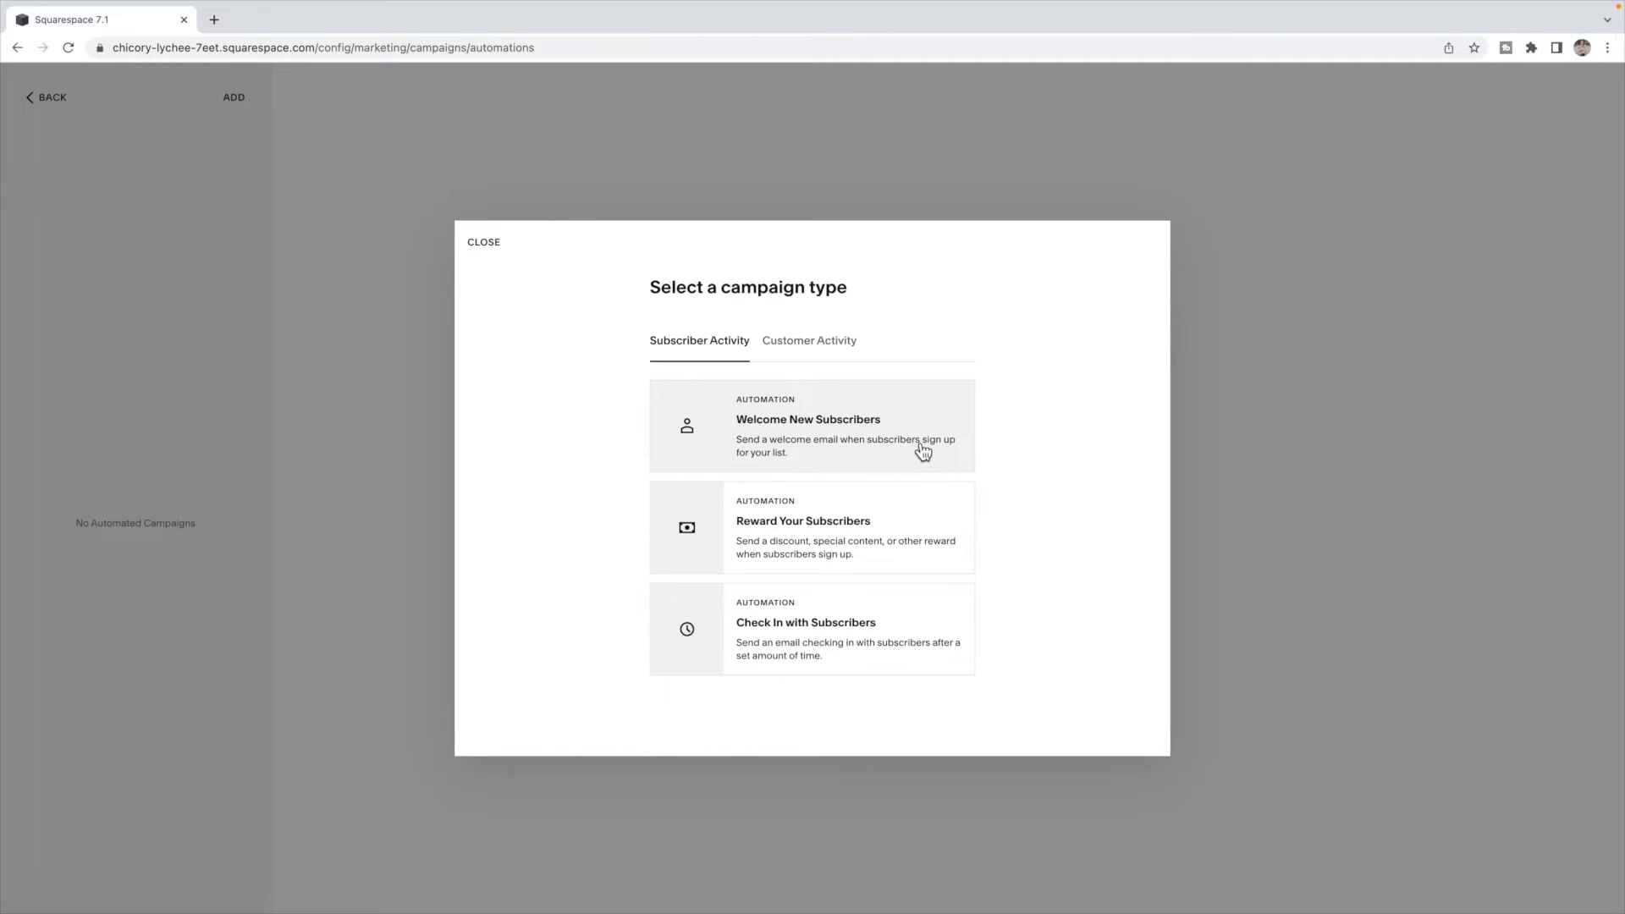
left_click(877, 442)
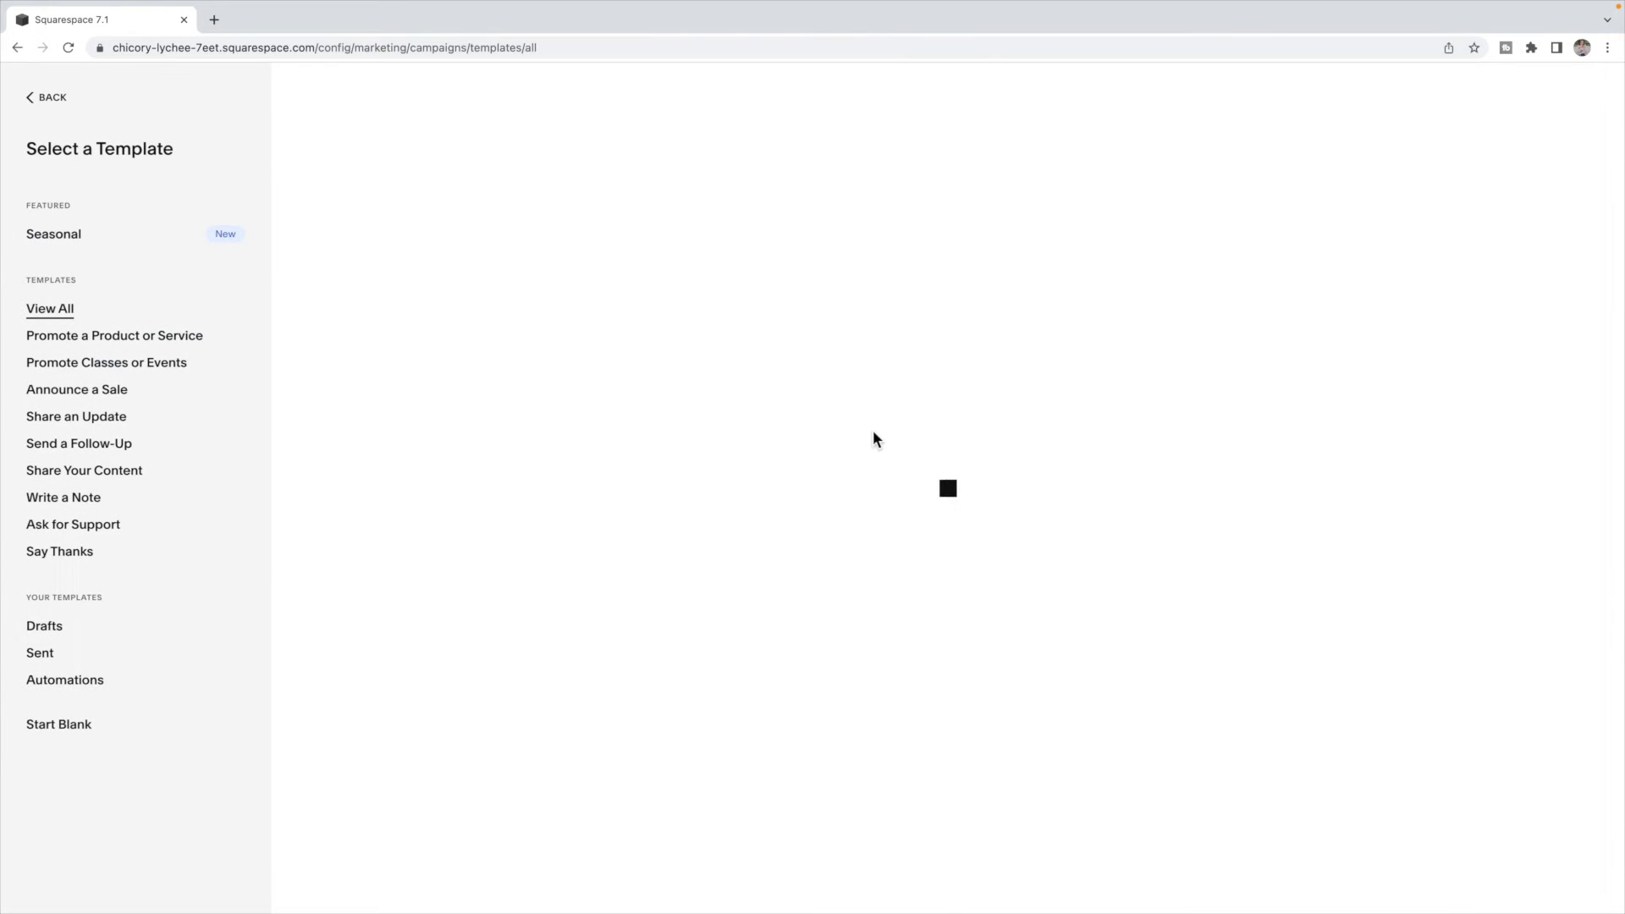
scroll(867, 423, "down", 5)
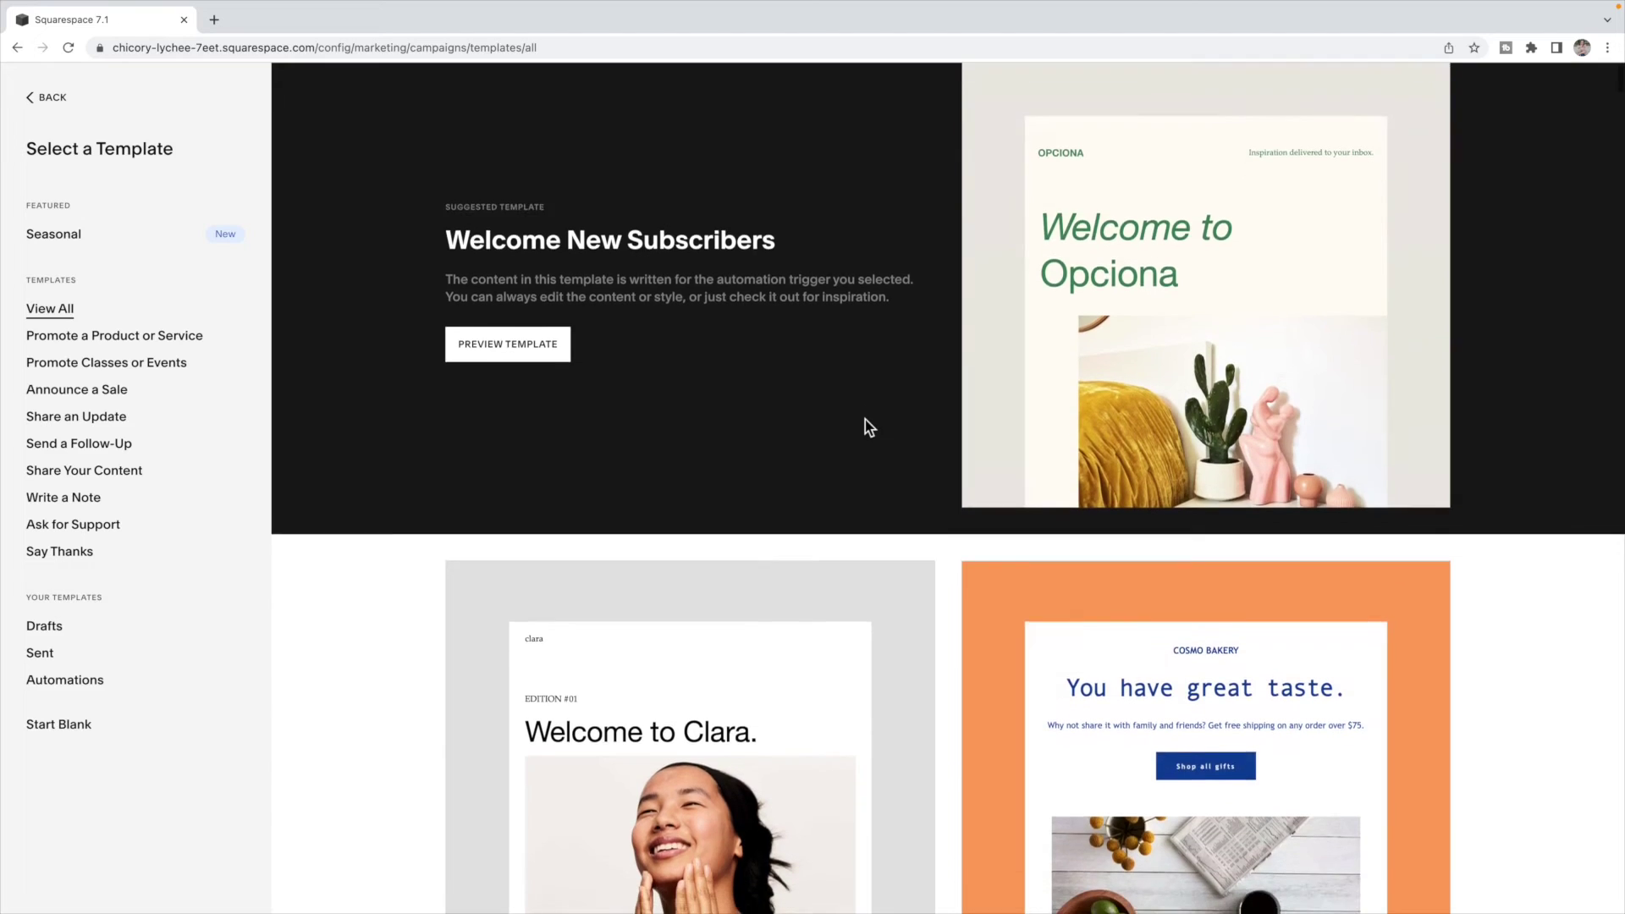
scroll(870, 429, "down", 18)
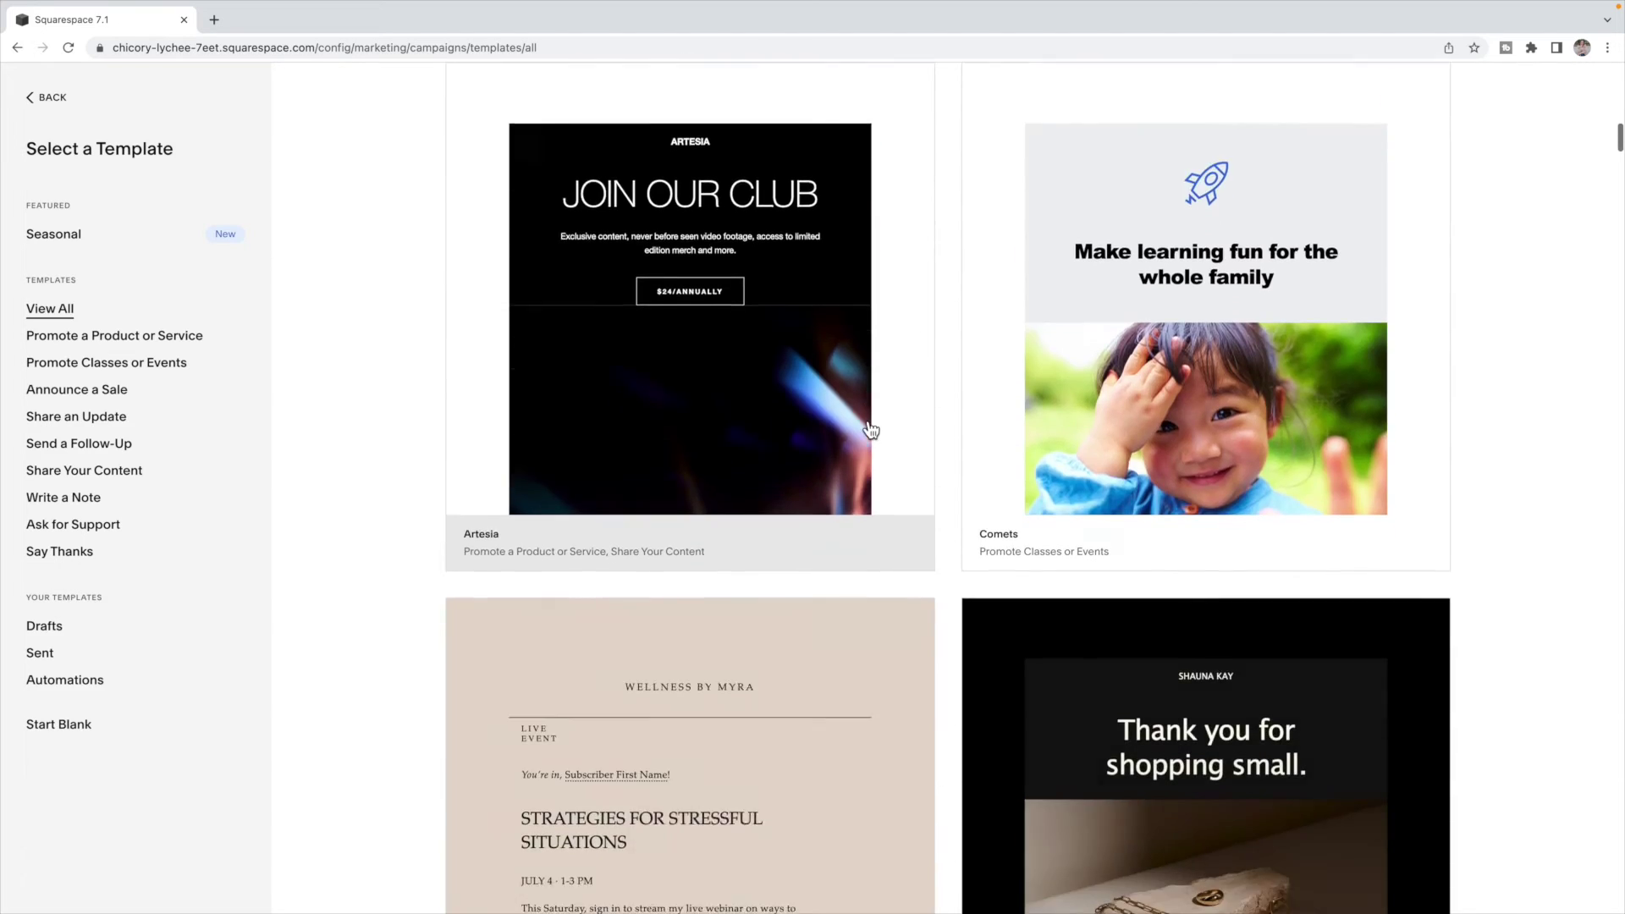
scroll(870, 430, "down", 5)
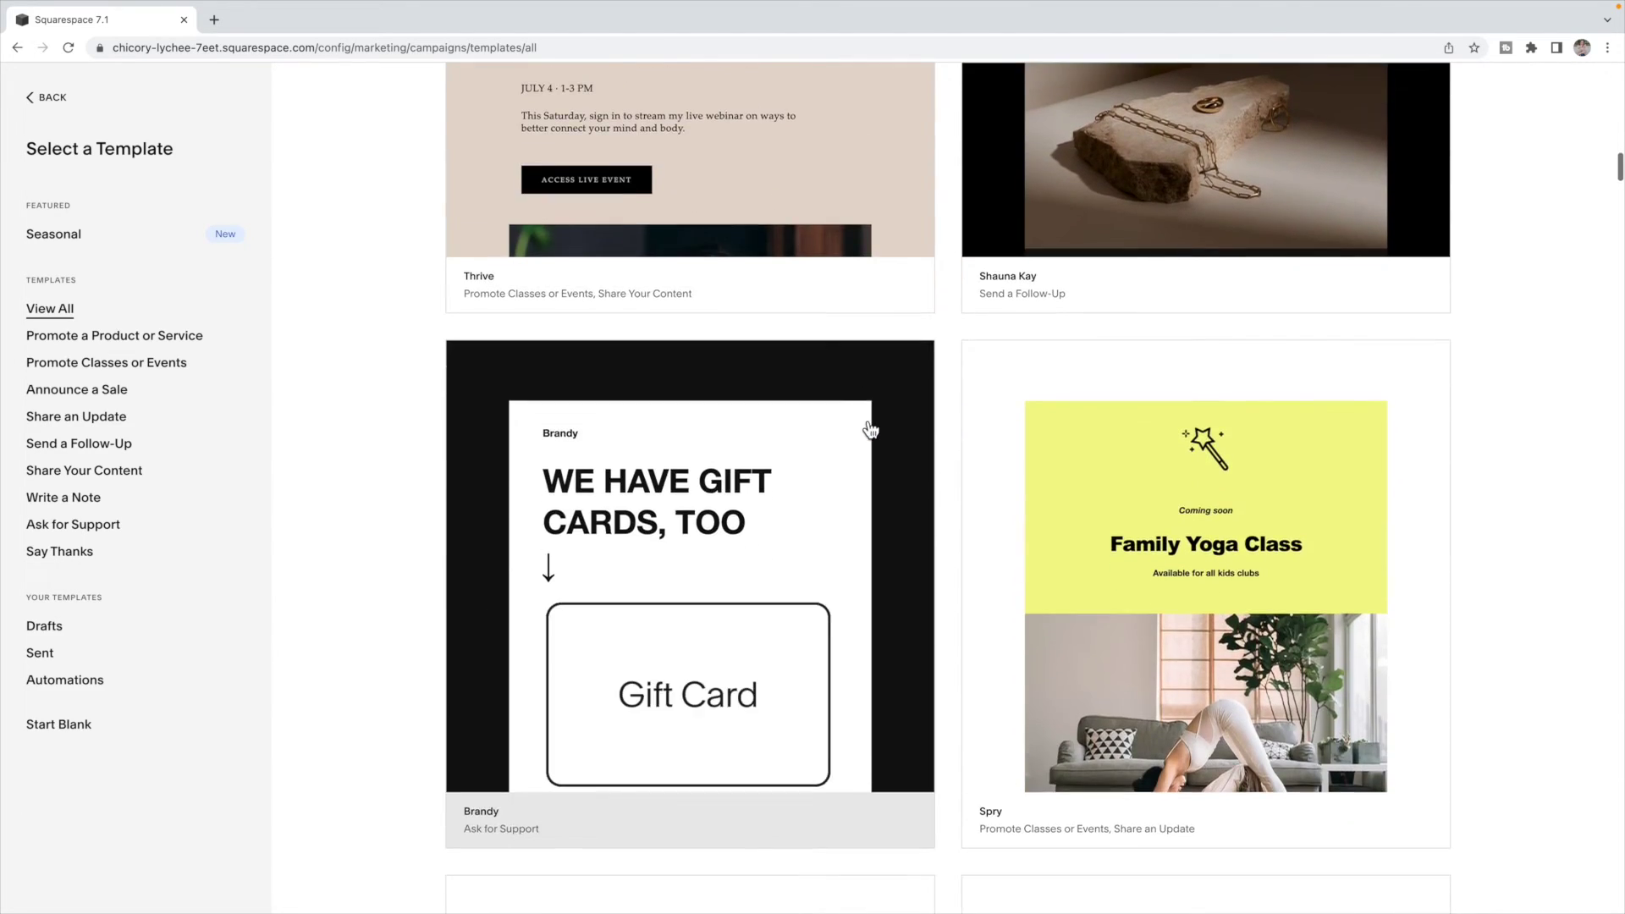
scroll(867, 427, "up", 8)
scroll(865, 423, "up", 12)
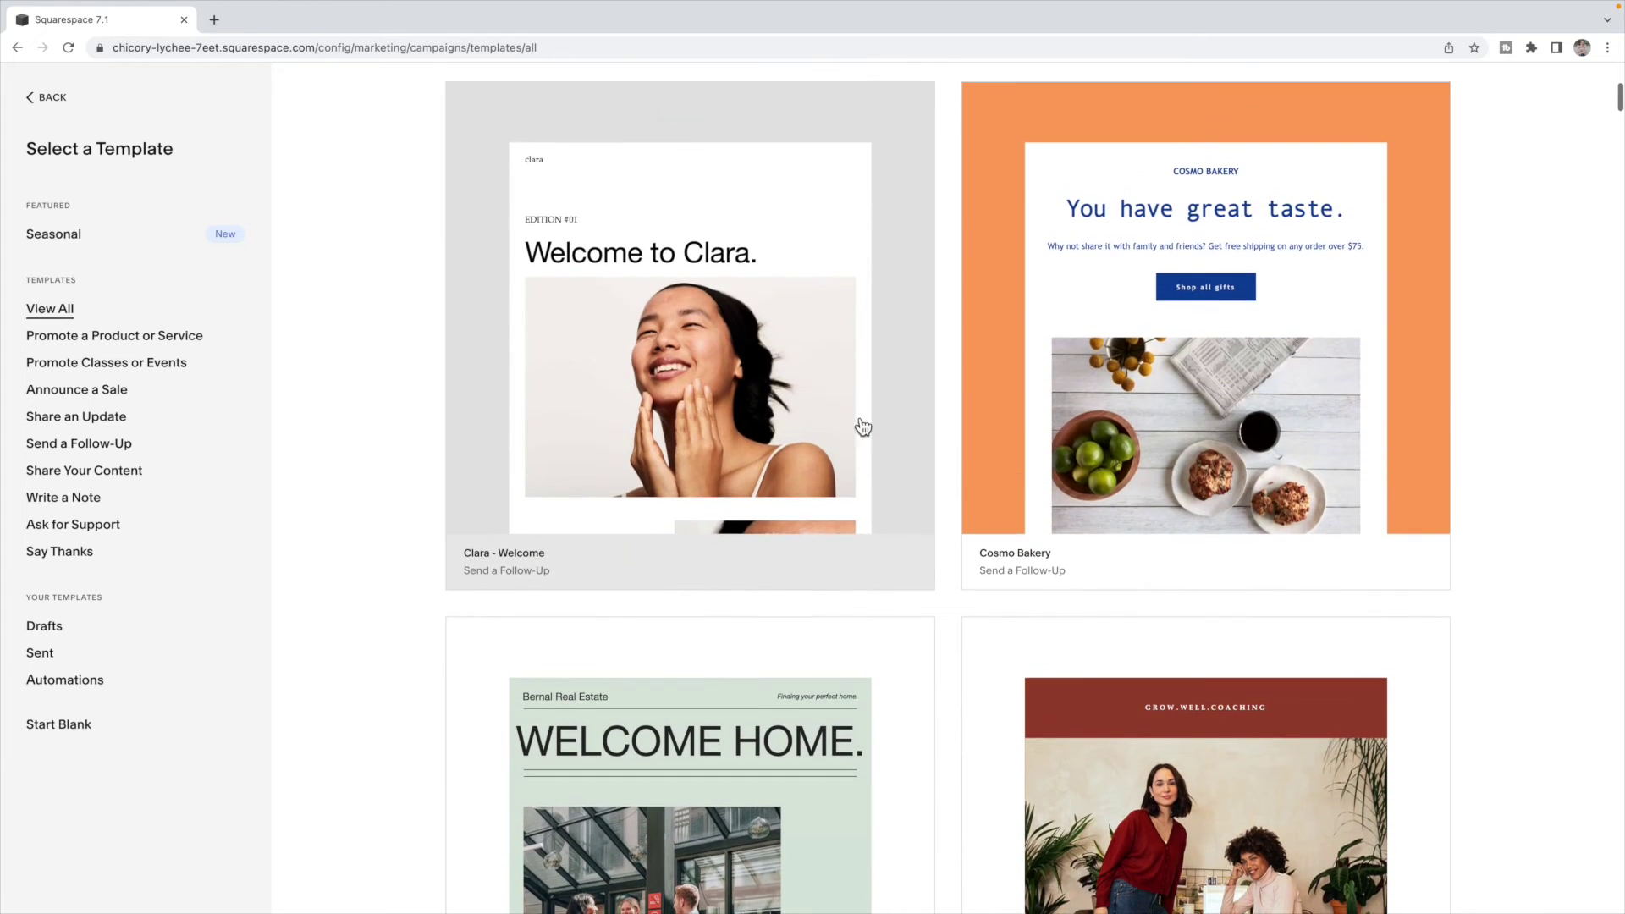
left_click(775, 389)
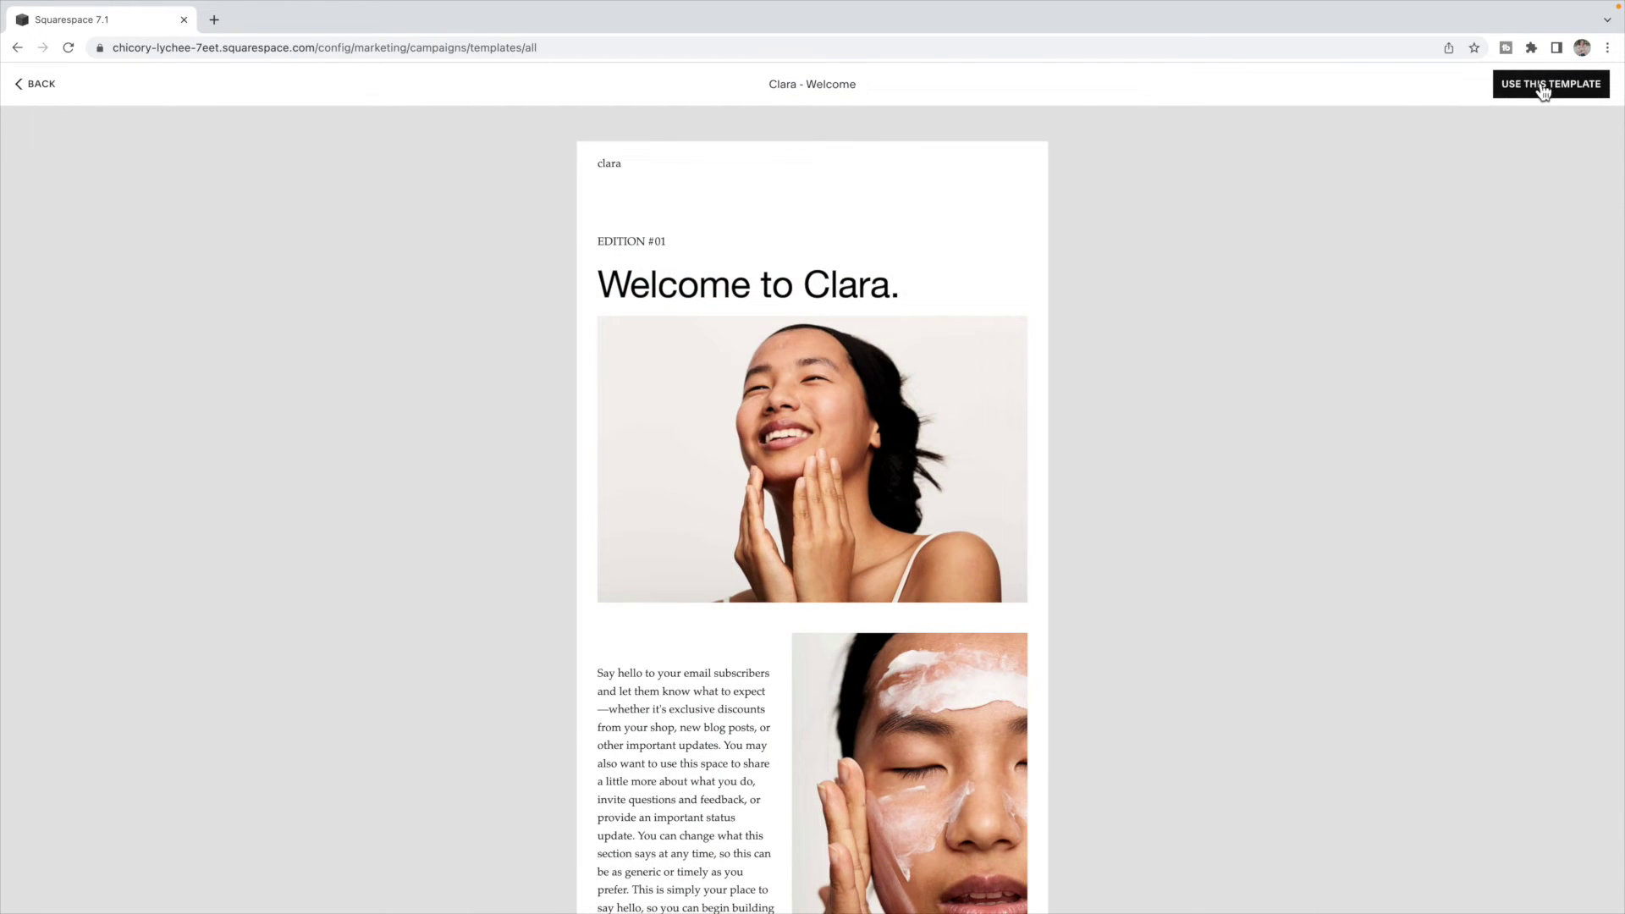
left_click(1541, 90)
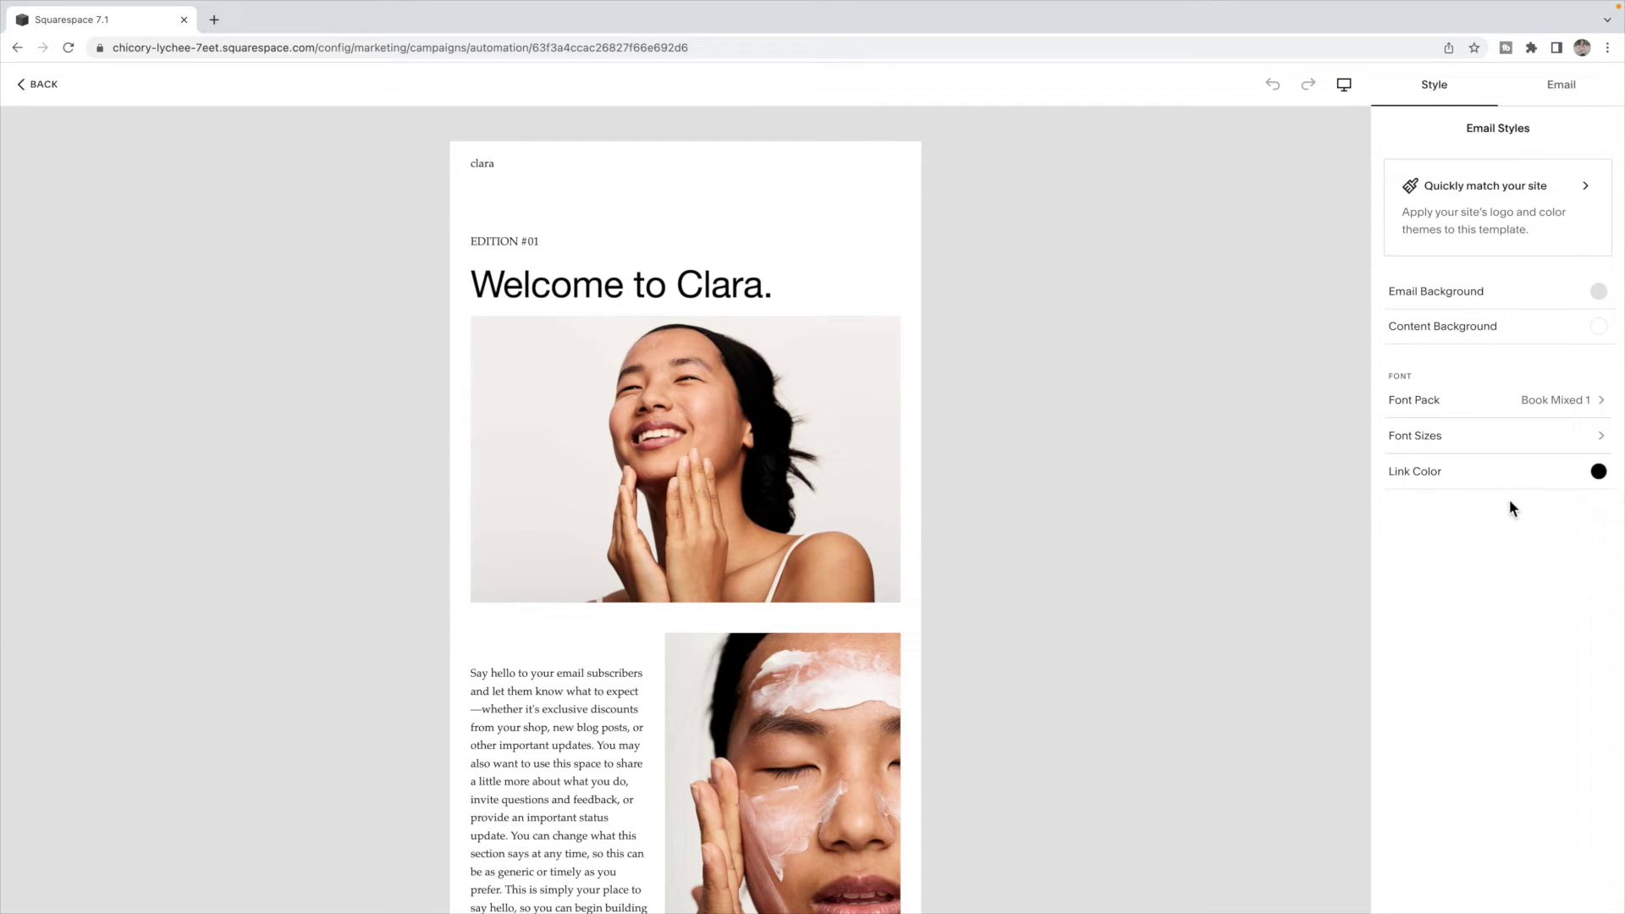
- Inspect the email's text-and-image section, section options and style settings without changing anything
scroll(678, 430, "down", 2)
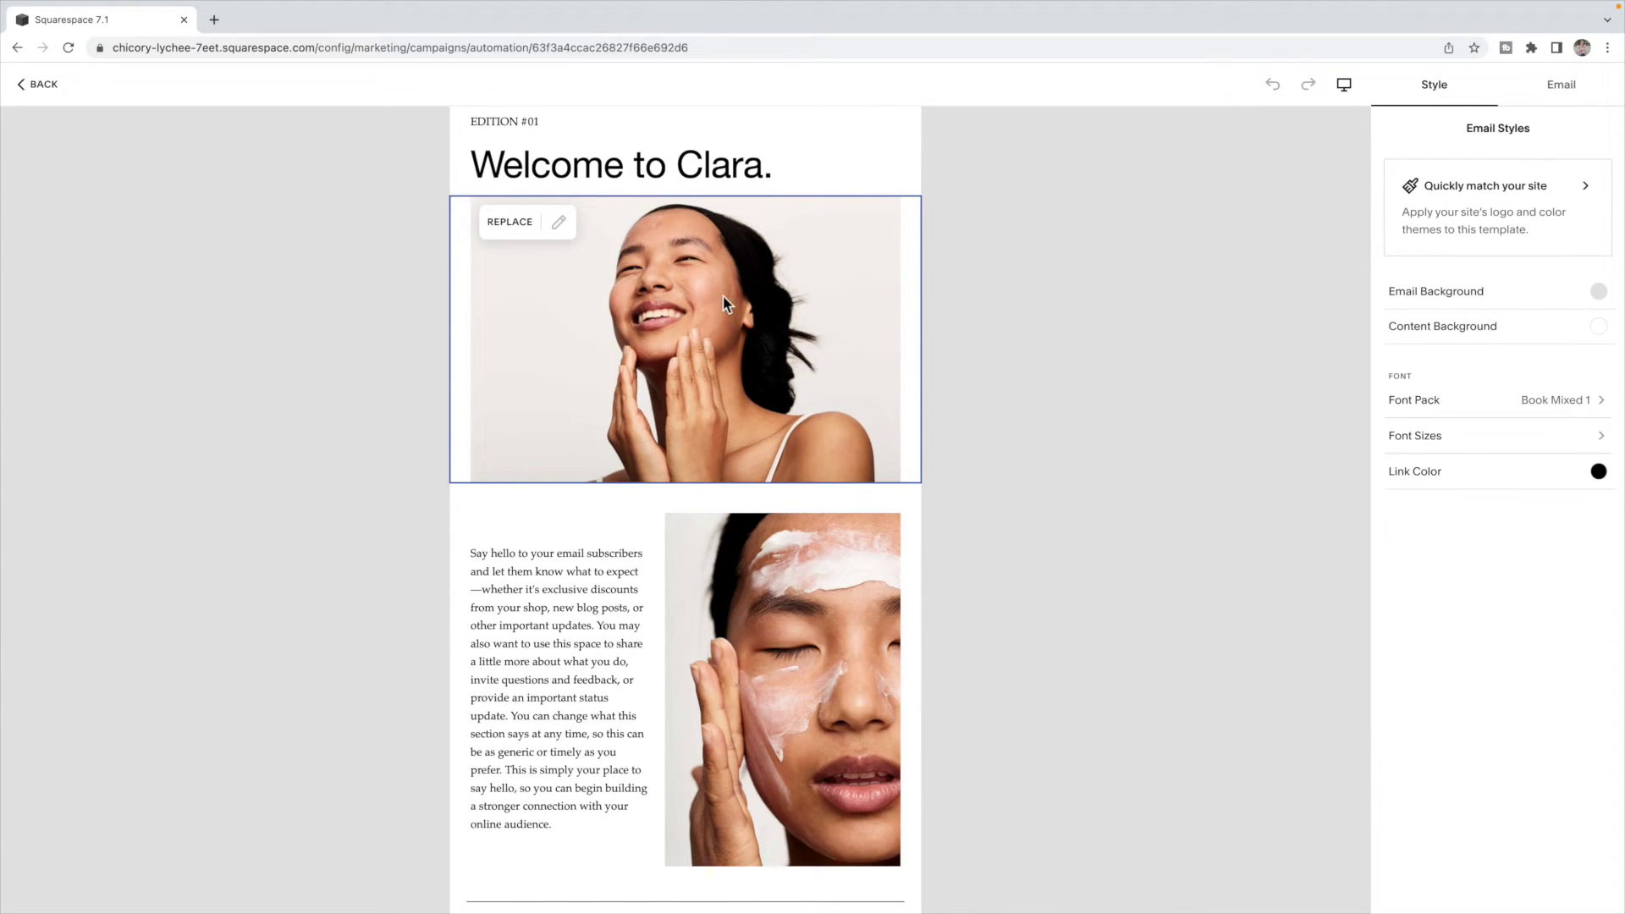
scroll(725, 303, "down", 1)
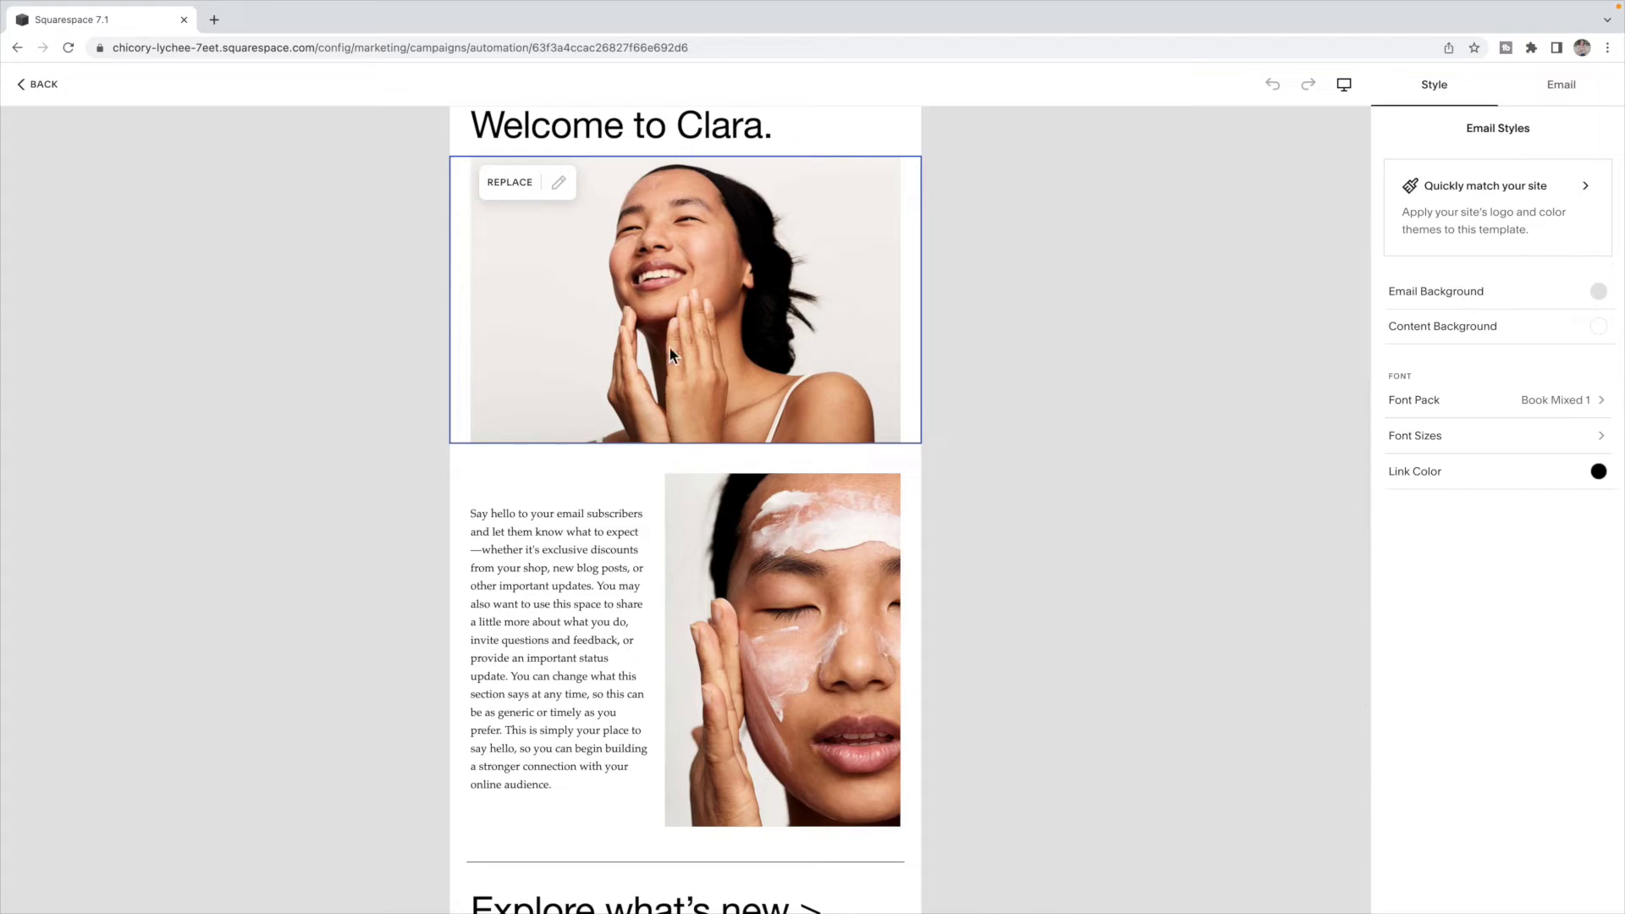
left_click(540, 586)
scroll(556, 590, "up", 3)
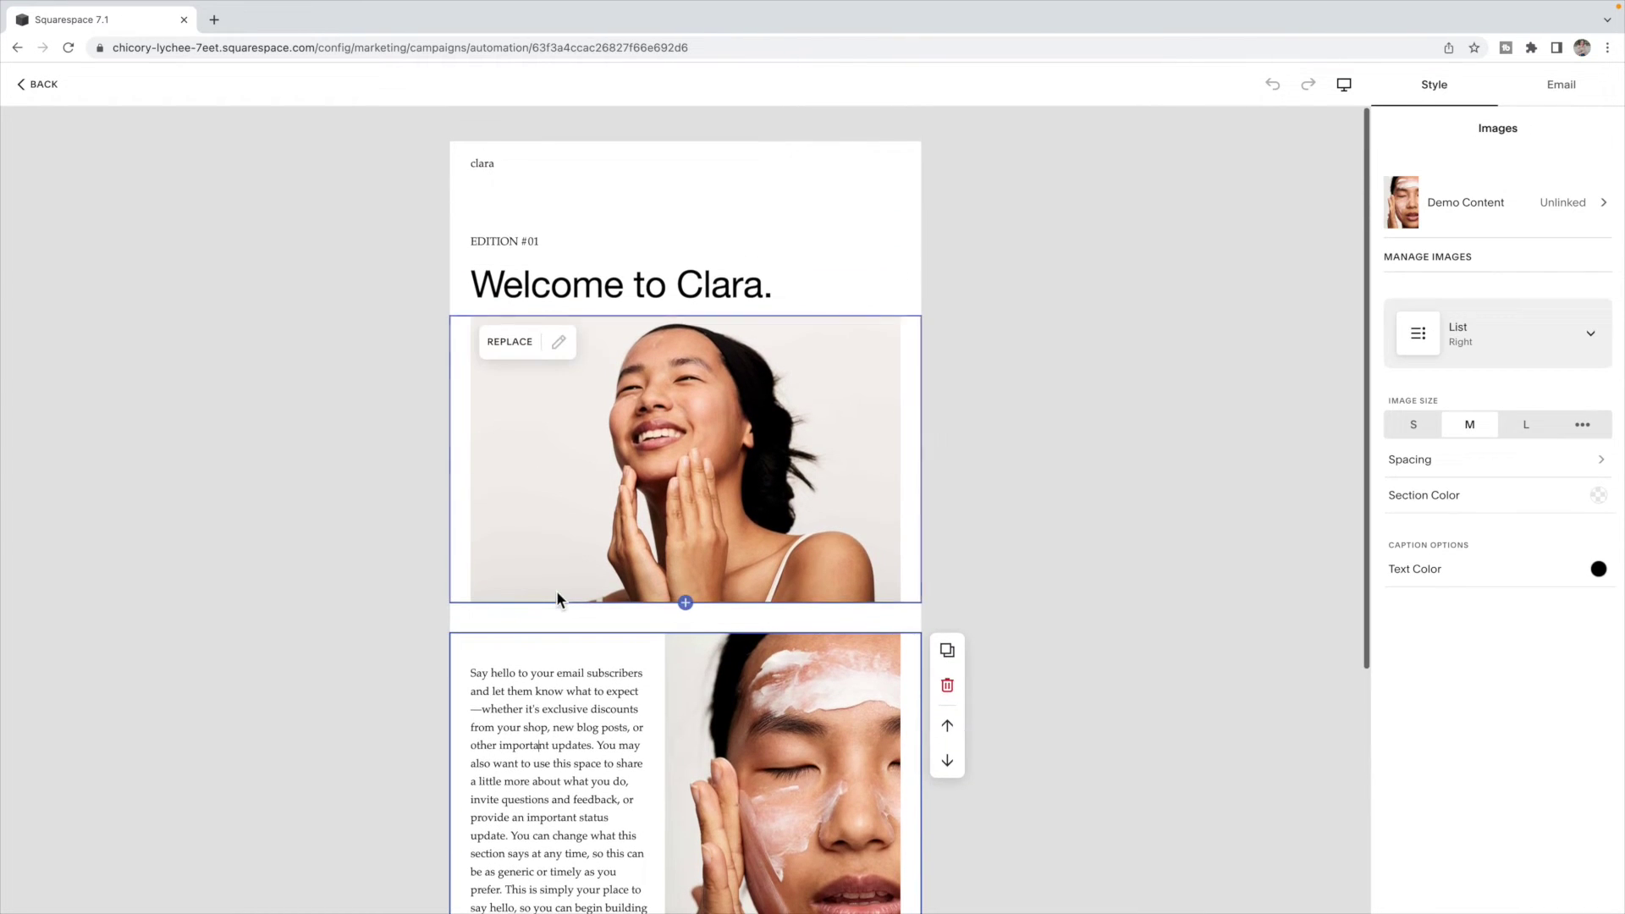
left_click(1562, 84)
scroll(846, 446, "down", 2)
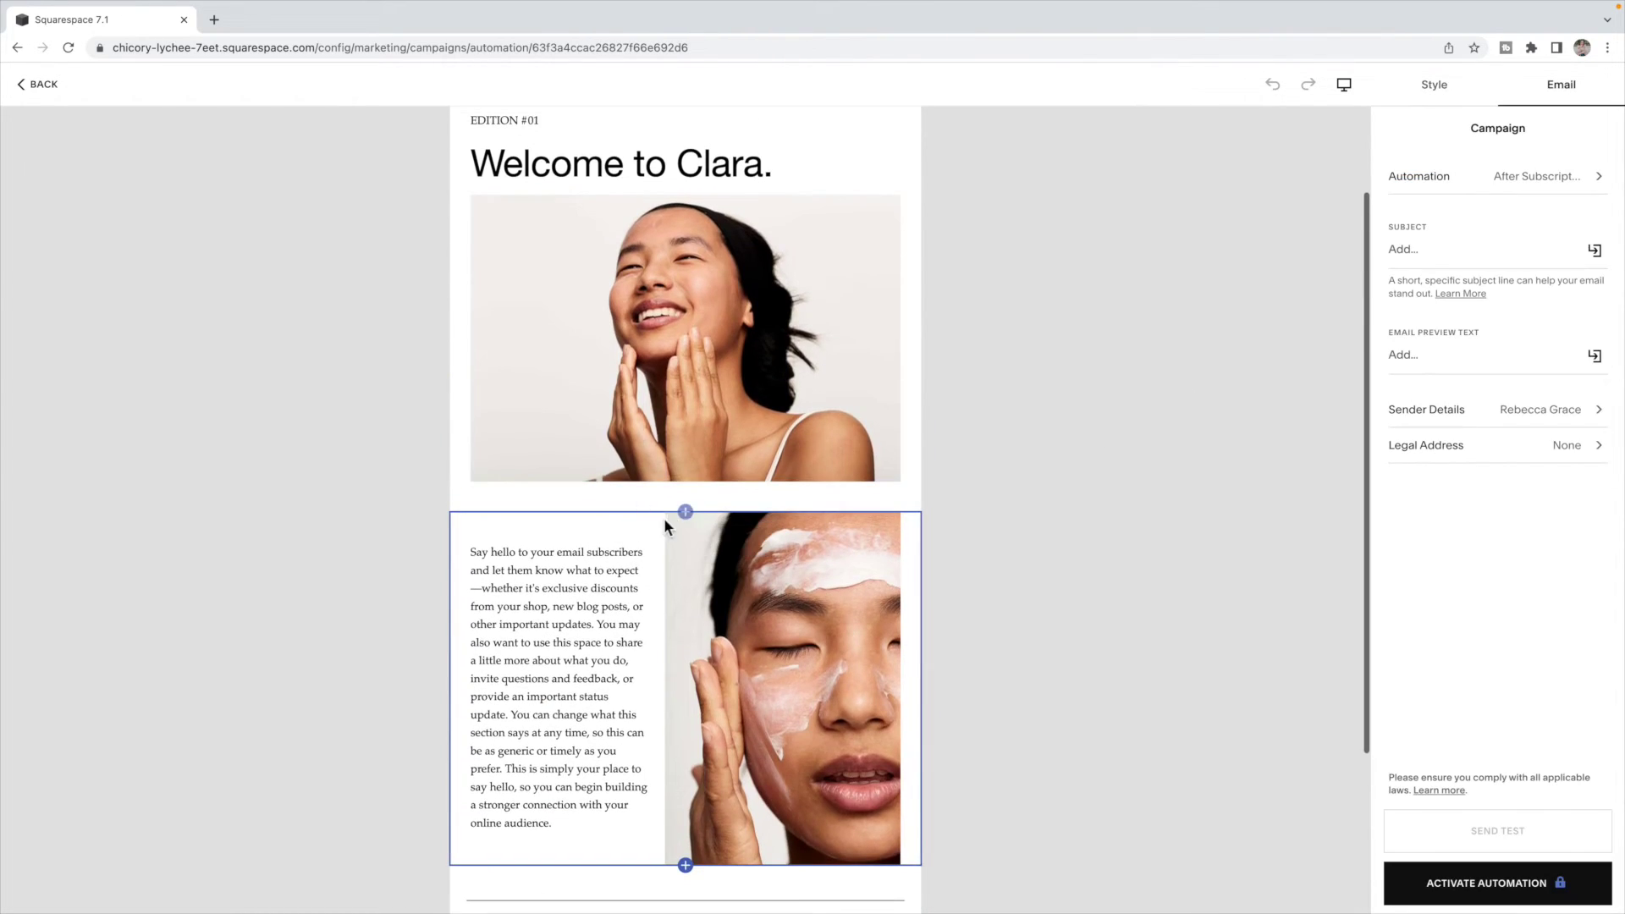
left_click(686, 512)
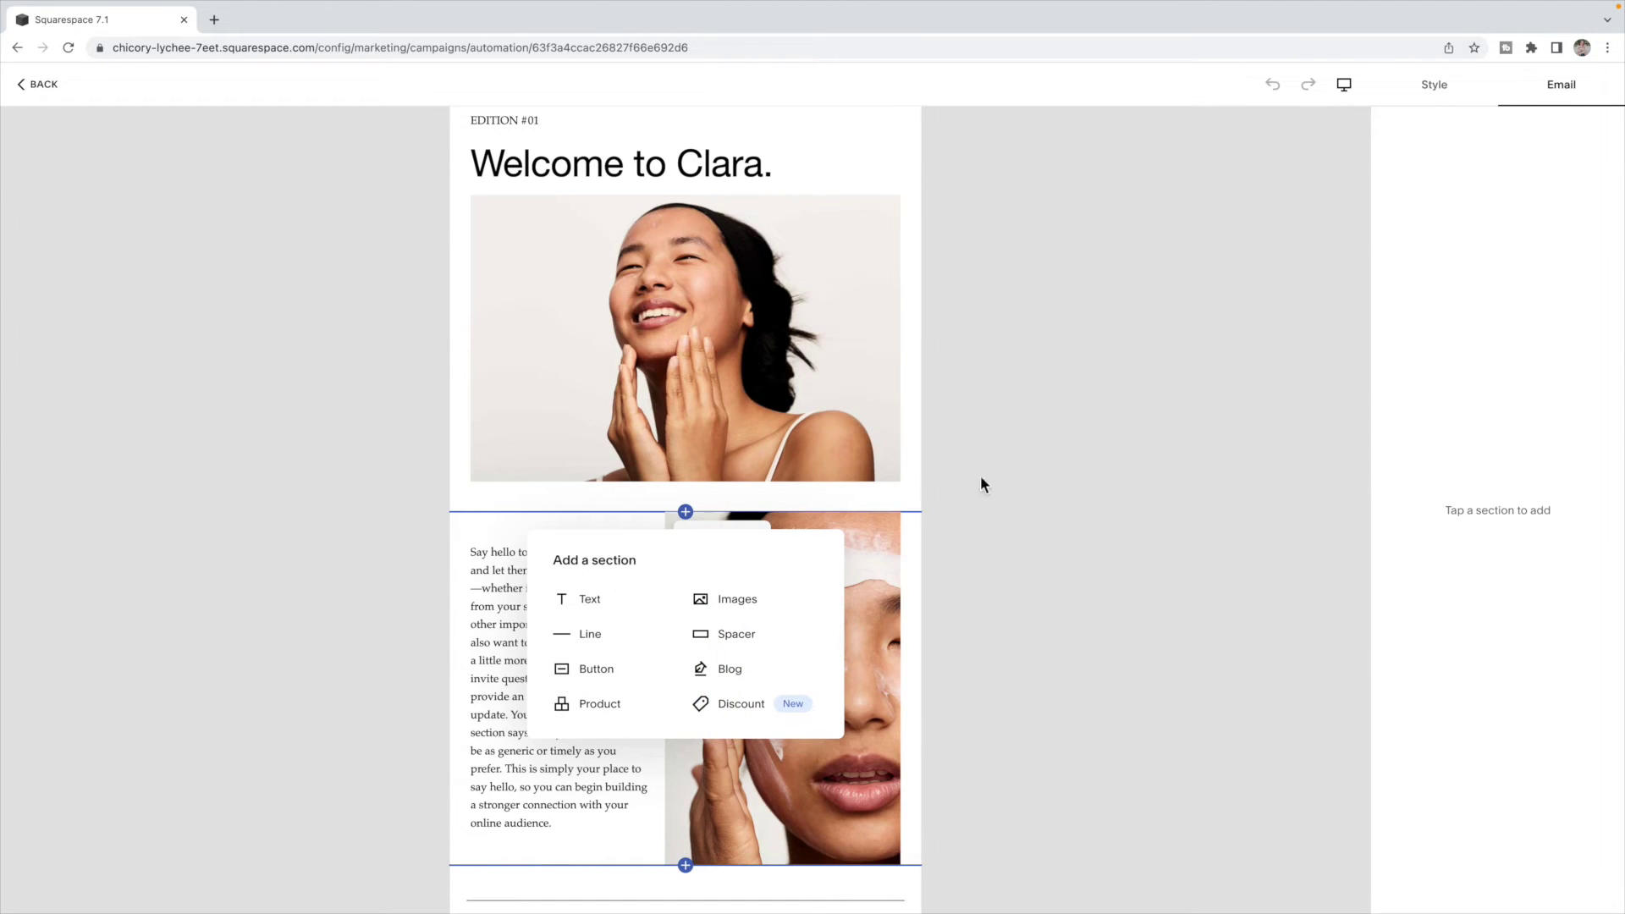
left_click(1015, 476)
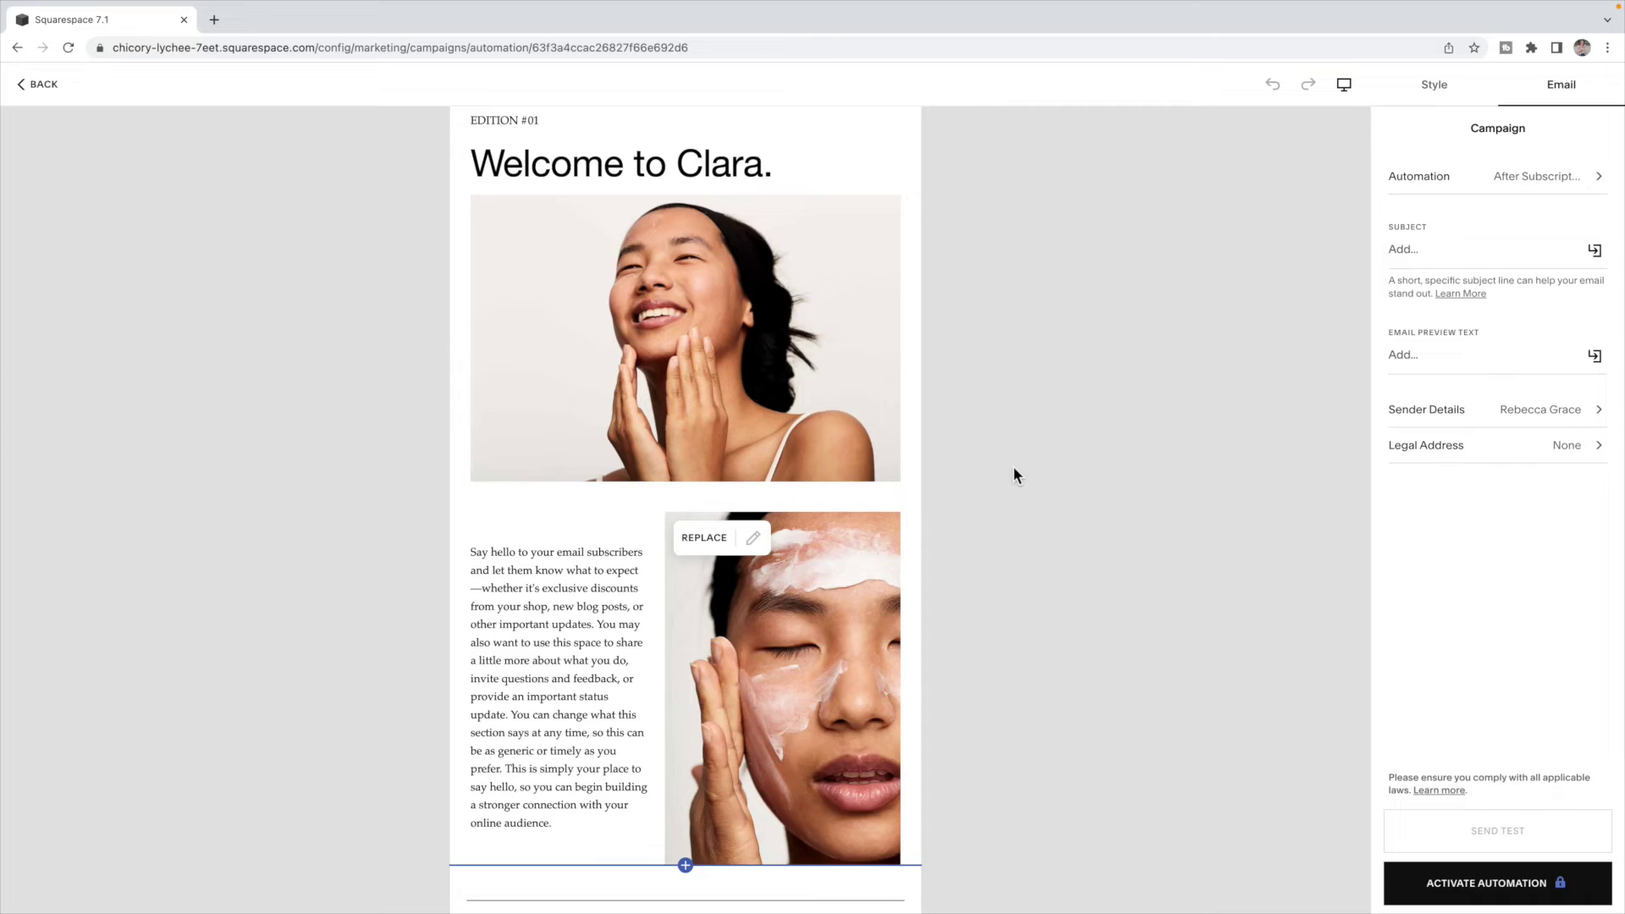
left_click(1433, 84)
left_click(1589, 88)
- Set the automation trigger's mailing list to Squarespace Tips and Tricks
left_click(1506, 181)
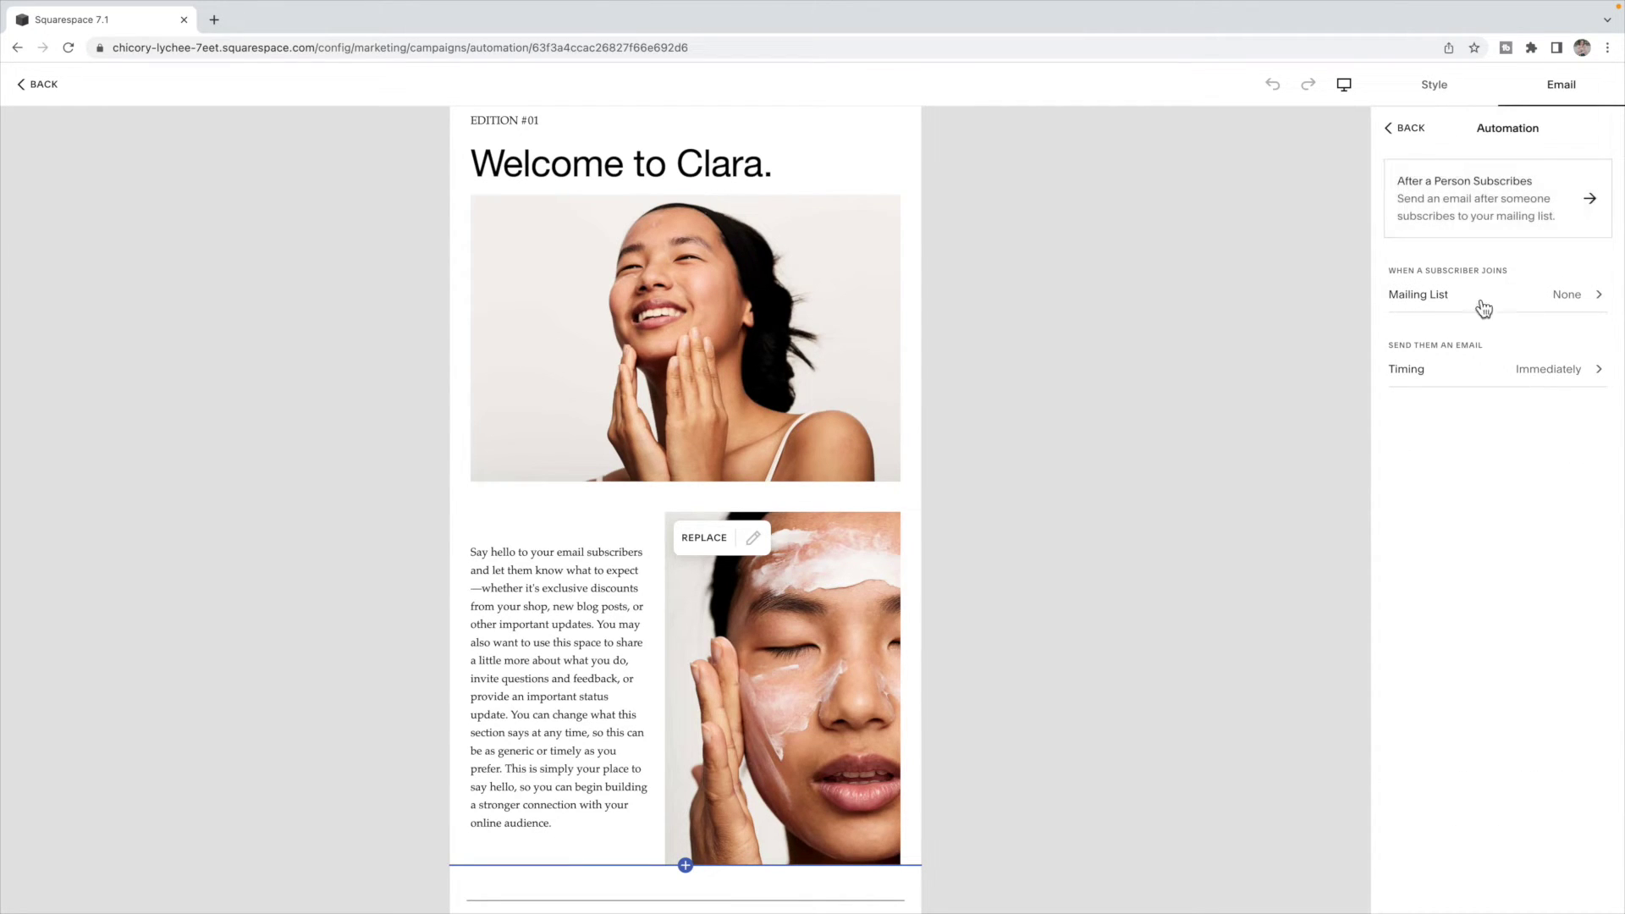
left_click(1578, 301)
left_click(1517, 188)
left_click(1408, 129)
left_click(1406, 128)
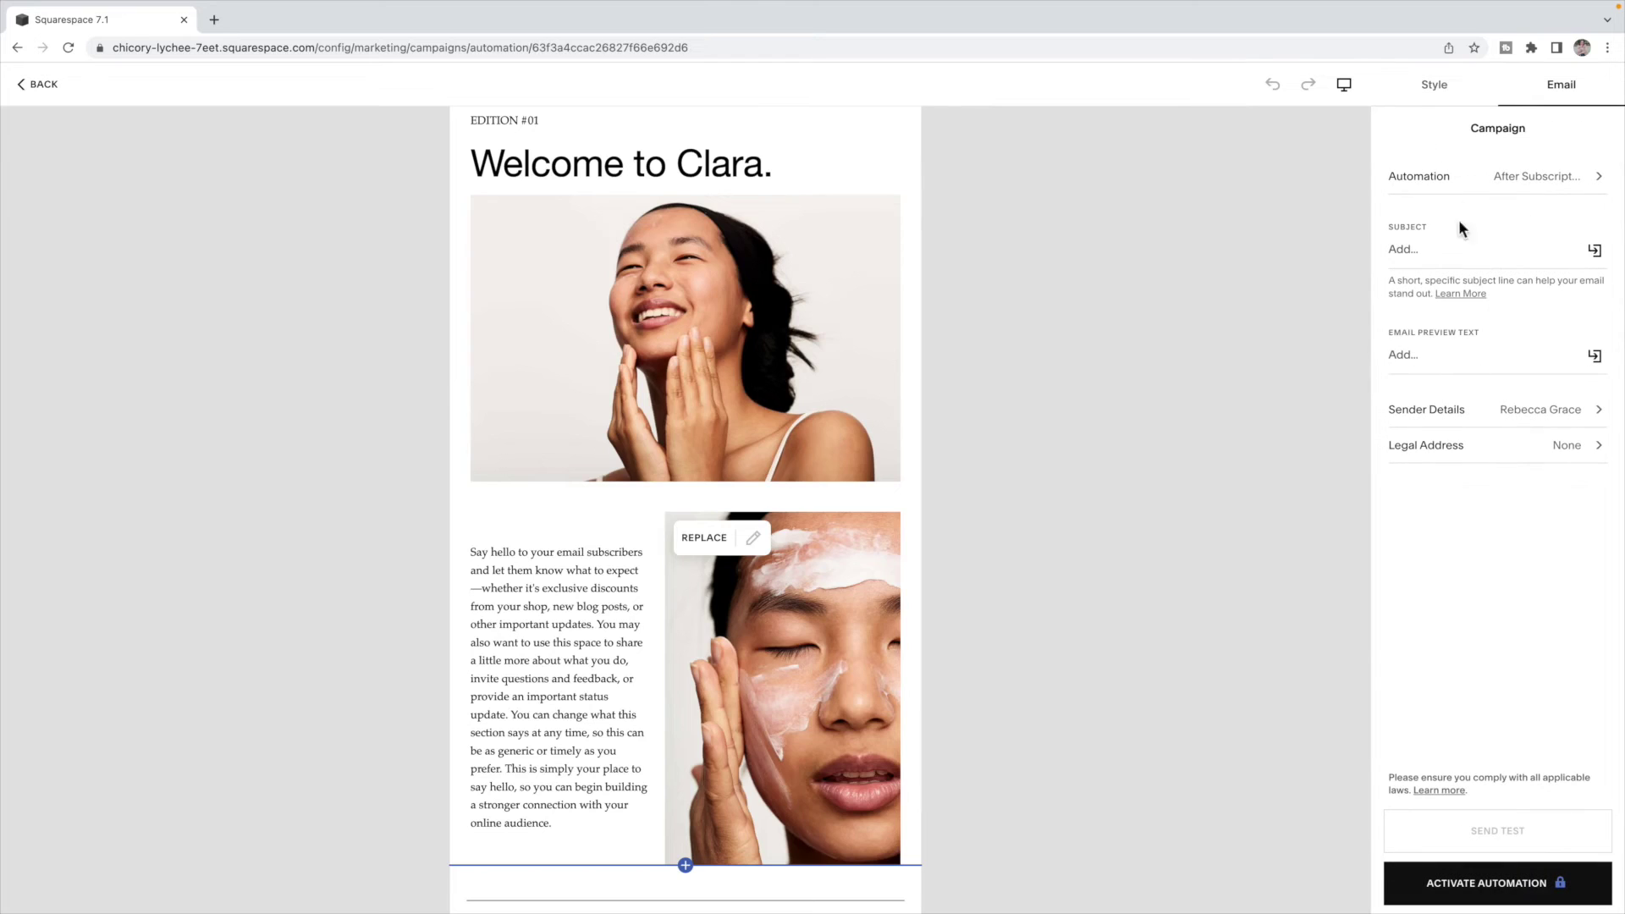
- Enter 'Welcome' as the subject, skip the legal address, and exit to Email Campaigns
left_click(1443, 254)
type("Welcome")
left_click(1530, 461)
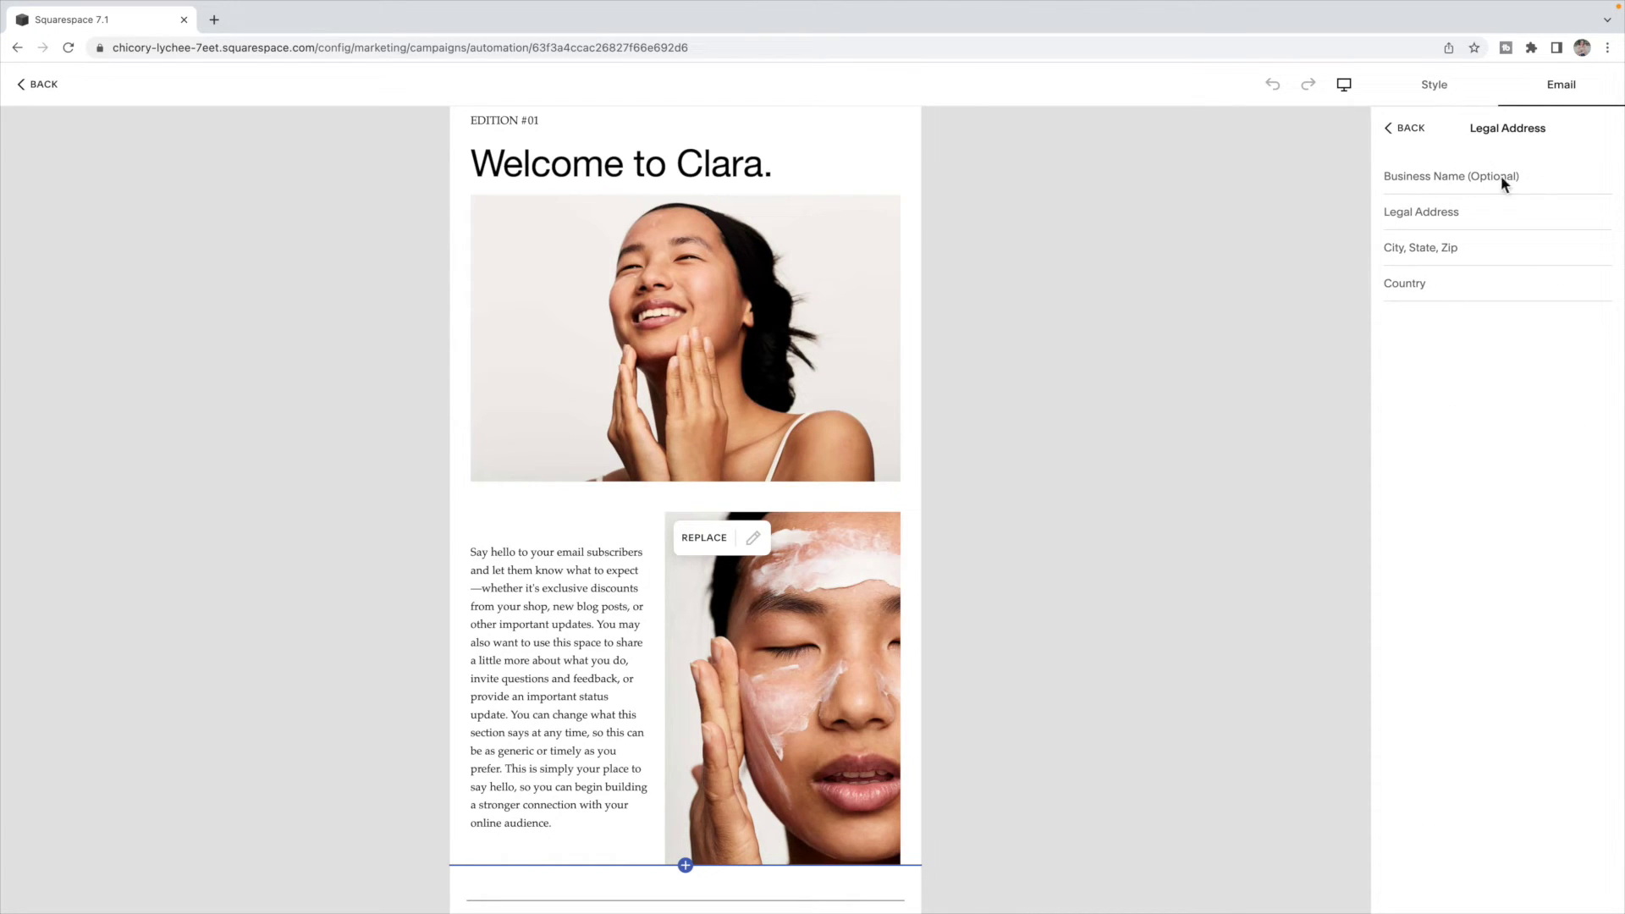
left_click(1412, 128)
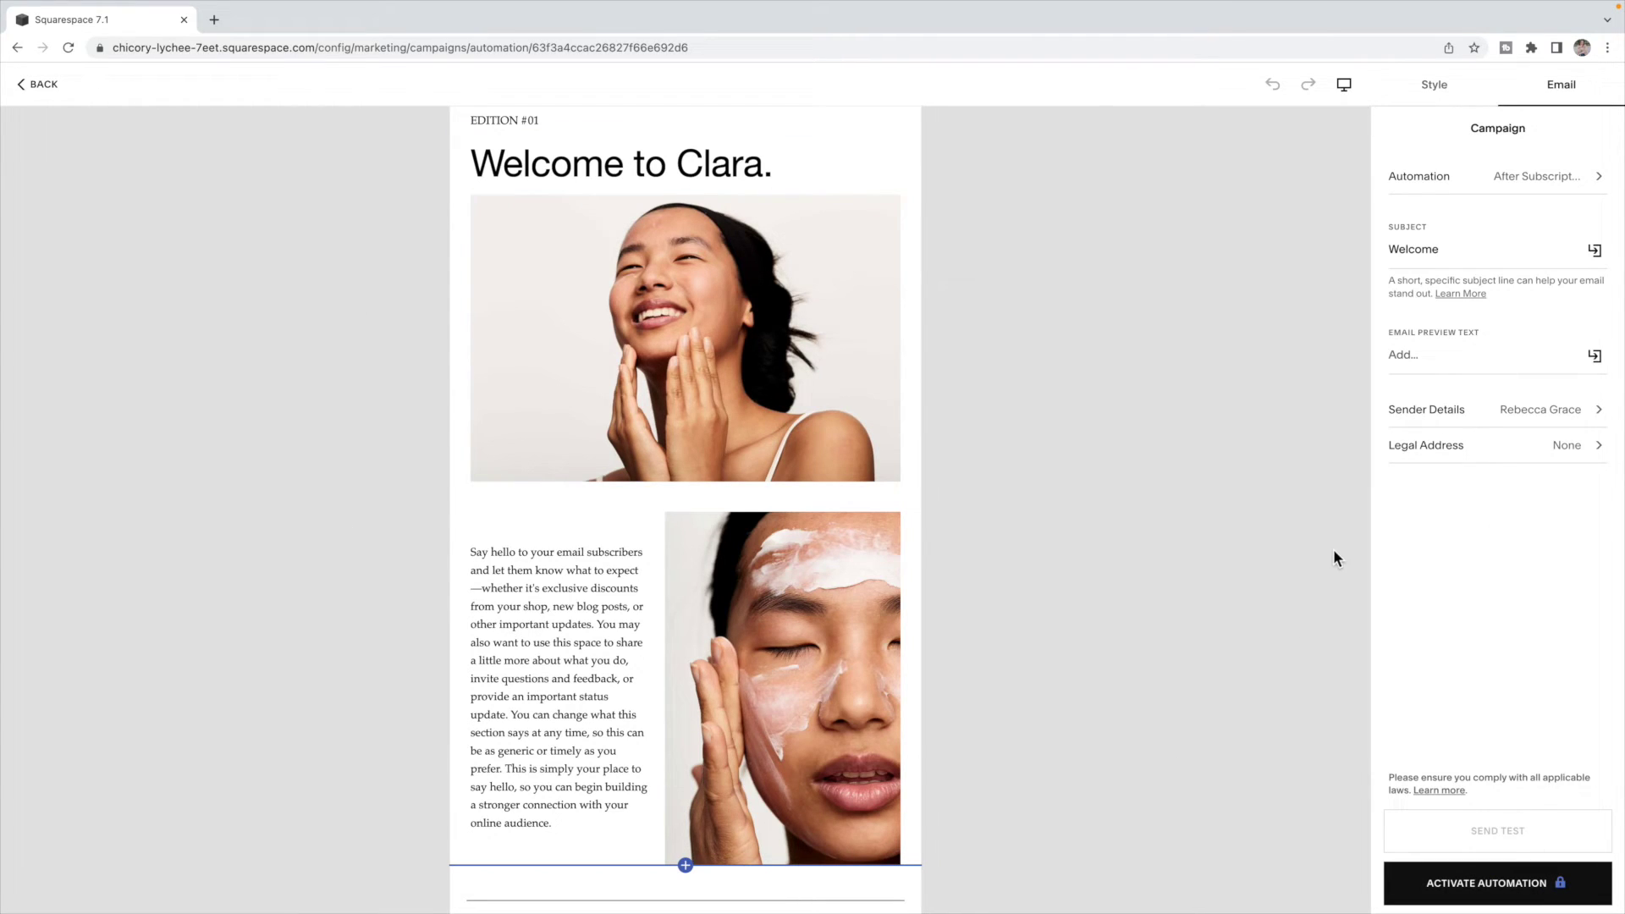
left_click(46, 87)
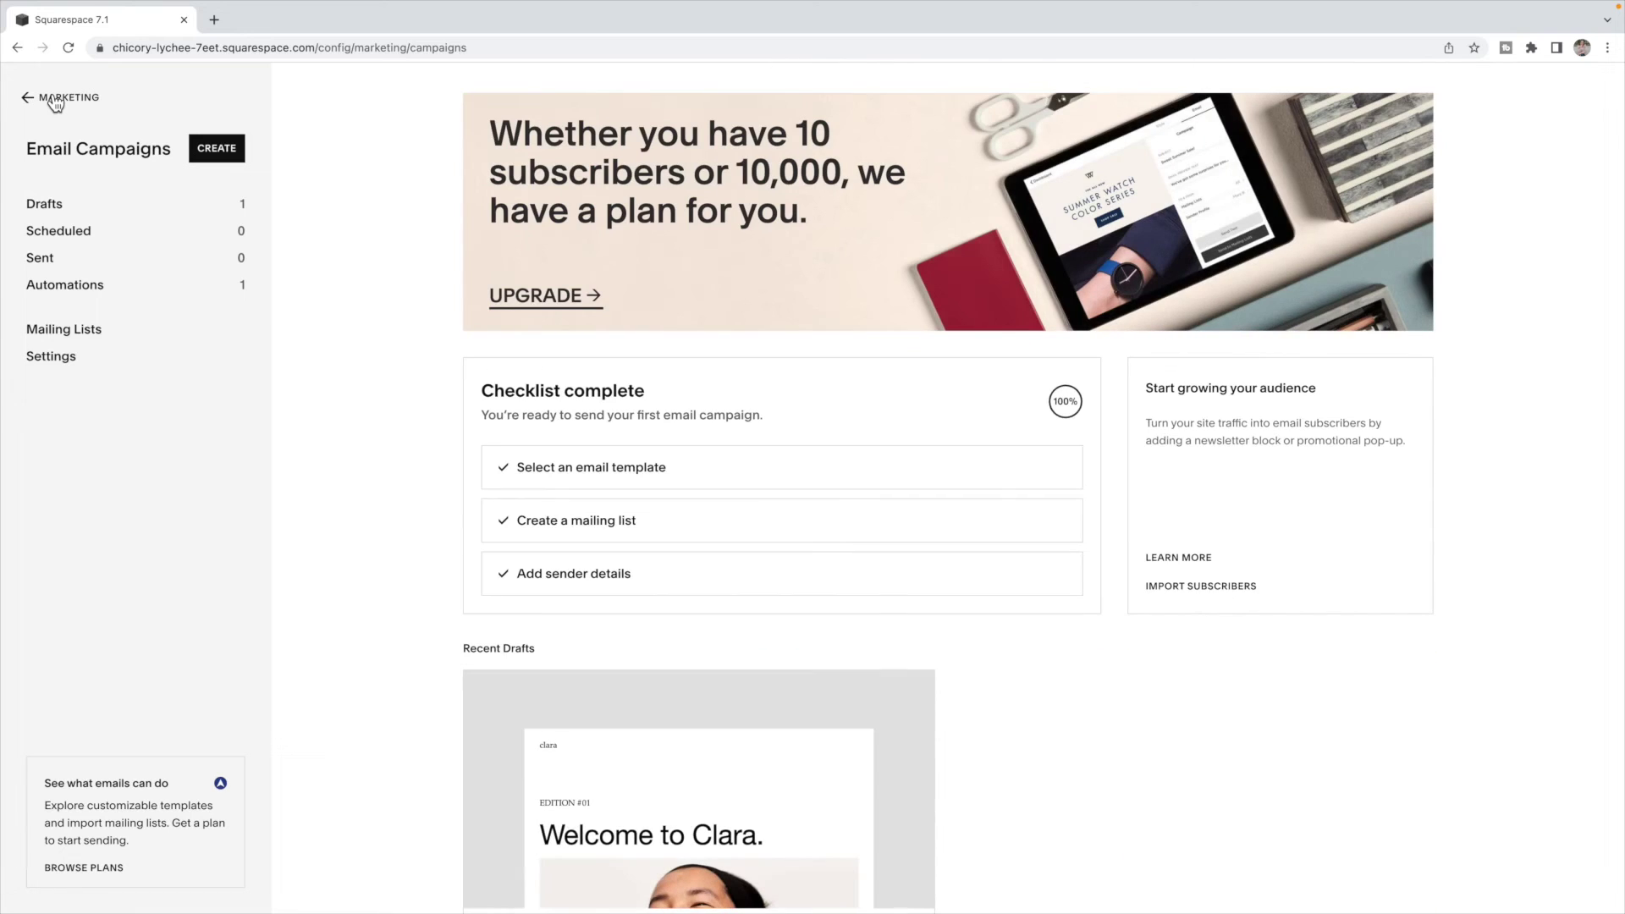
- Review the paused After a Person Subscribes automation, then return to the main dashboard
left_click(92, 291)
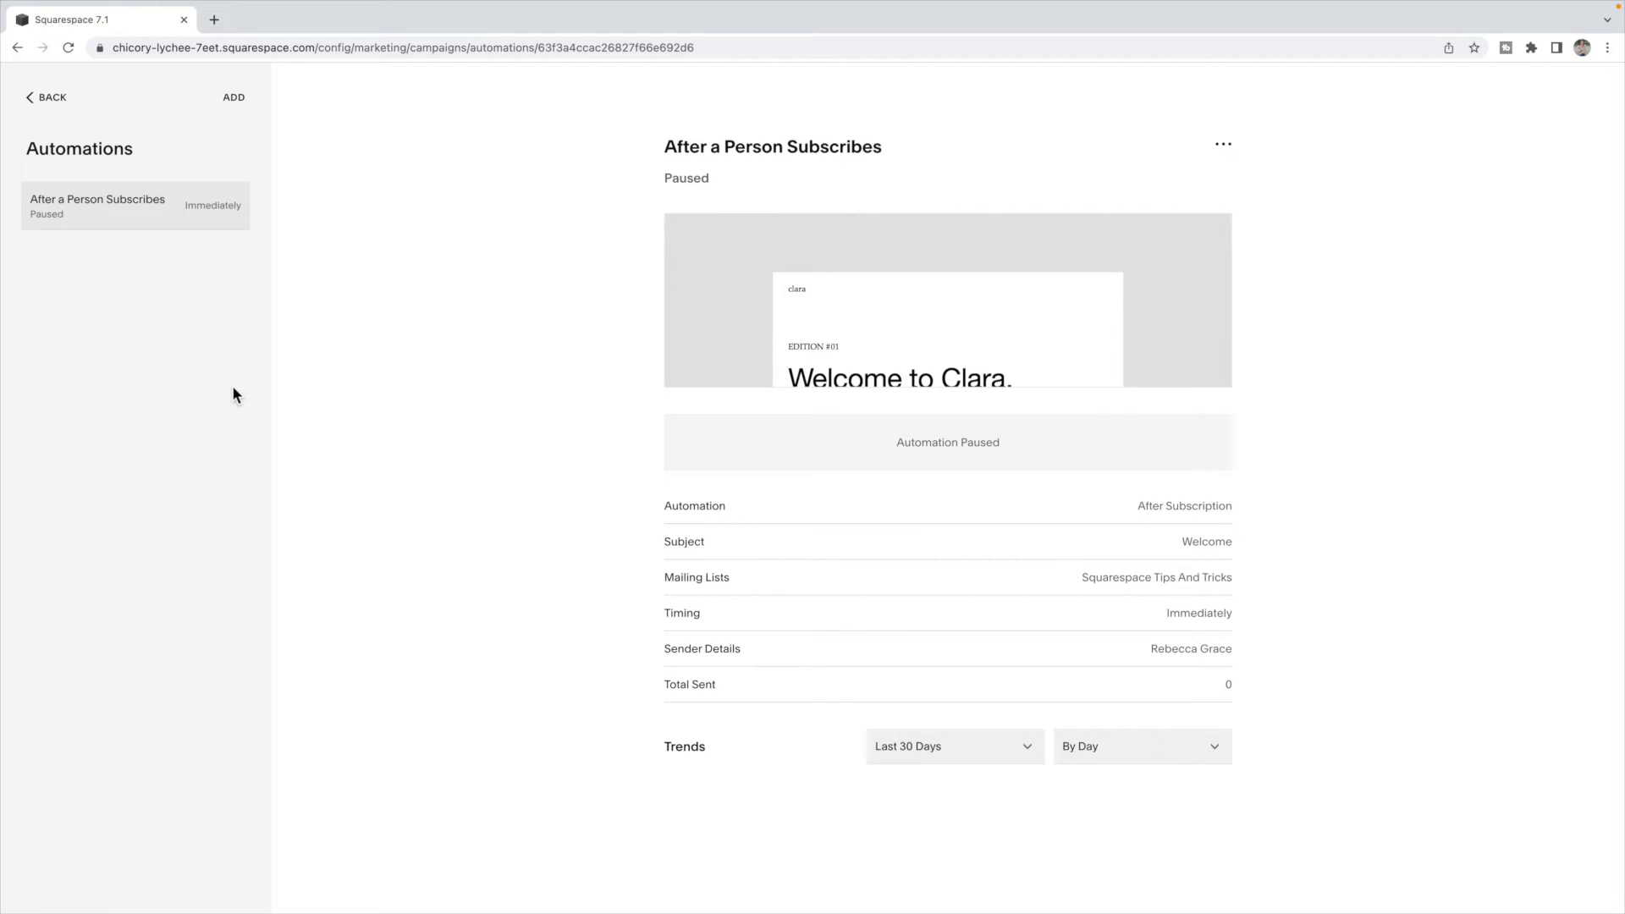
left_click(52, 99)
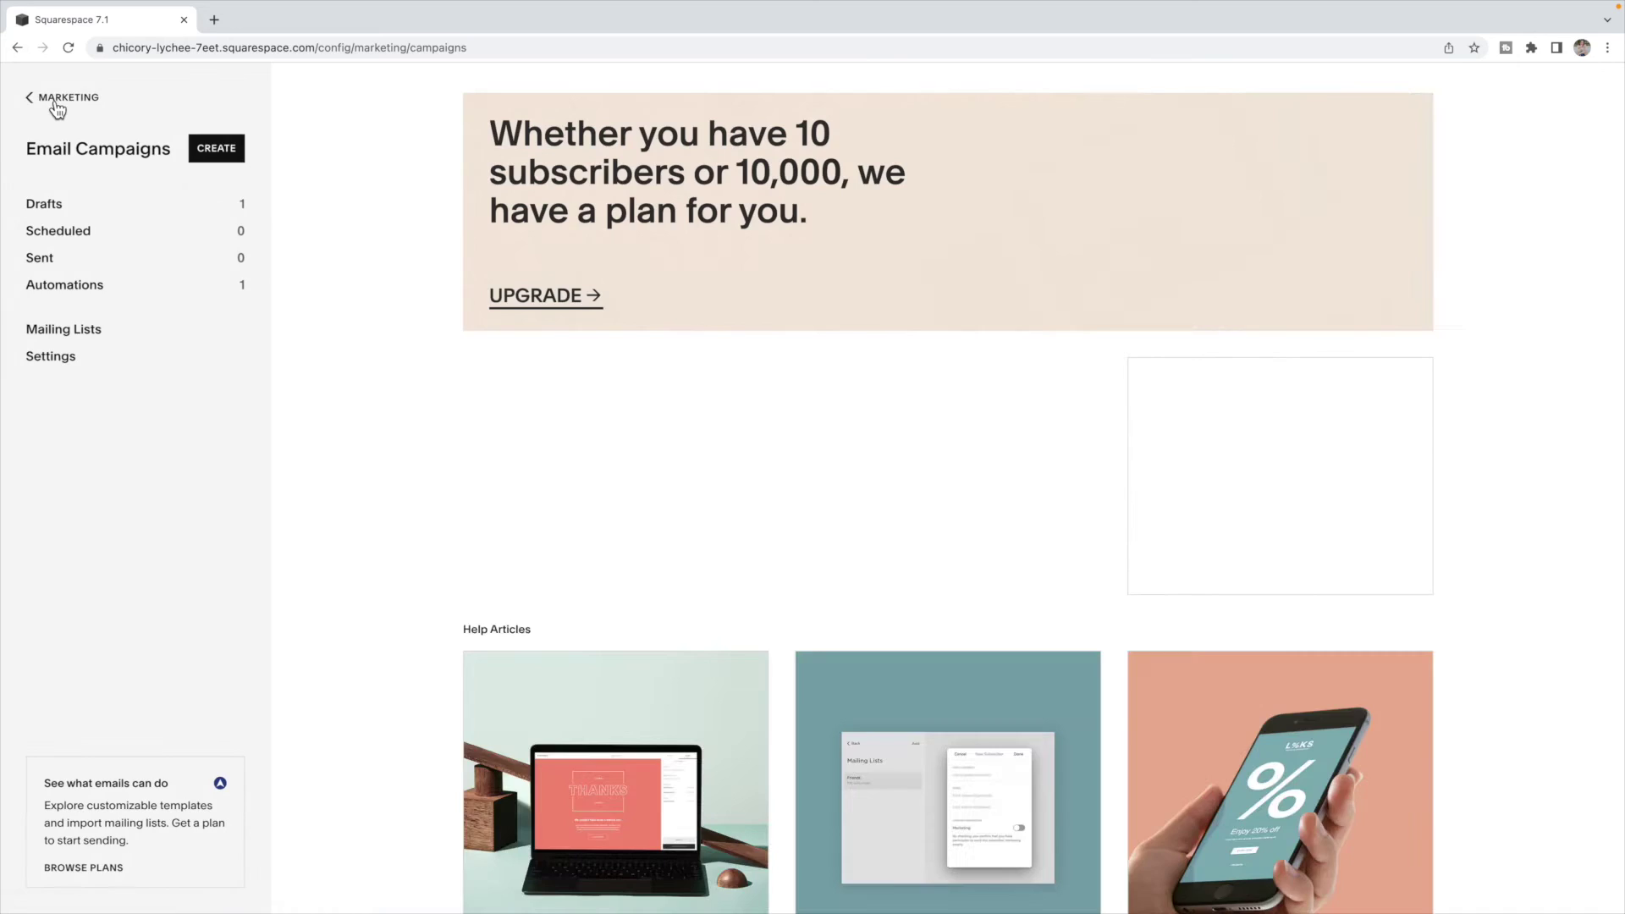
left_click(54, 100)
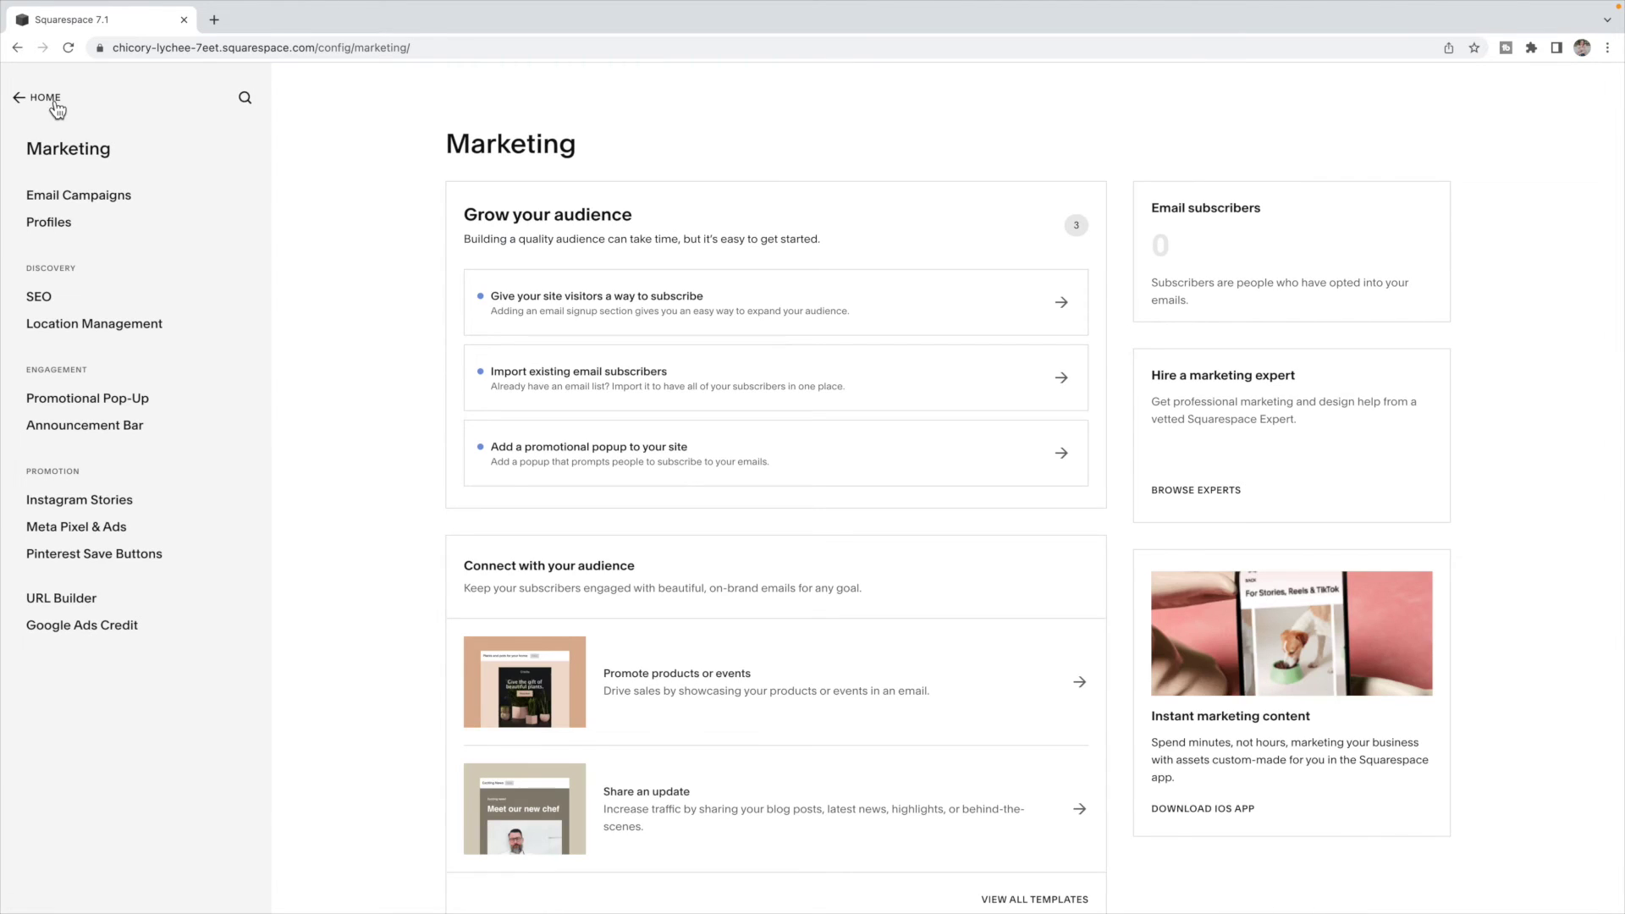
left_click(50, 98)
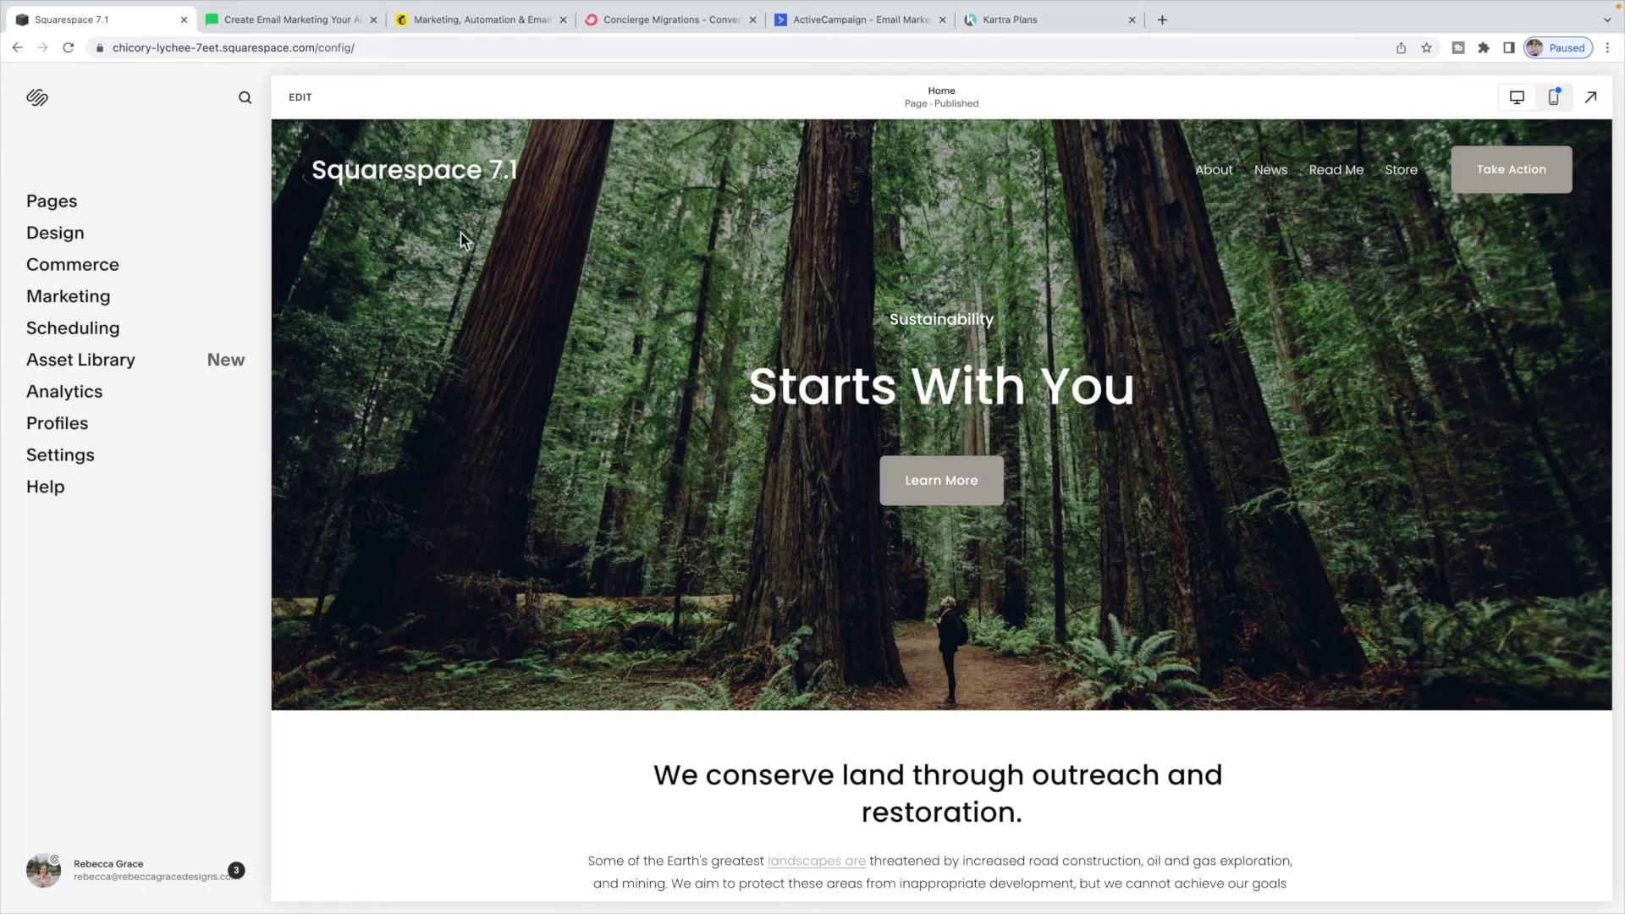
- Switch to the MailerLite browser tab
left_click(296, 22)
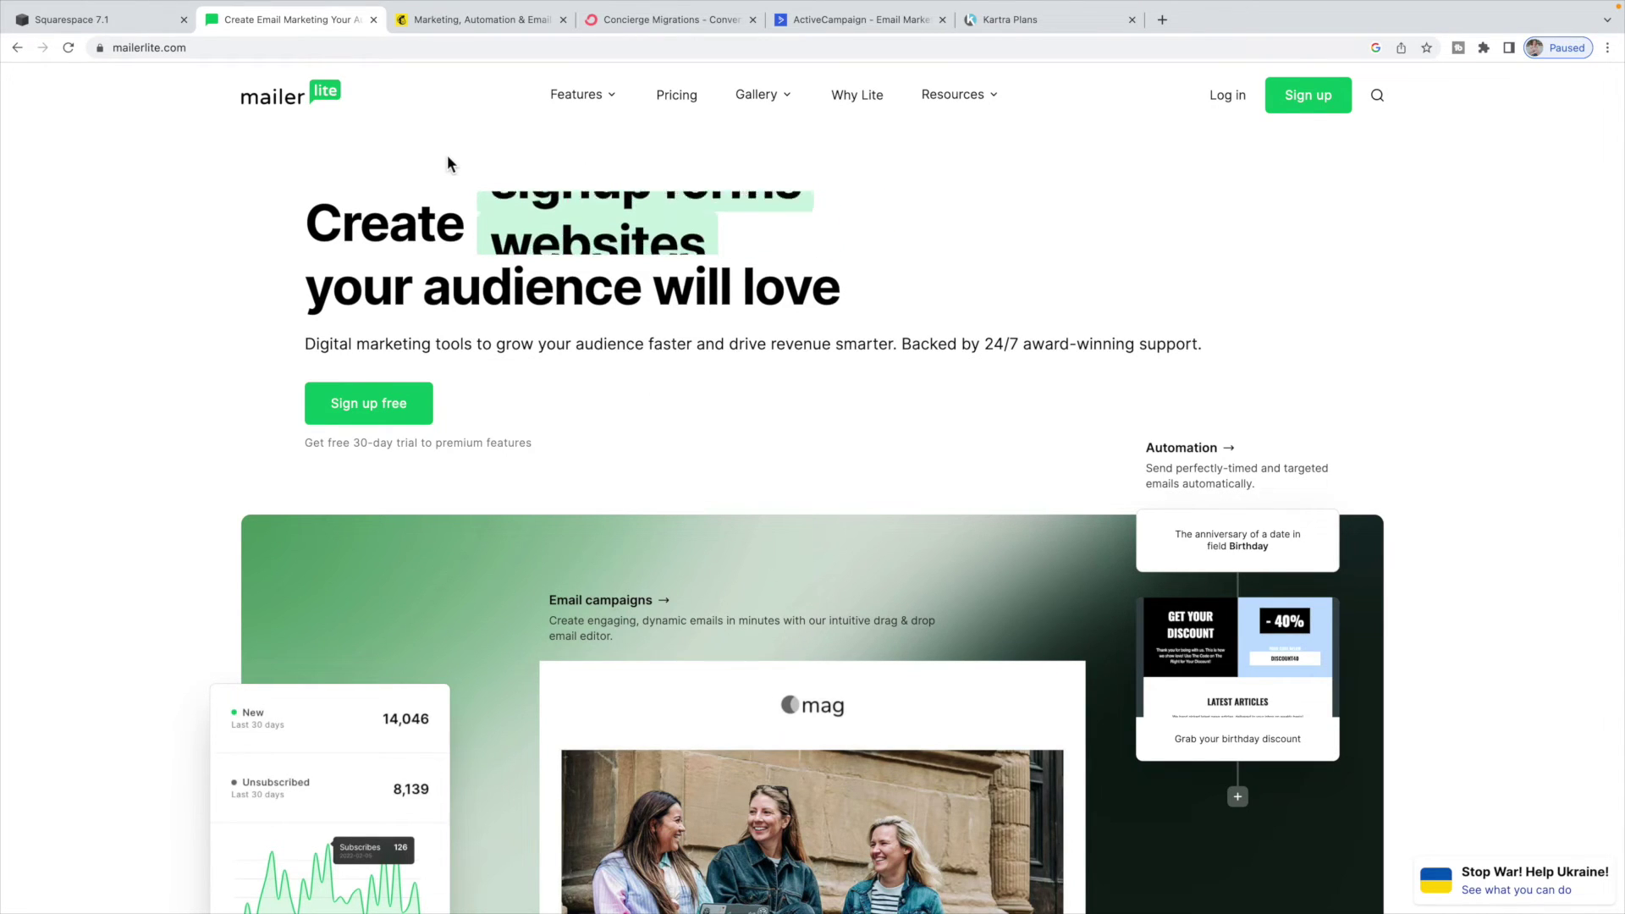
- Browse the Mailchimp, ConvertKit, ActiveCampaign, Kartra and MailerLite tabs, then return to Squarespace
left_click(489, 19)
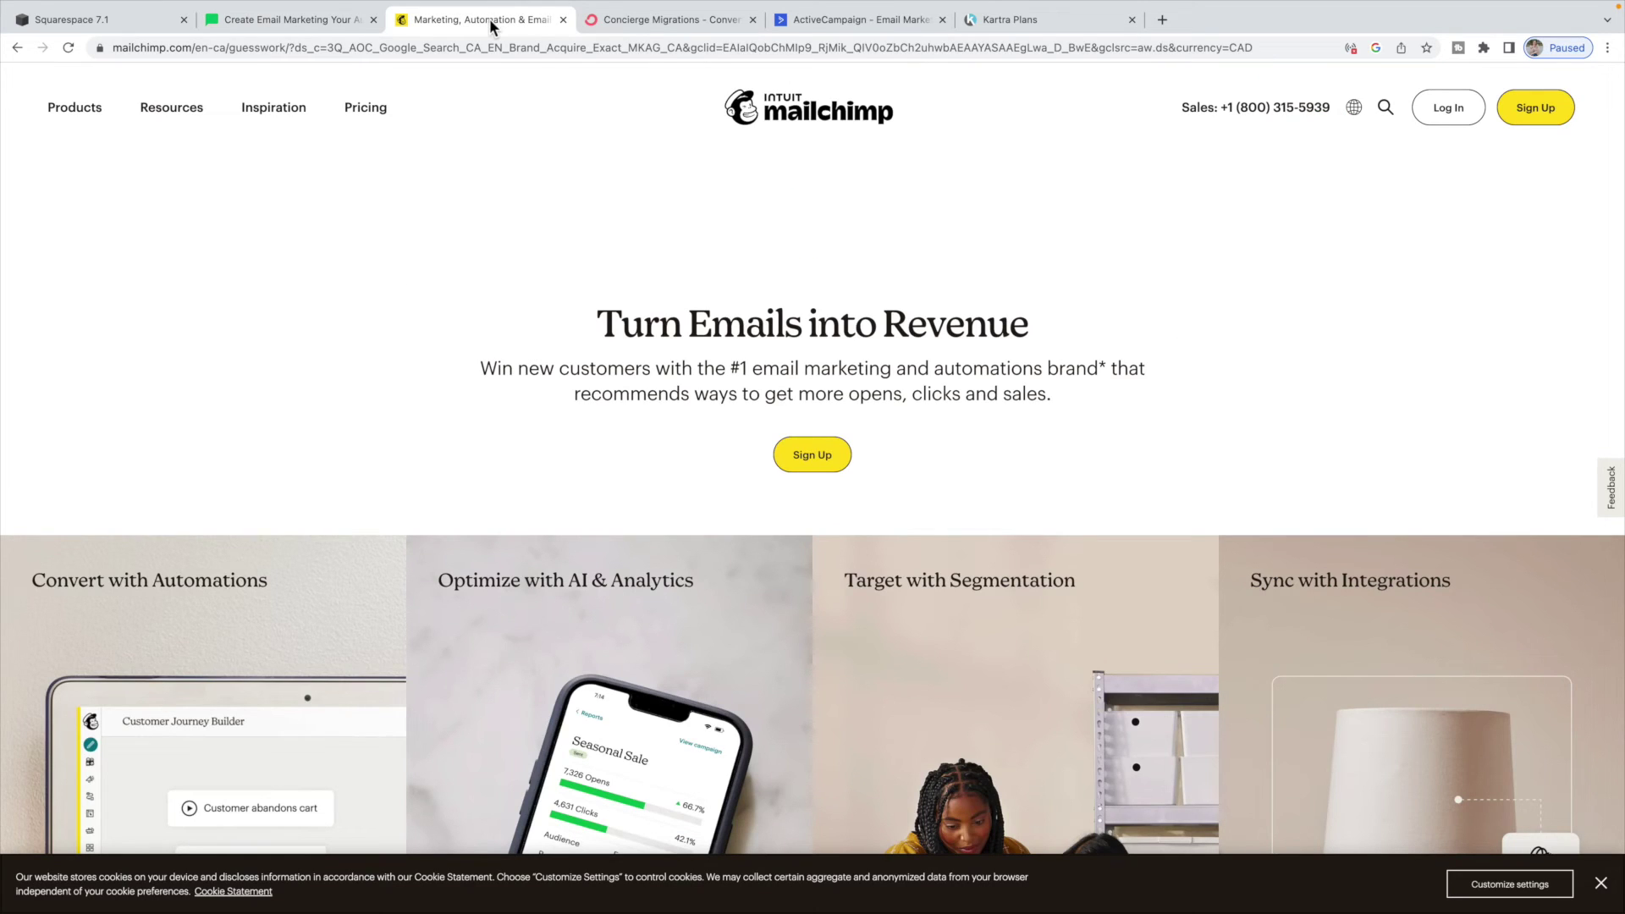
left_click(625, 20)
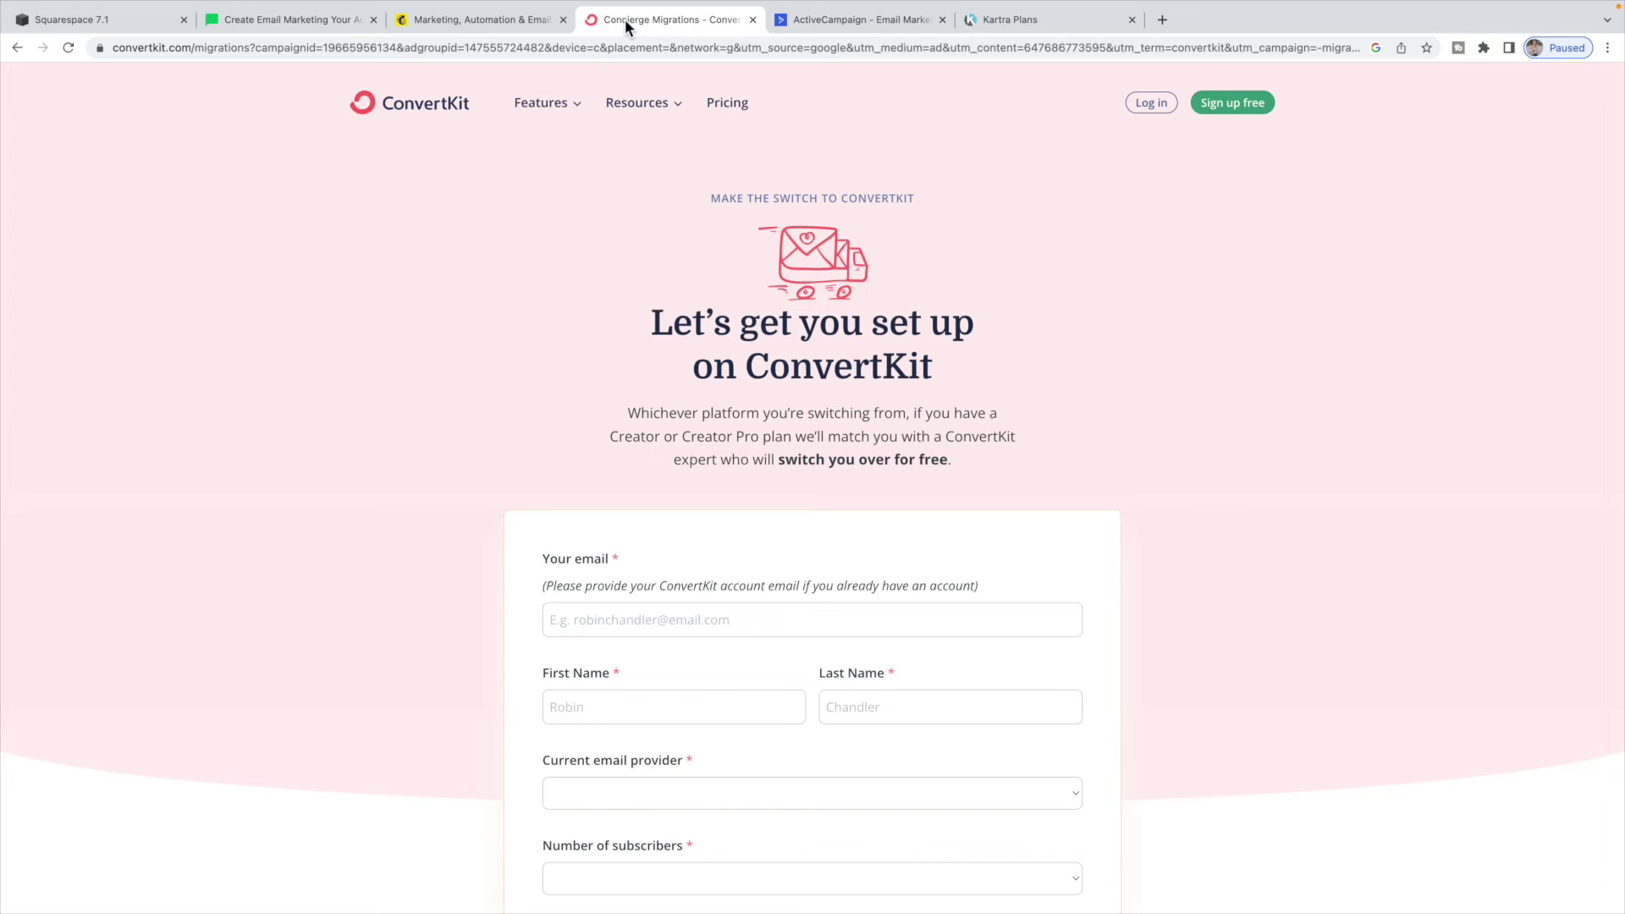
left_click(822, 18)
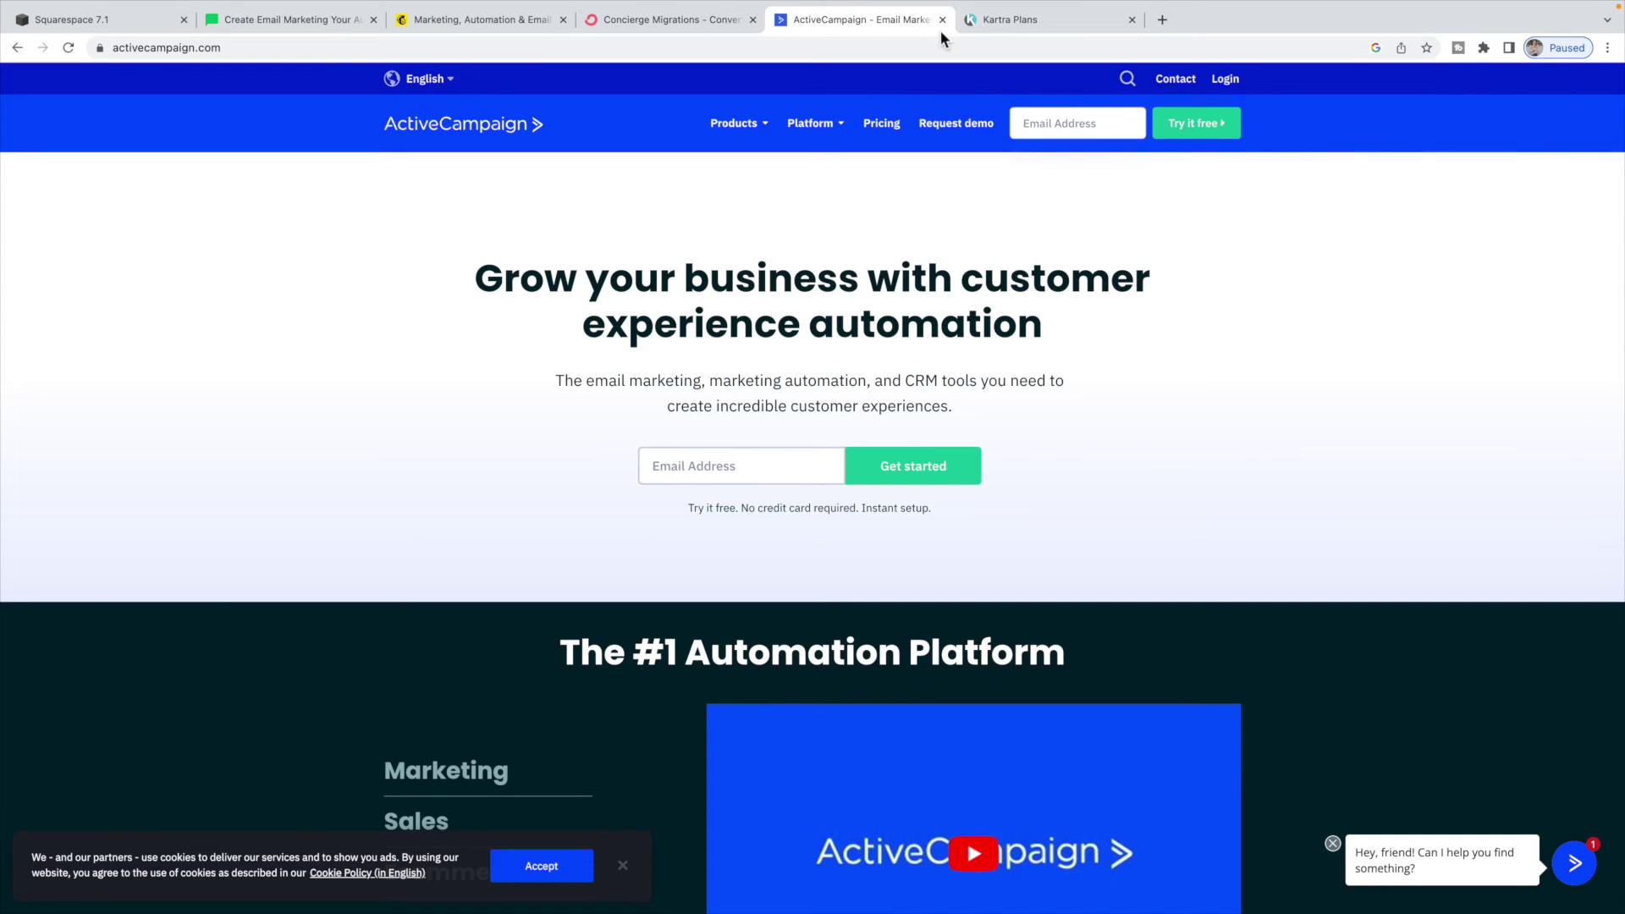
left_click(1005, 18)
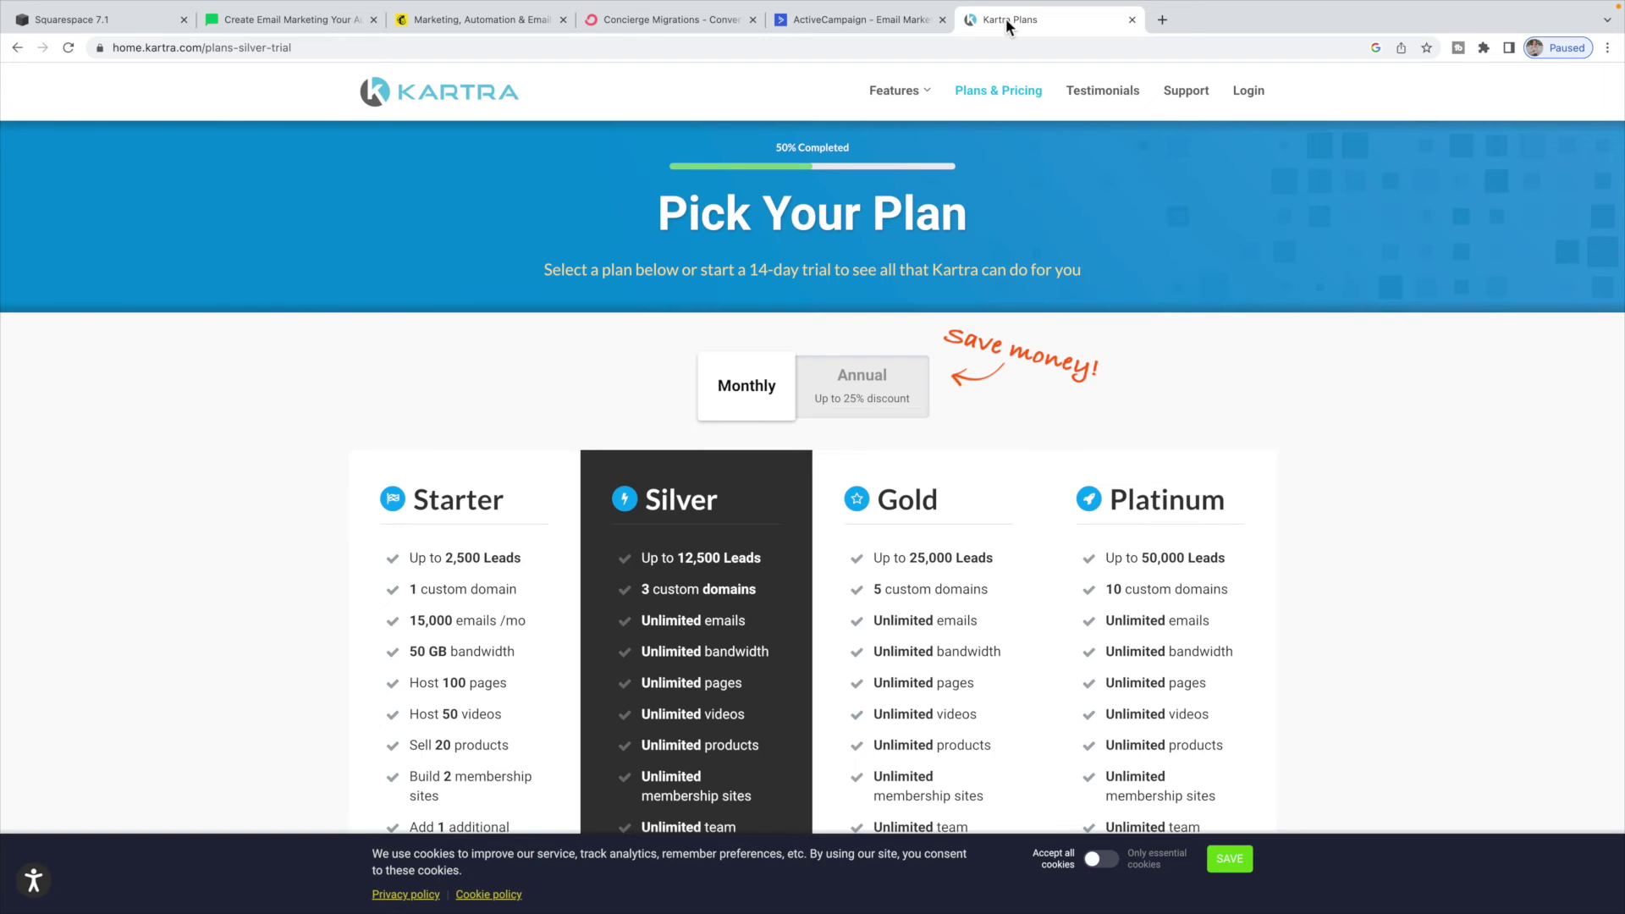
left_click(862, 20)
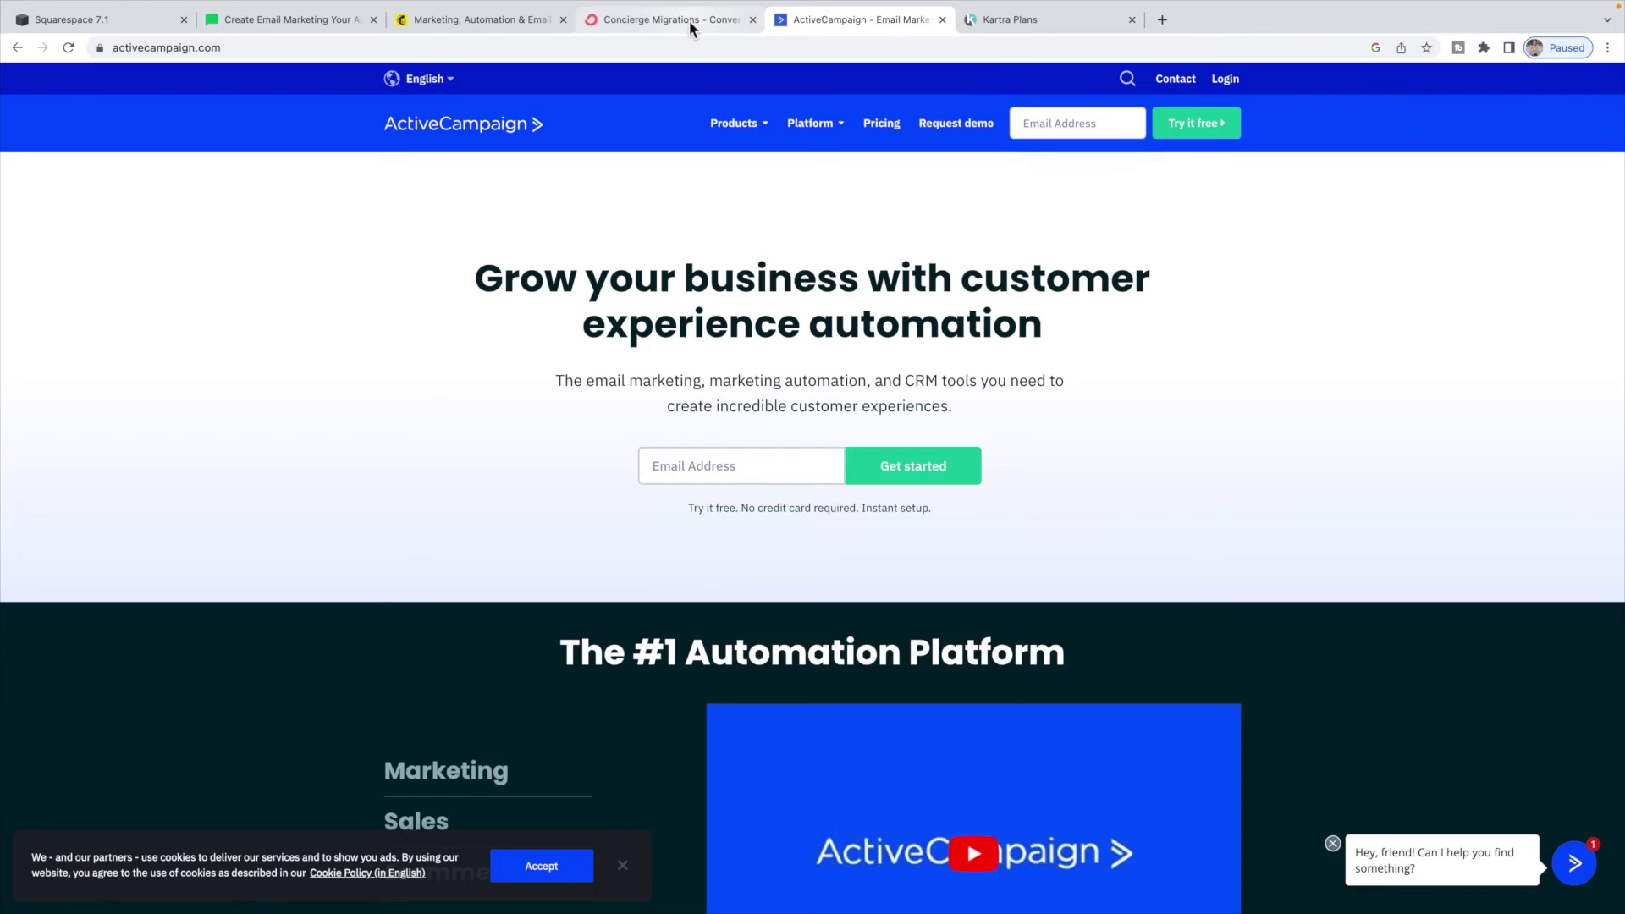
left_click(689, 21)
left_click(506, 18)
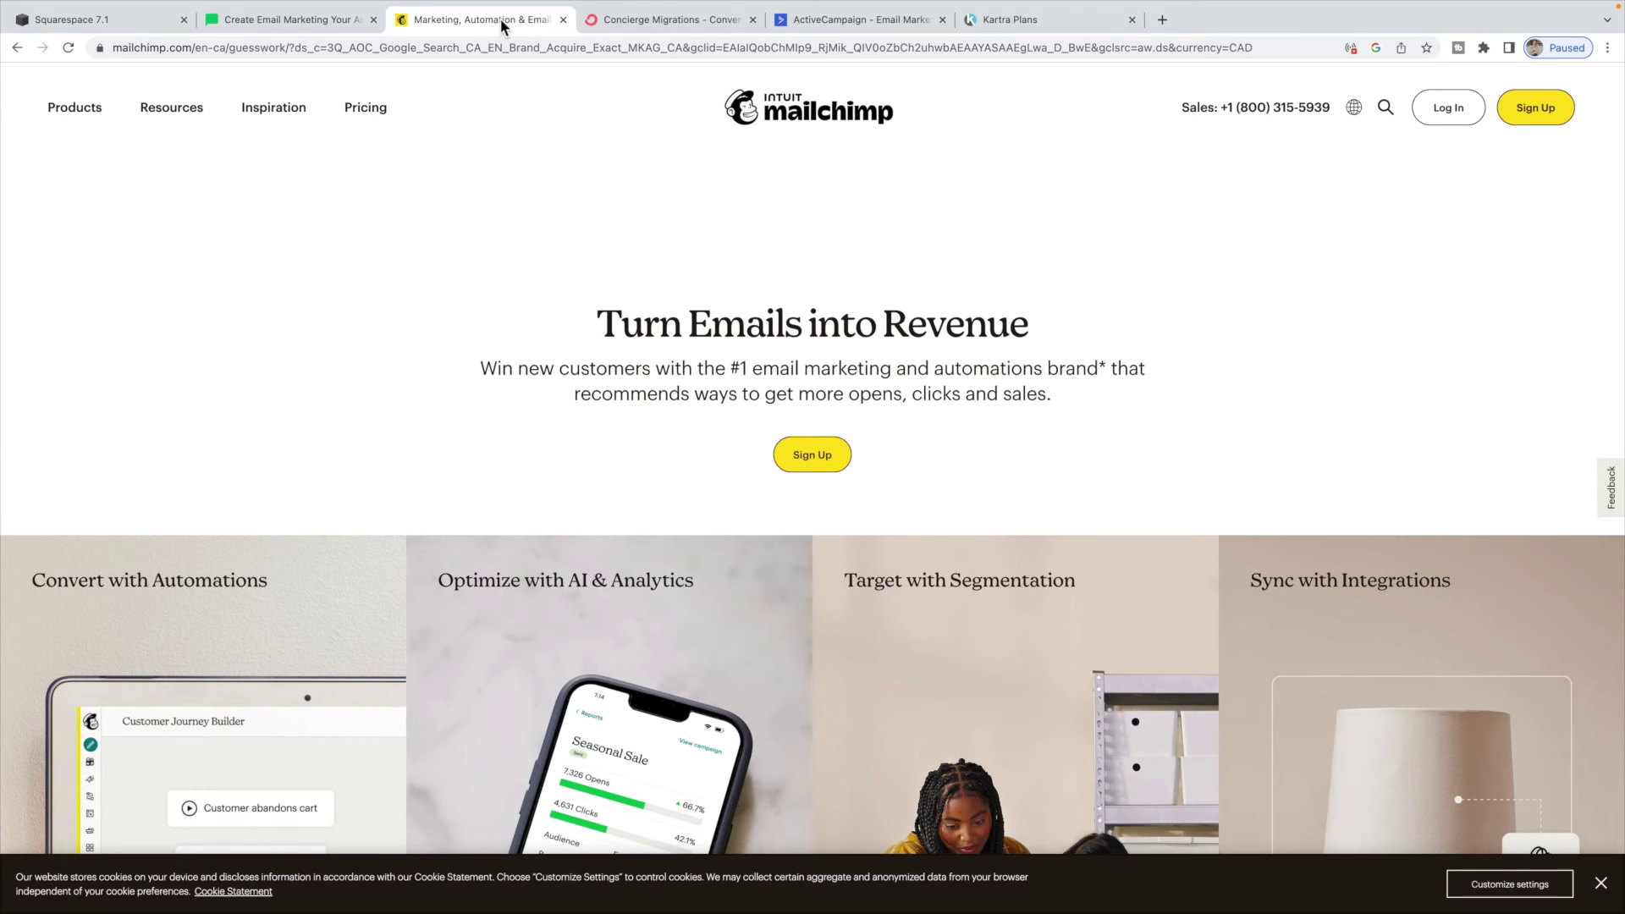
left_click(307, 19)
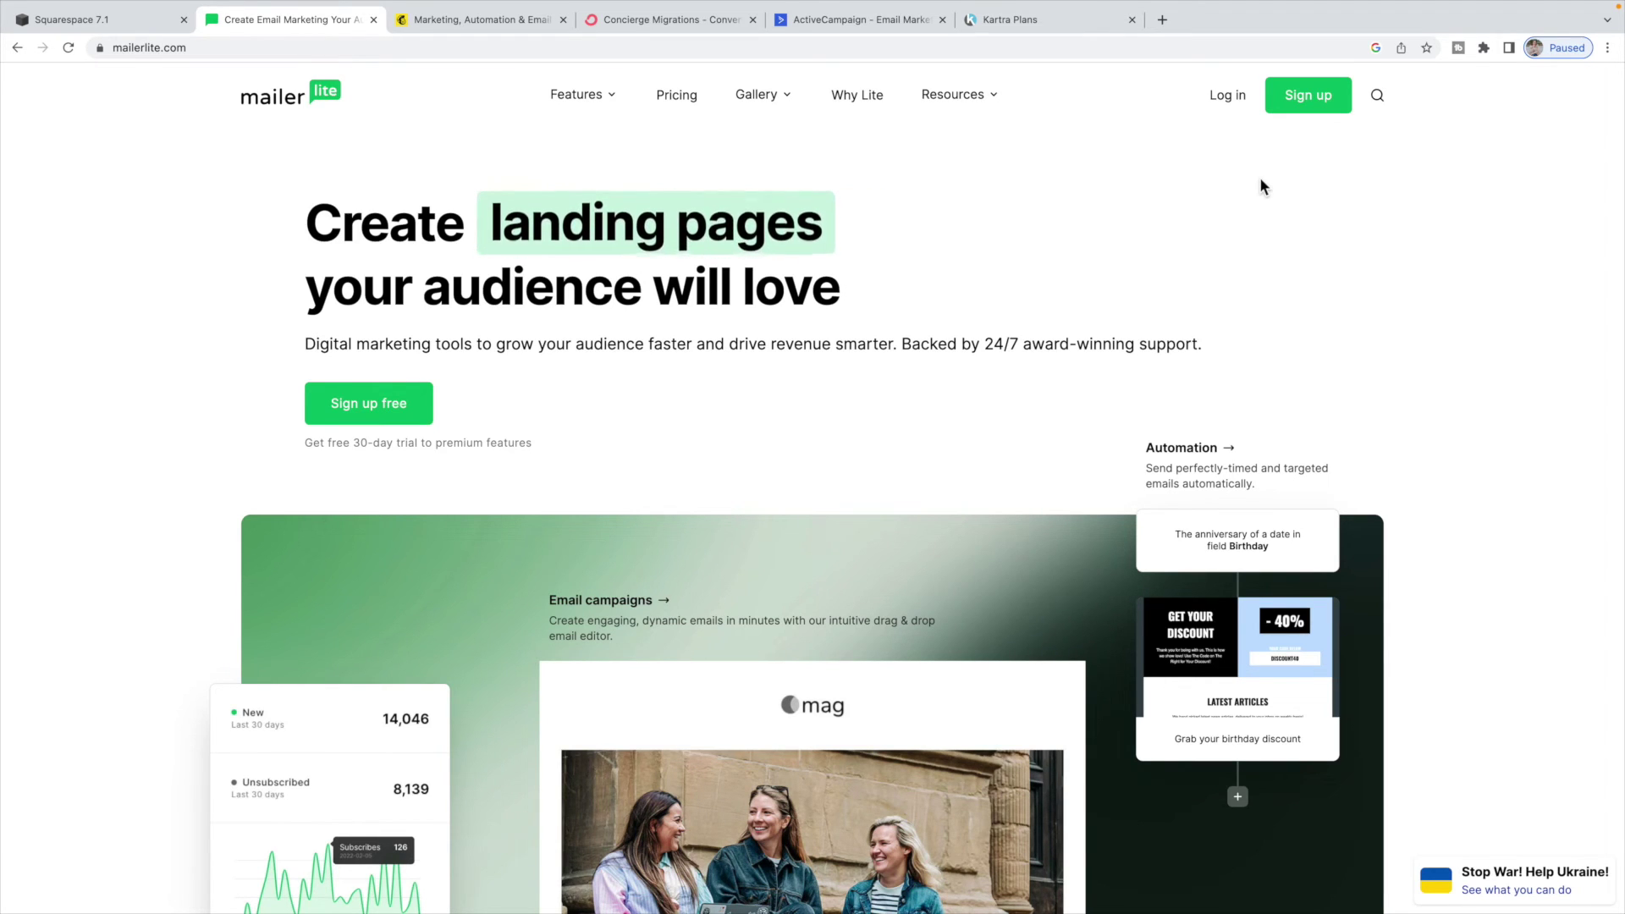
left_click(127, 20)
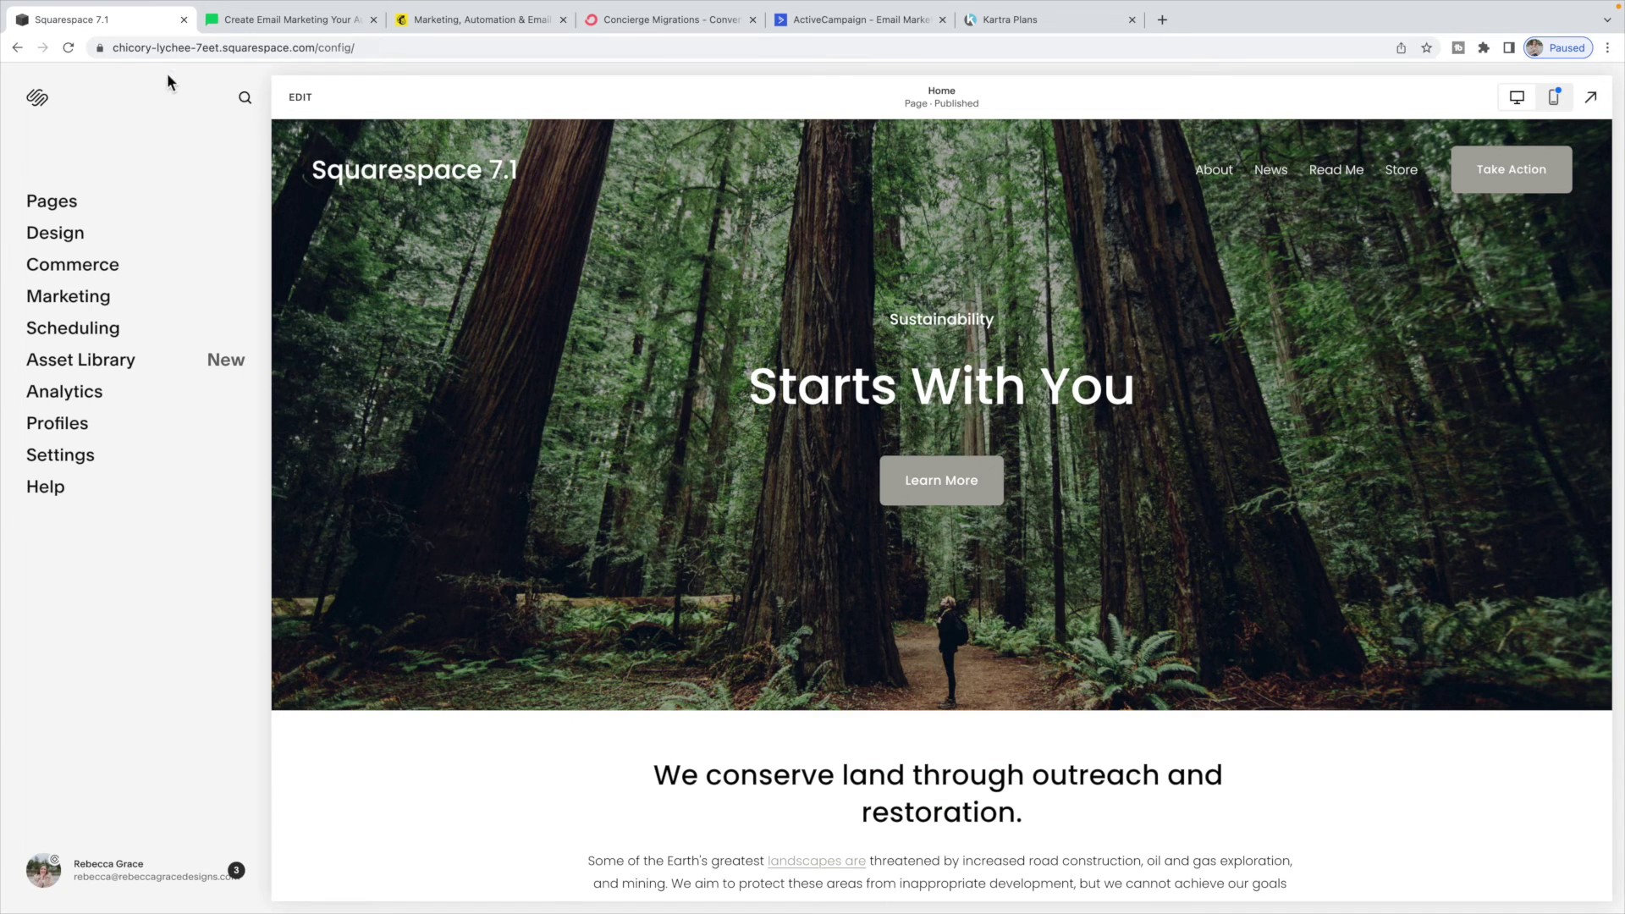
- From Settings > Advanced > Code Injection, enter site editing and open the footer
left_click(74, 472)
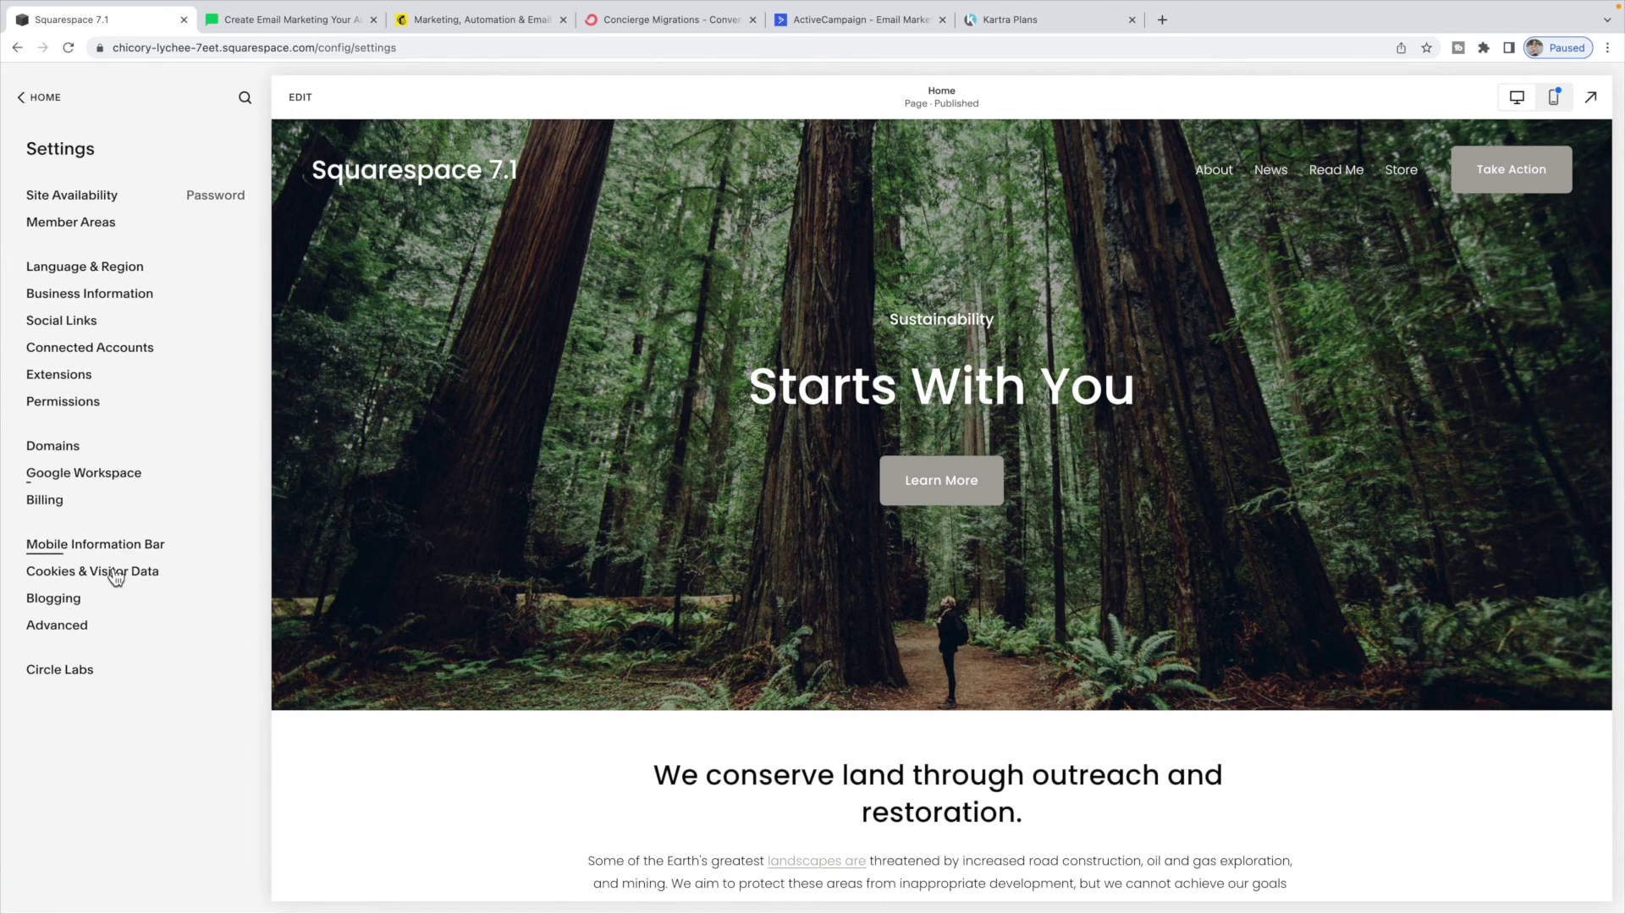
left_click(85, 630)
left_click(89, 249)
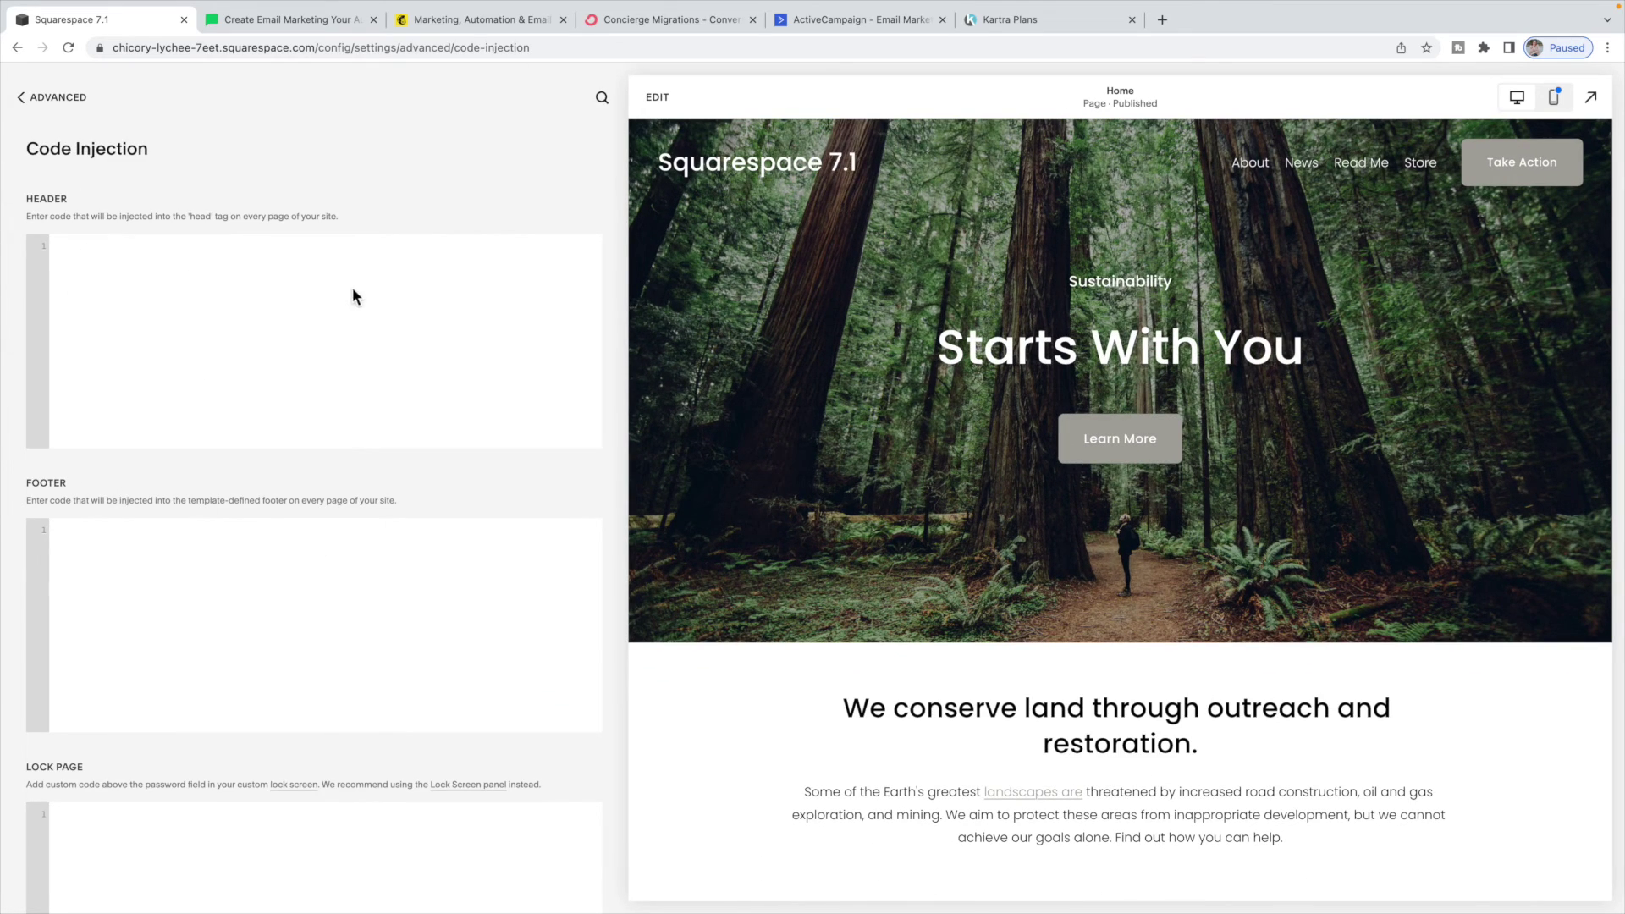
left_click(658, 96)
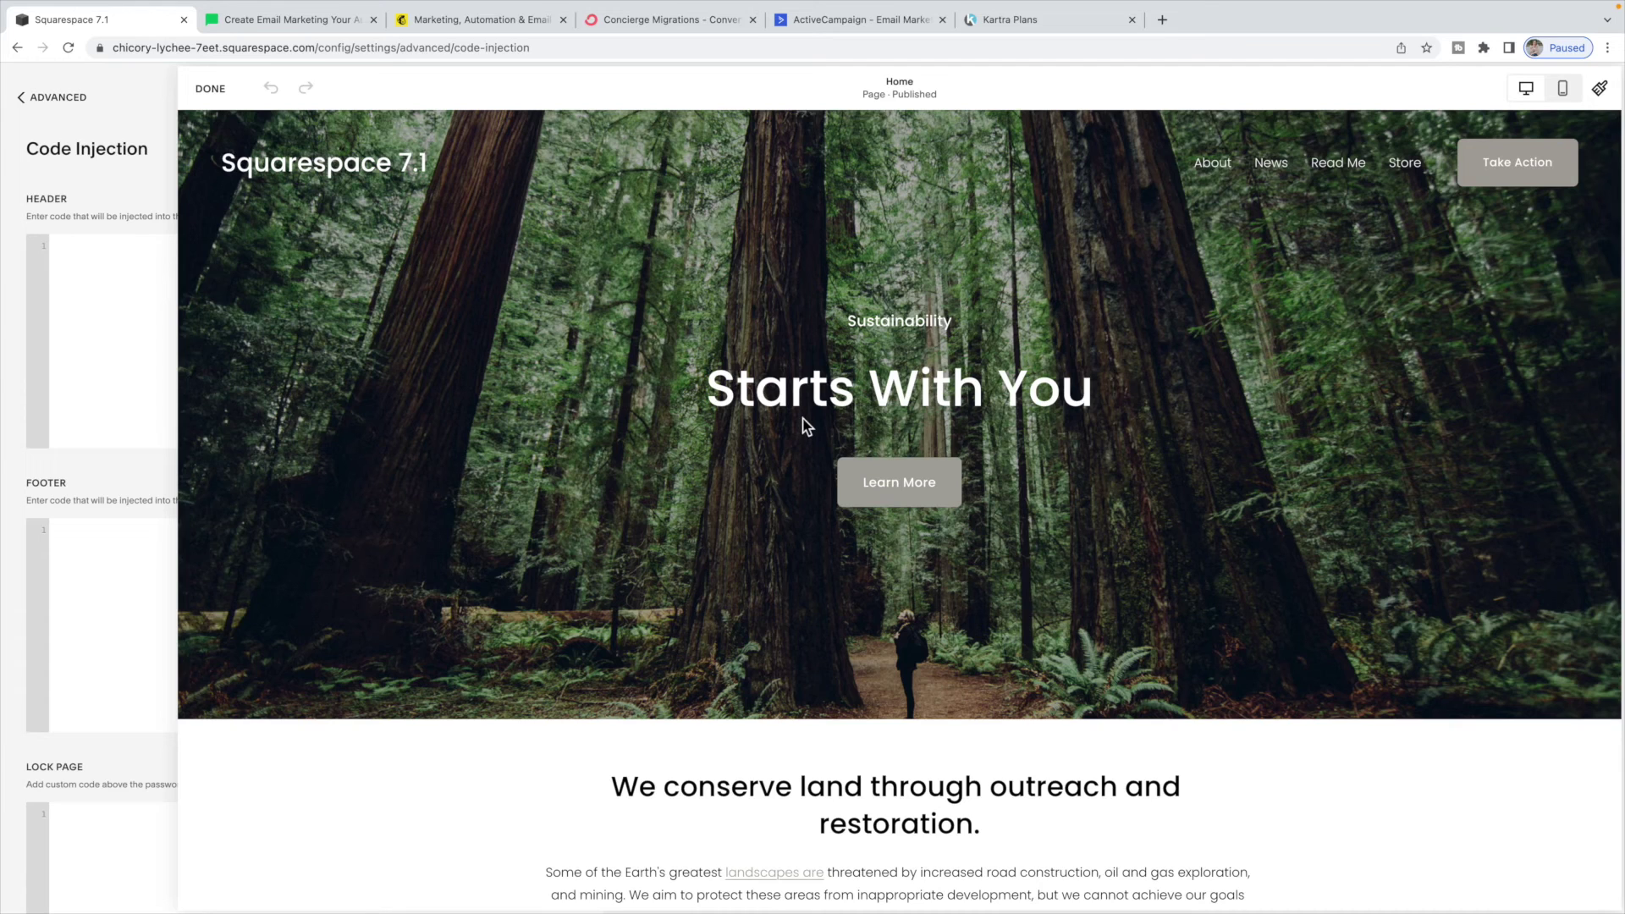
scroll(807, 425, "down", 15)
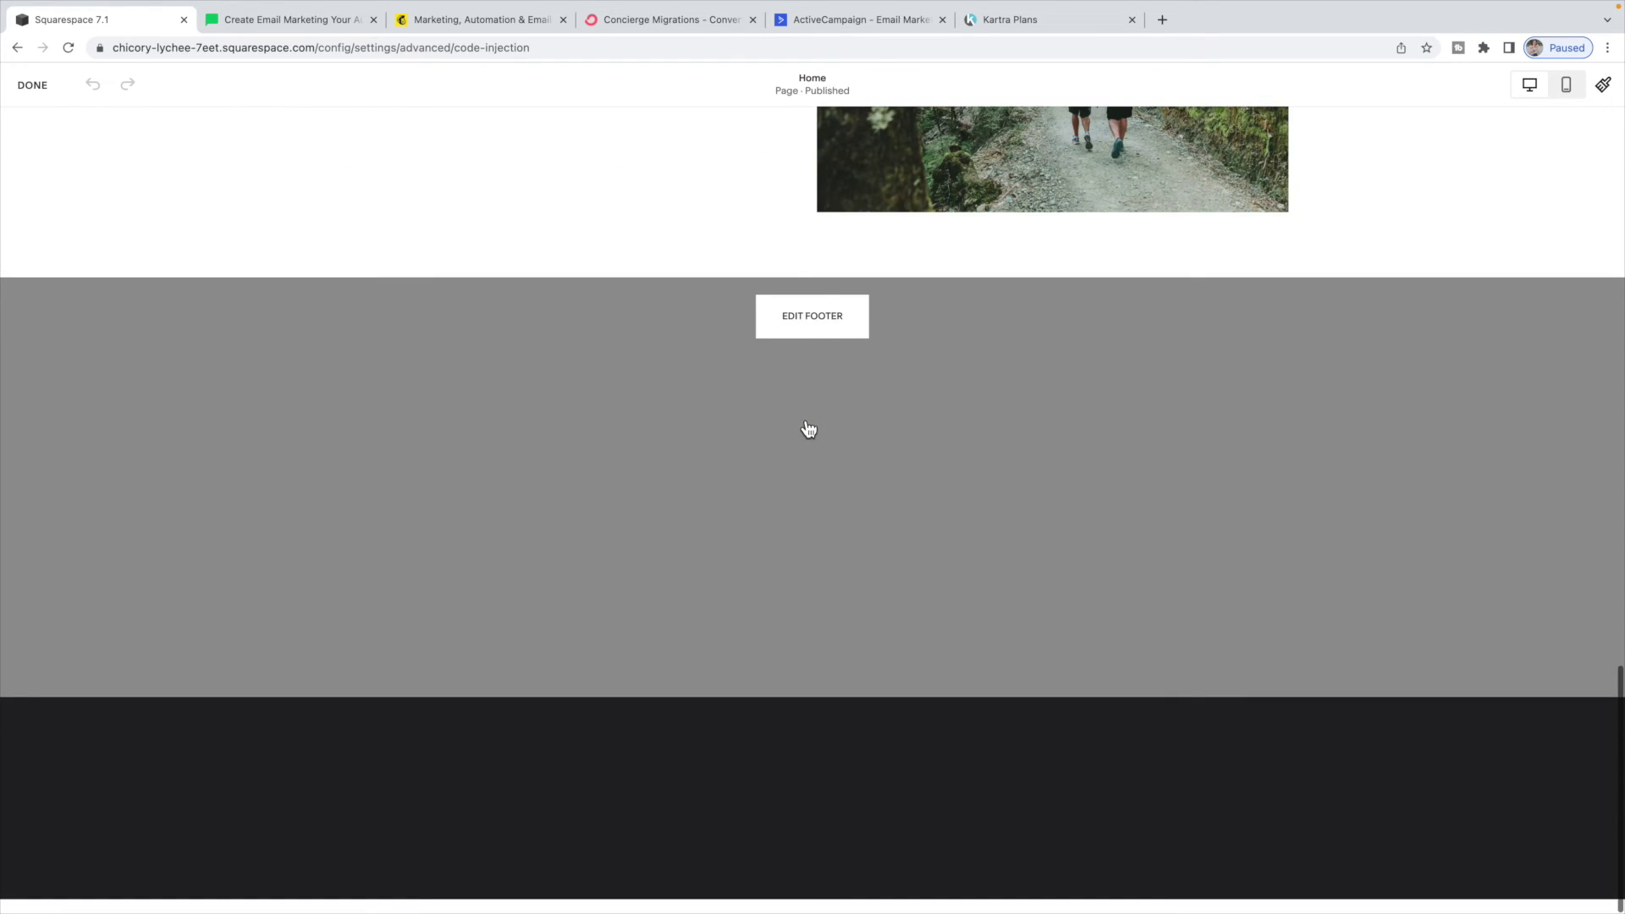
left_click(825, 324)
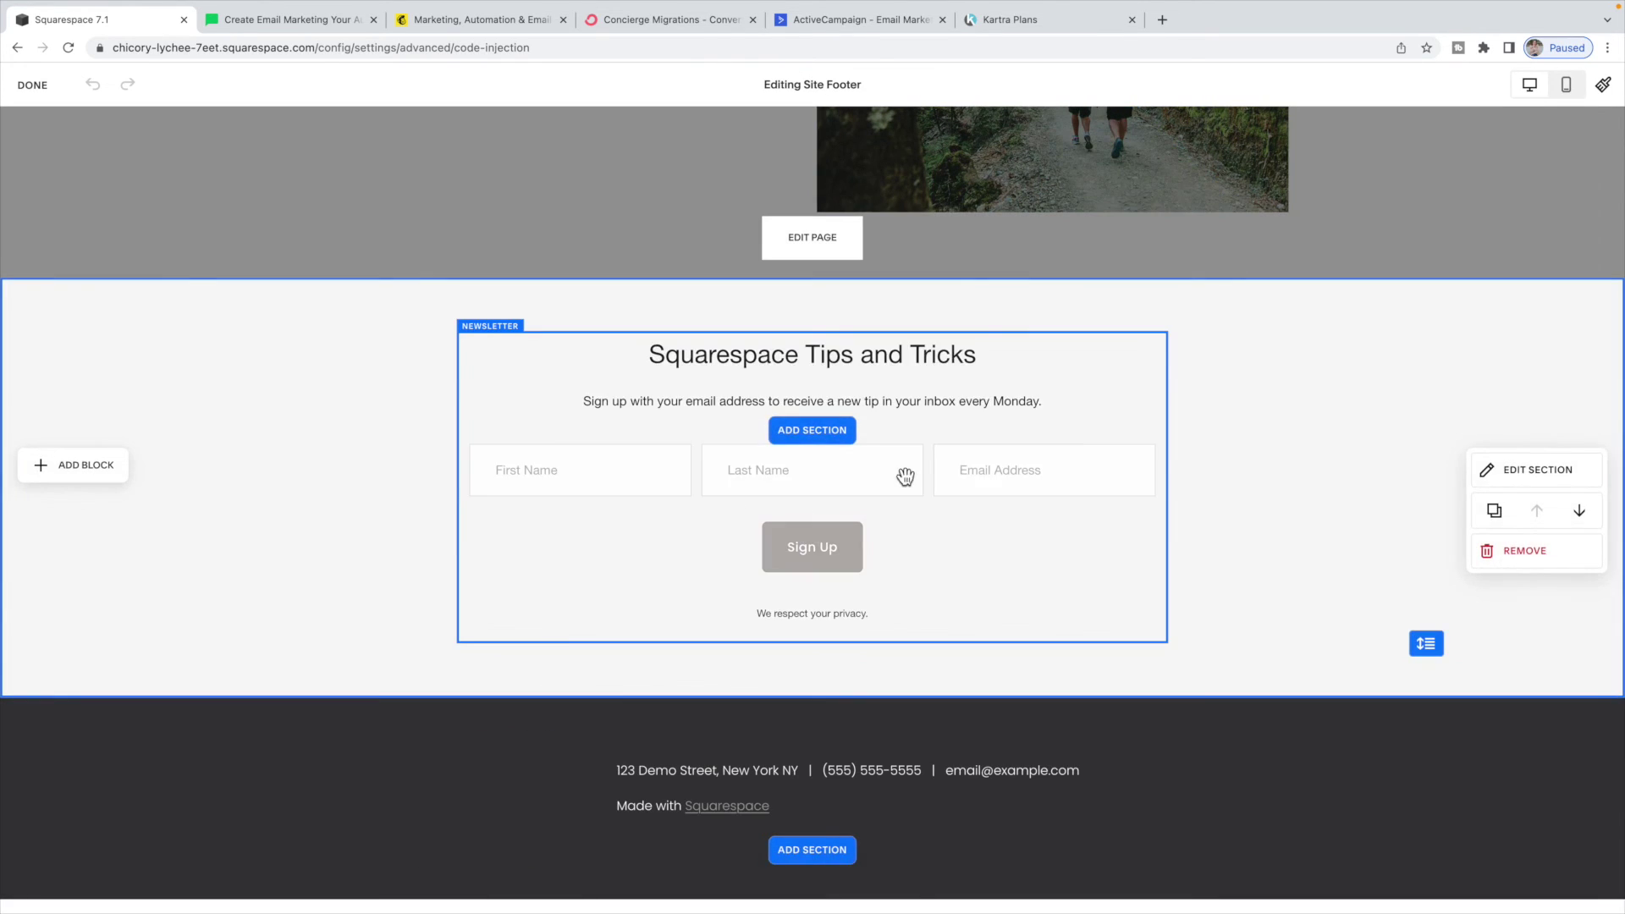
- List the newsletter block's other storage options (MailChimp, Zapier, Google Drive) and view the Mailchimp homepage
double_click(900, 430)
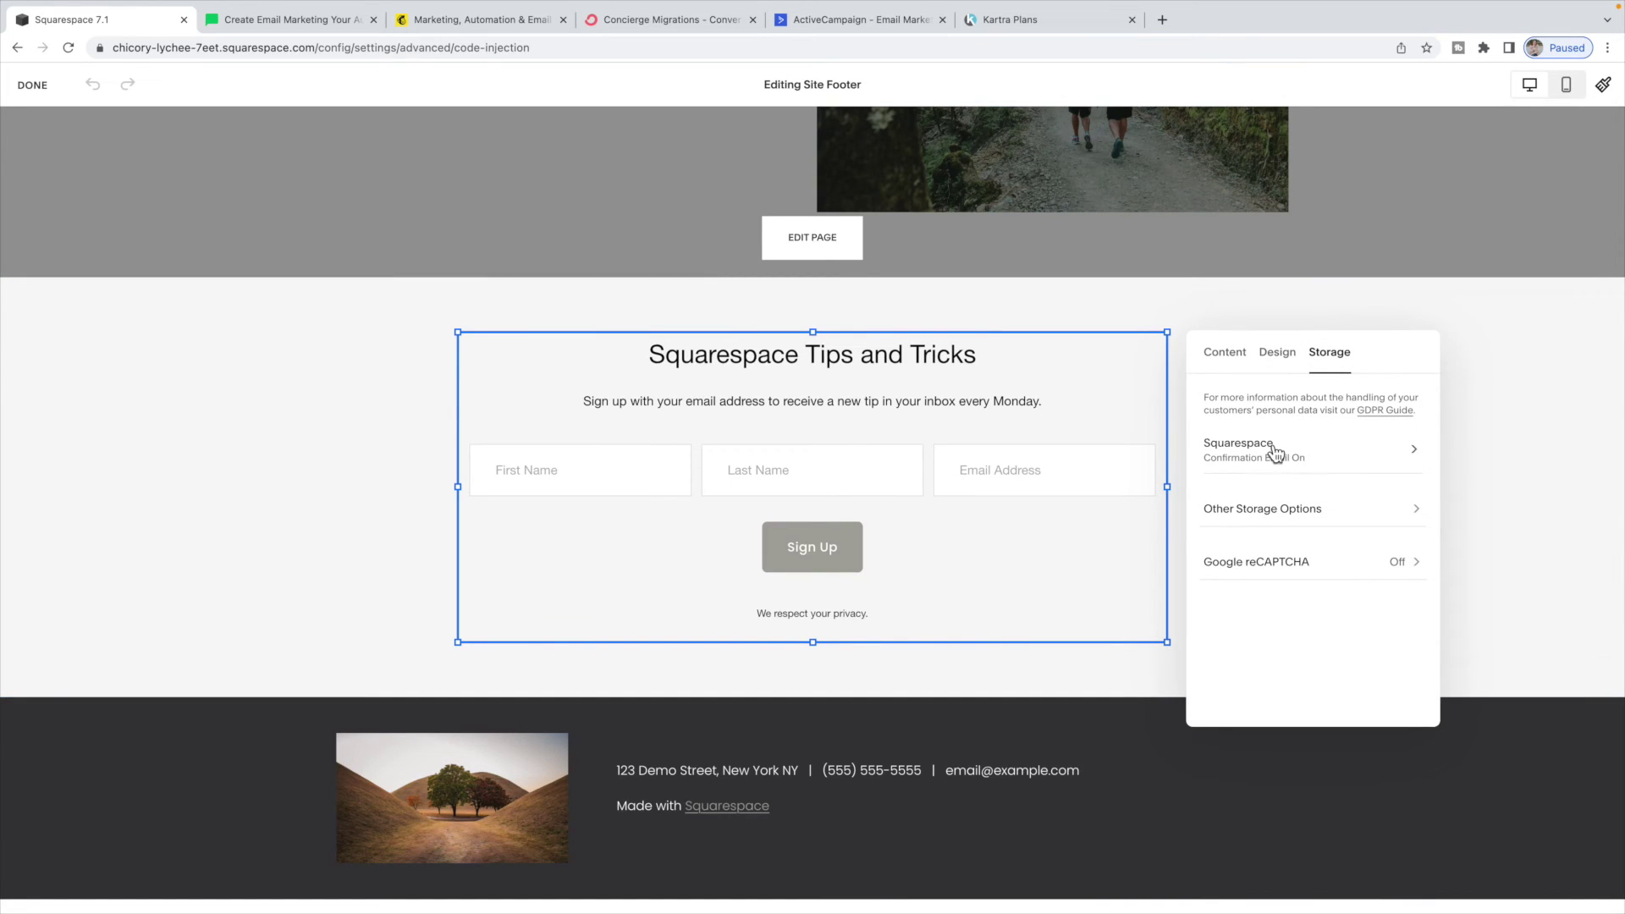
left_click(1255, 510)
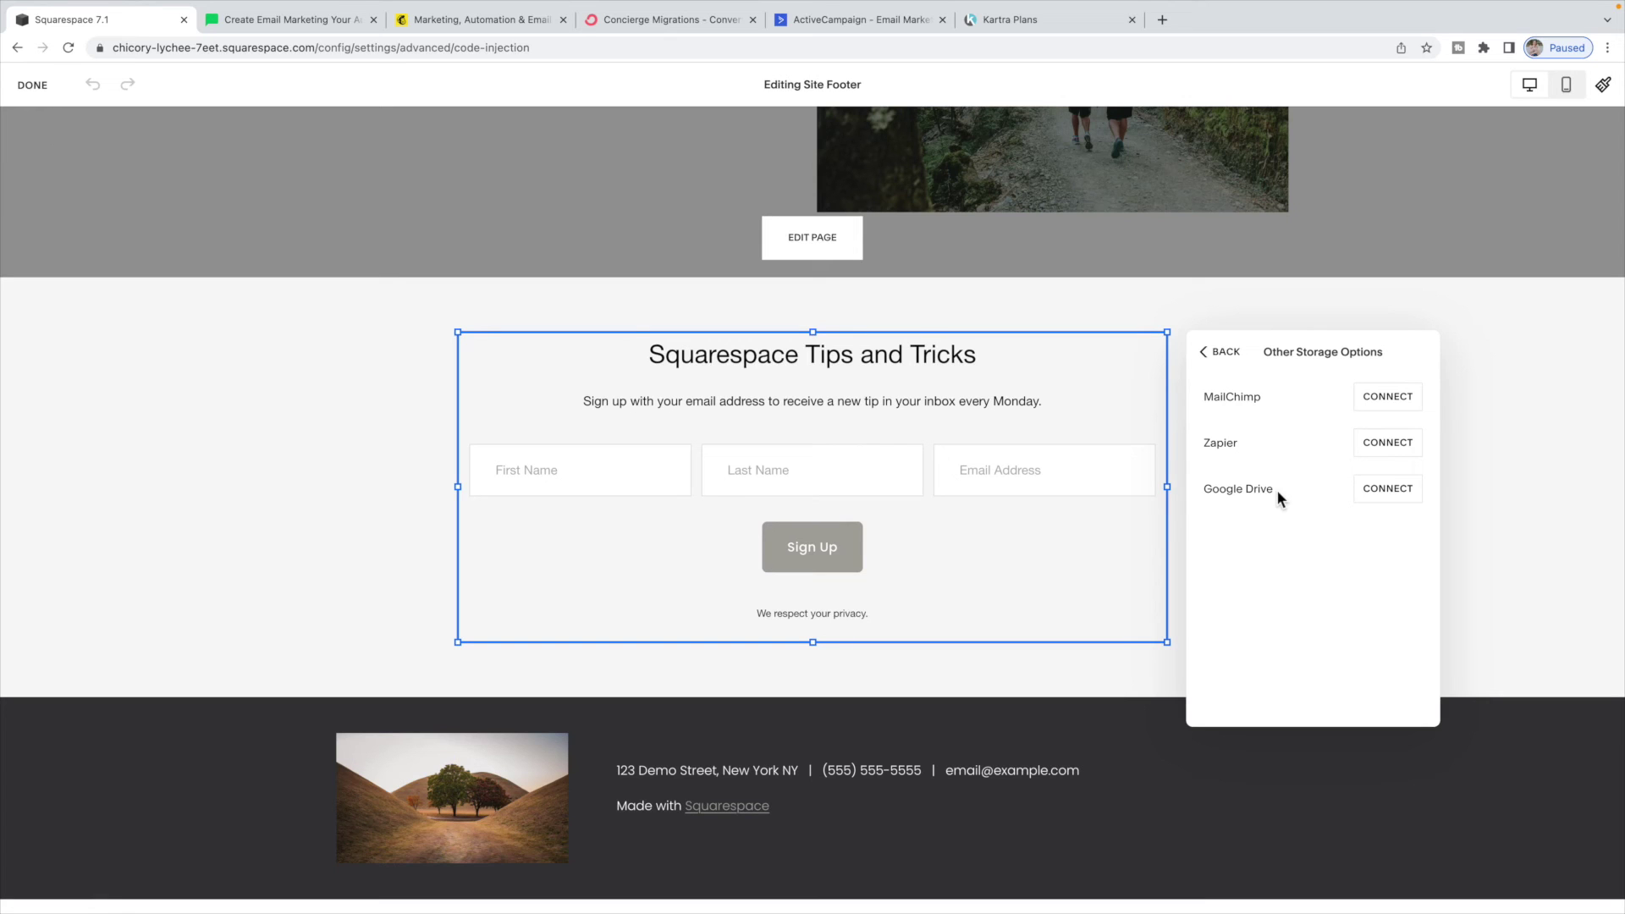
left_click(503, 25)
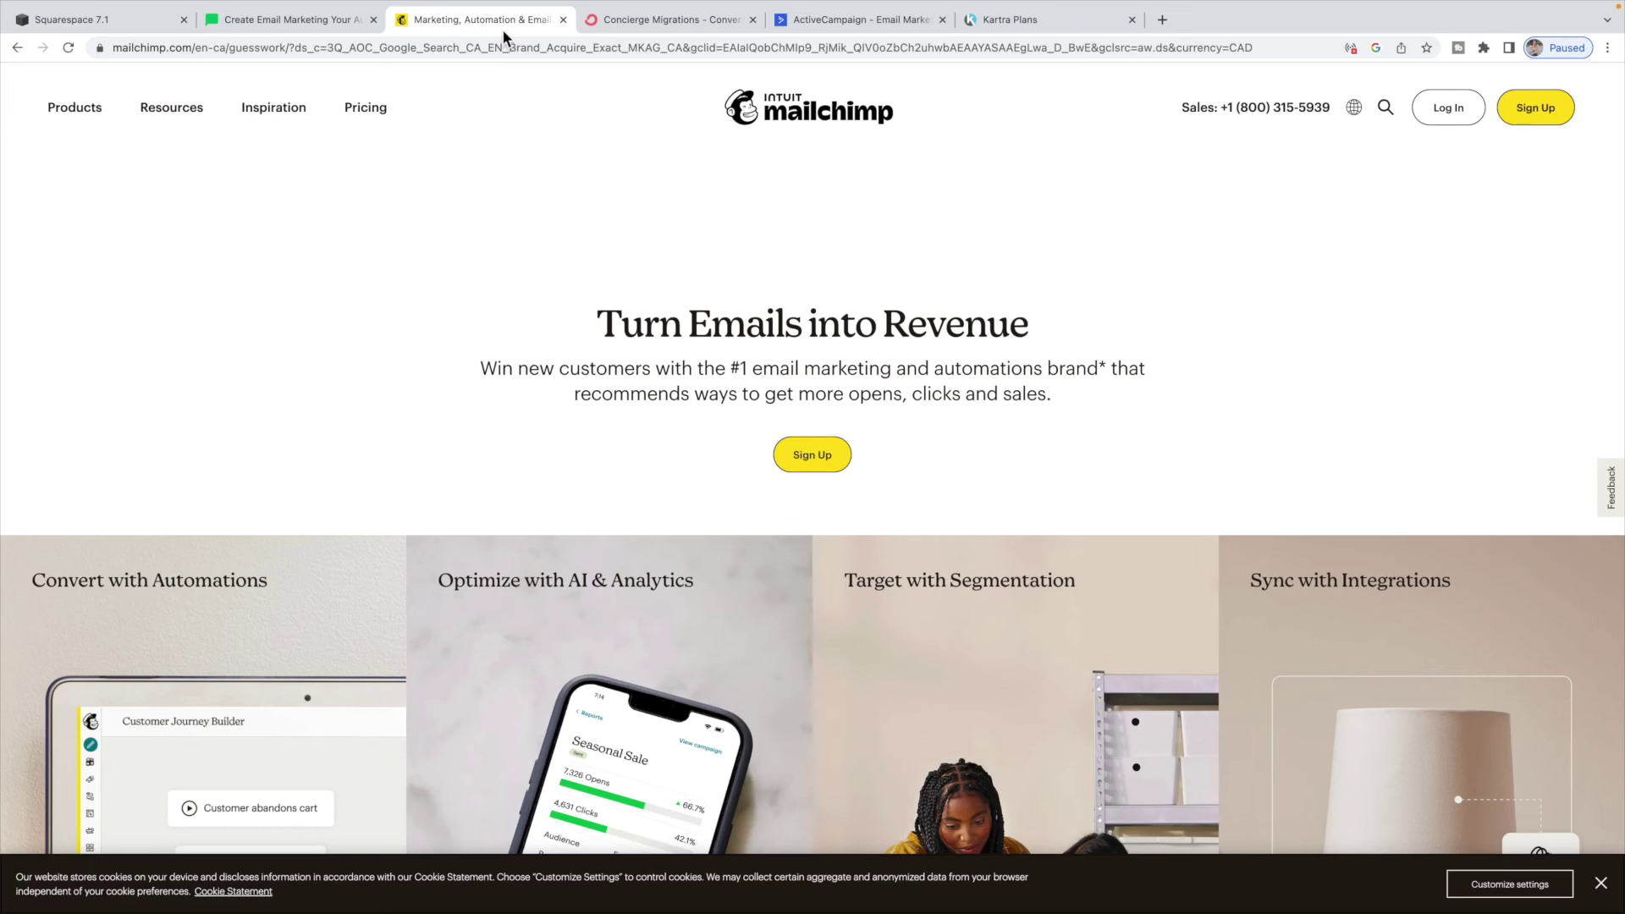
- Return to Squarespace and reopen the footer form's other storage options list
left_click(67, 20)
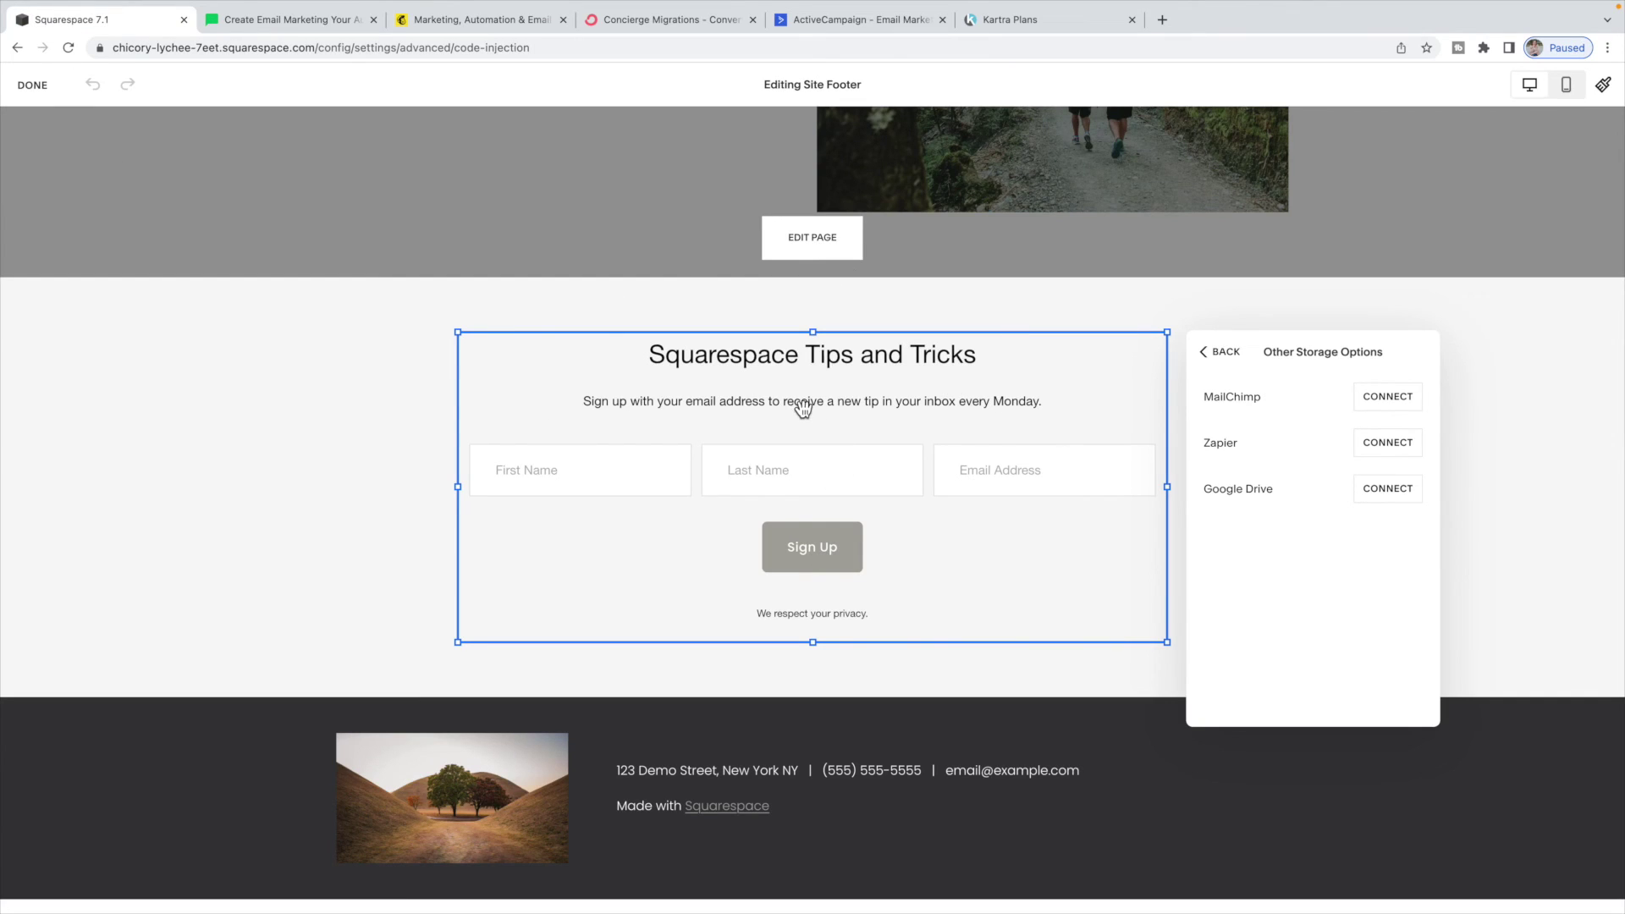
left_click(1219, 352)
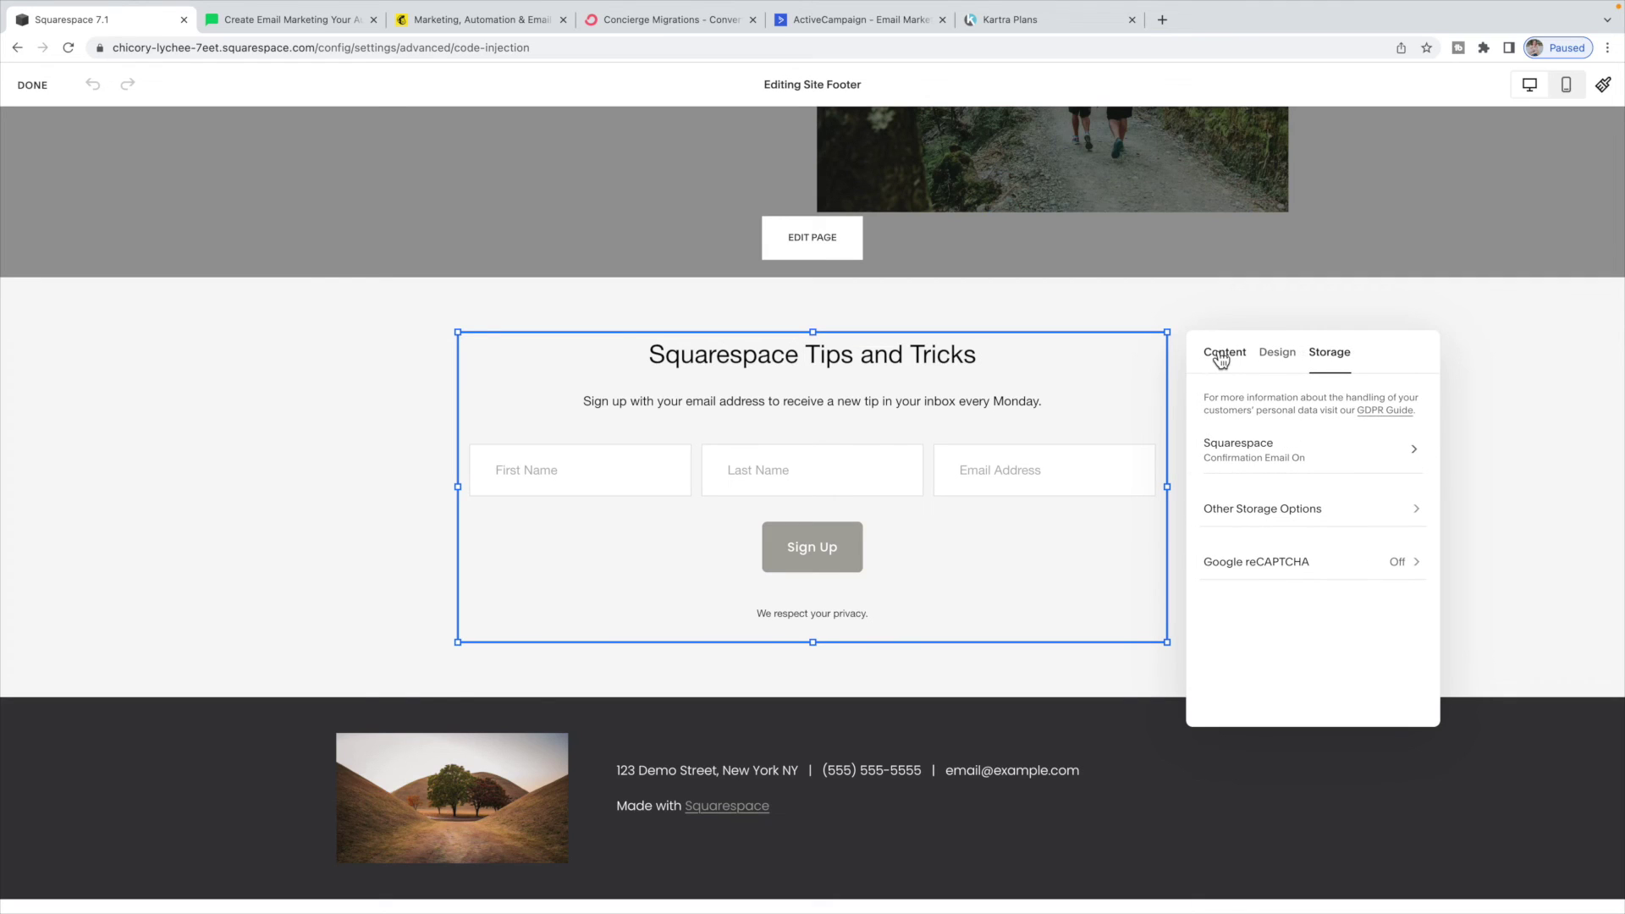
left_click(1281, 508)
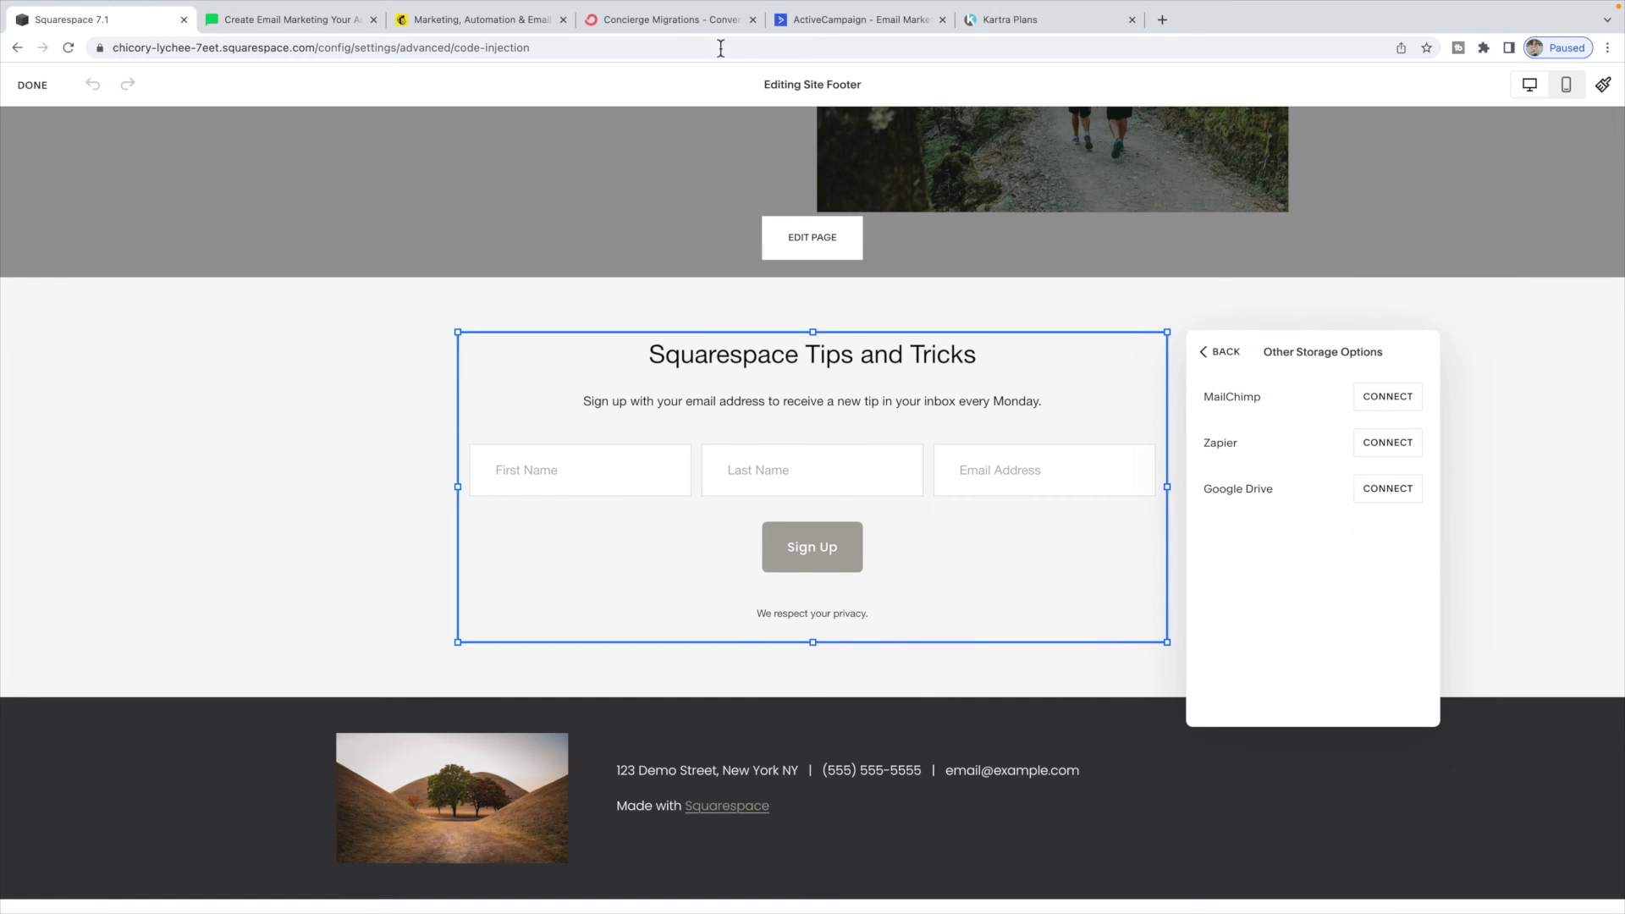
- Look over the ConvertKit migrations page and ActiveCampaign site, then return to Squarespace
left_click(693, 22)
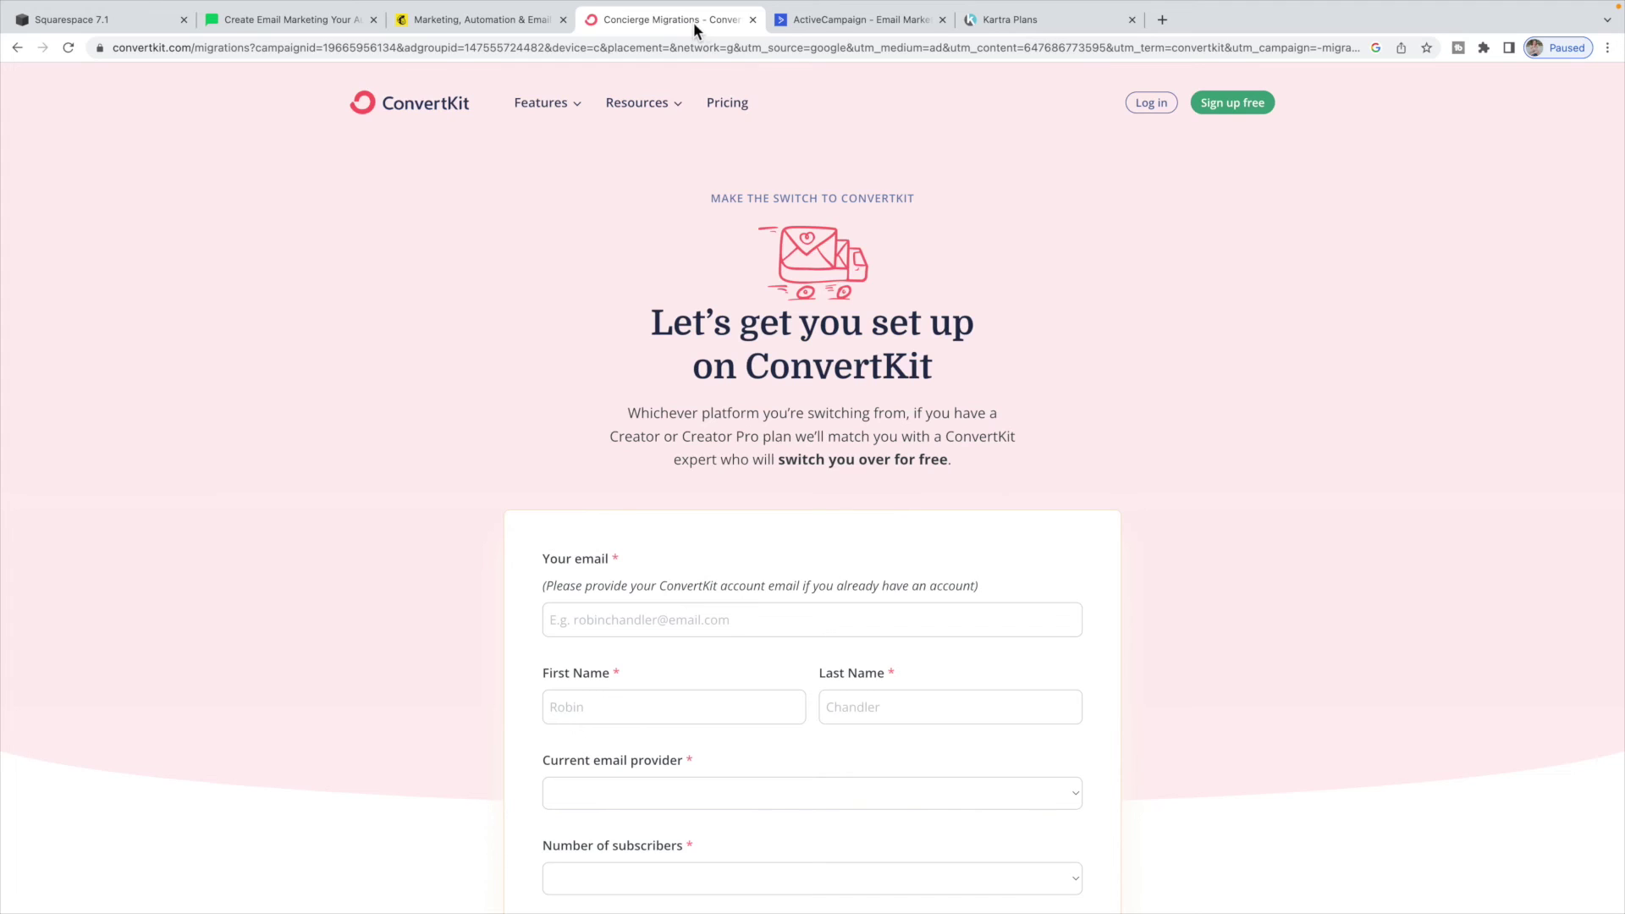
left_click(821, 23)
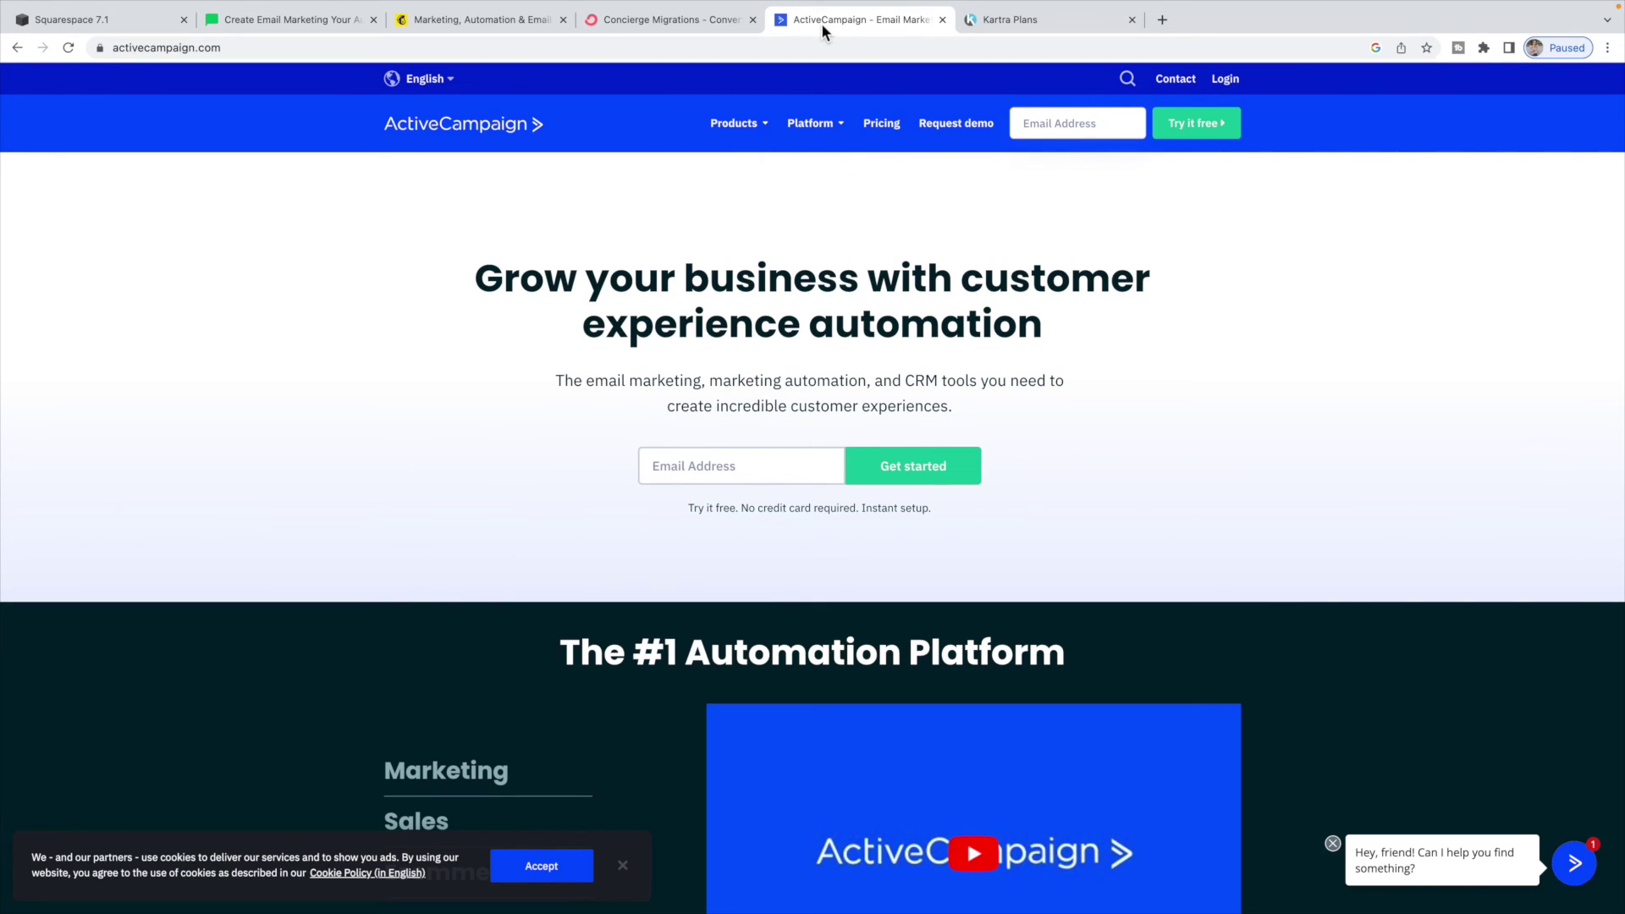
left_click(146, 23)
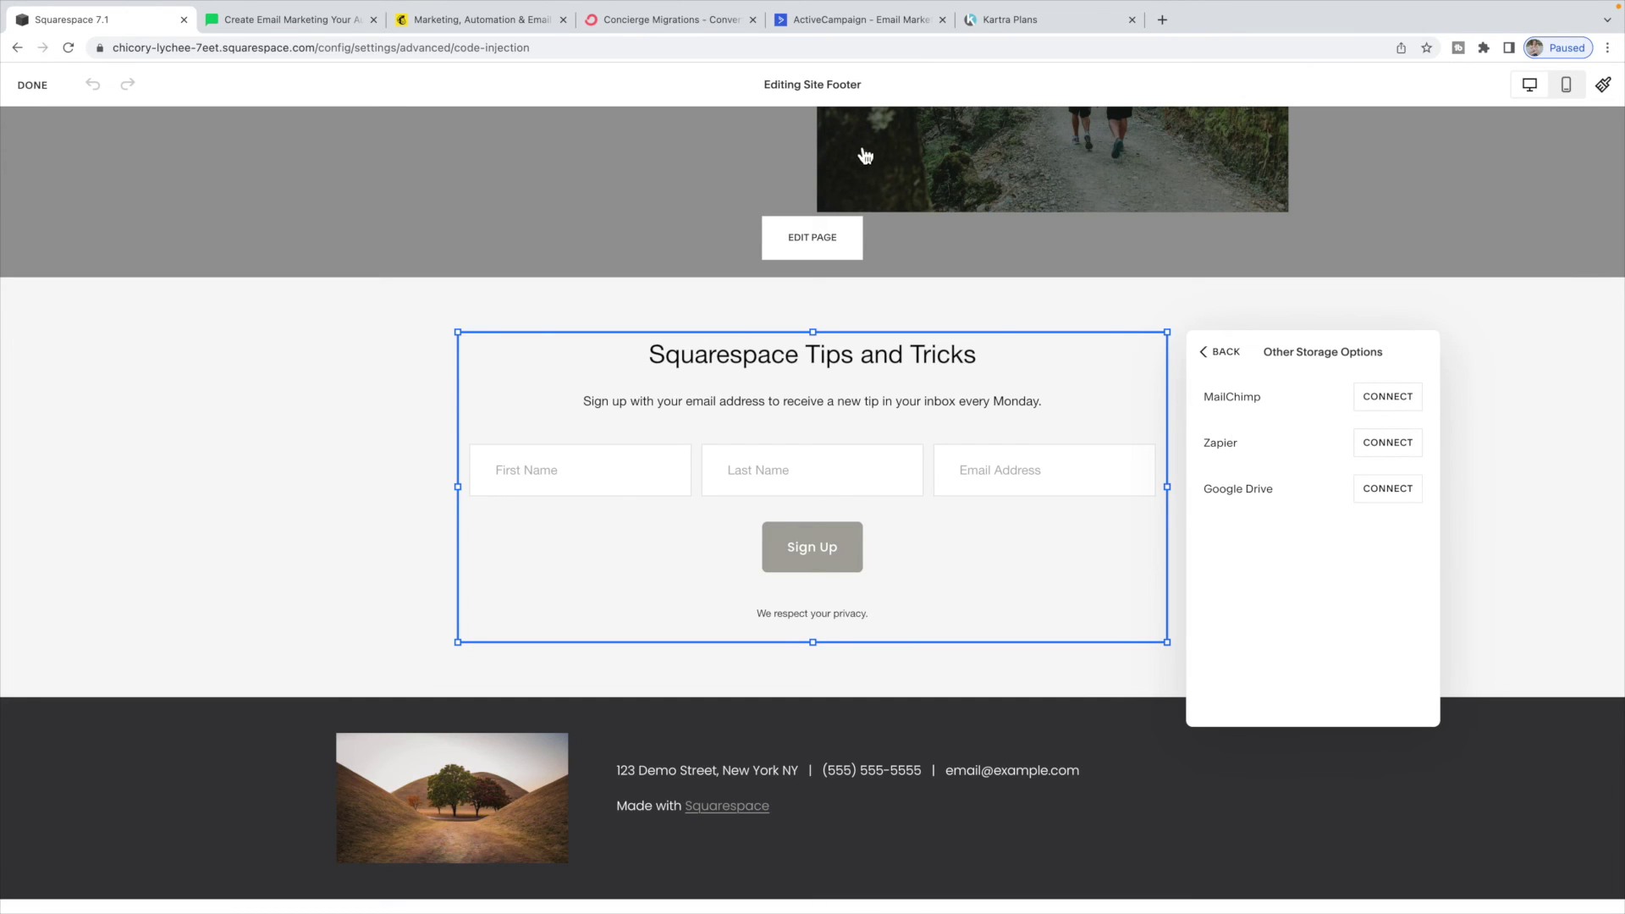
- Glance at ConvertKit again, then finish editing the footer with the newsletter block in place
left_click(690, 22)
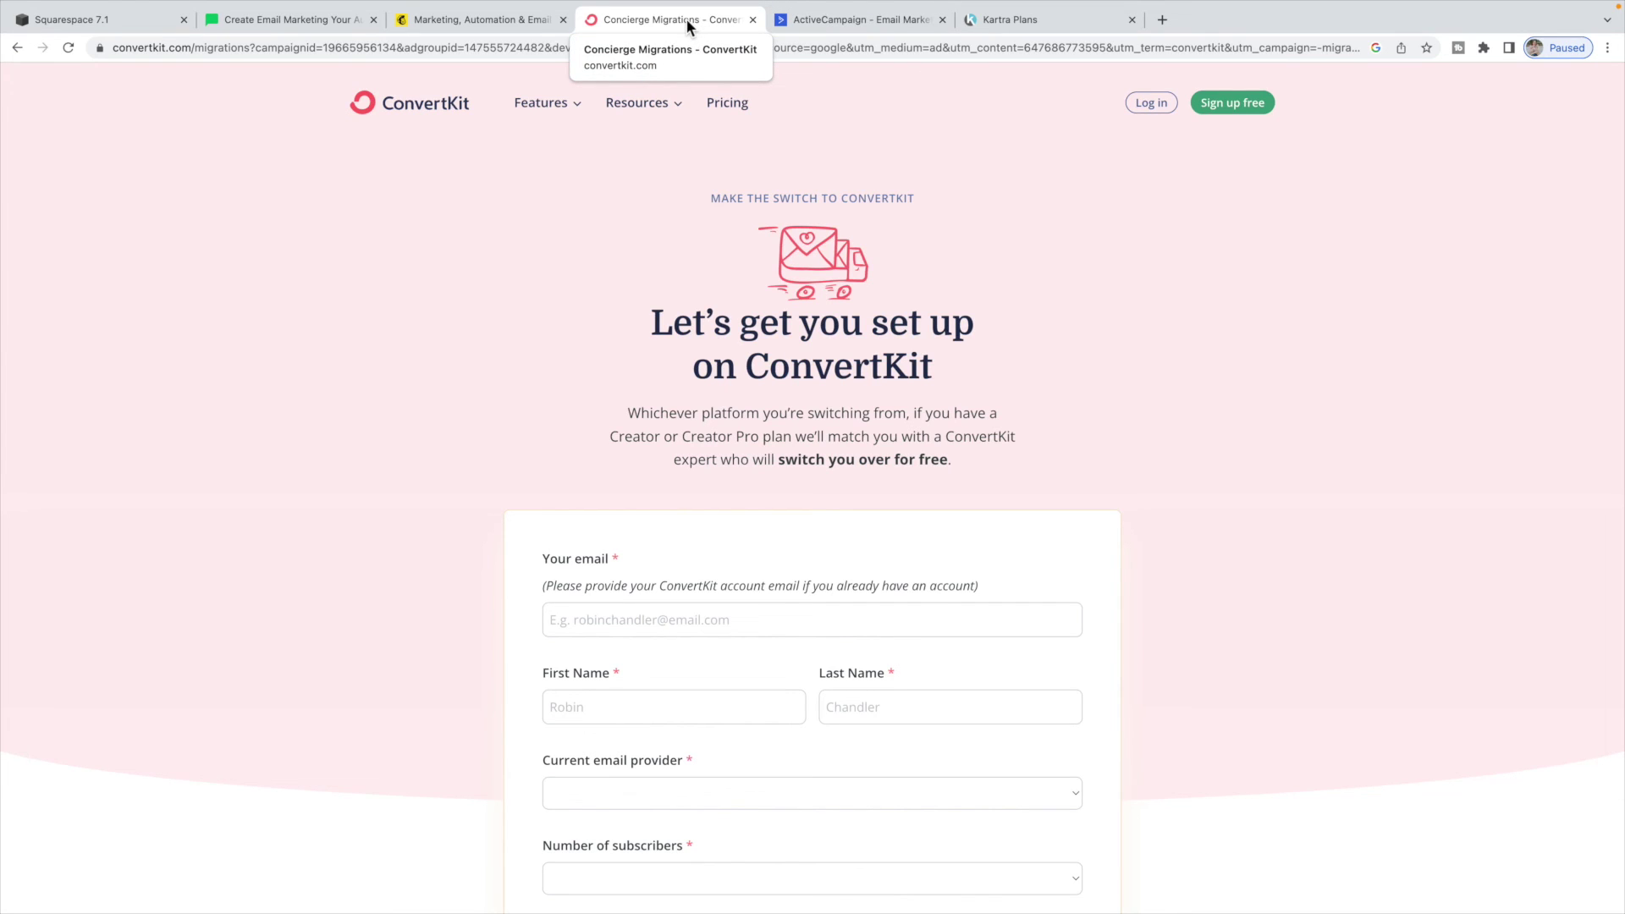
left_click(144, 23)
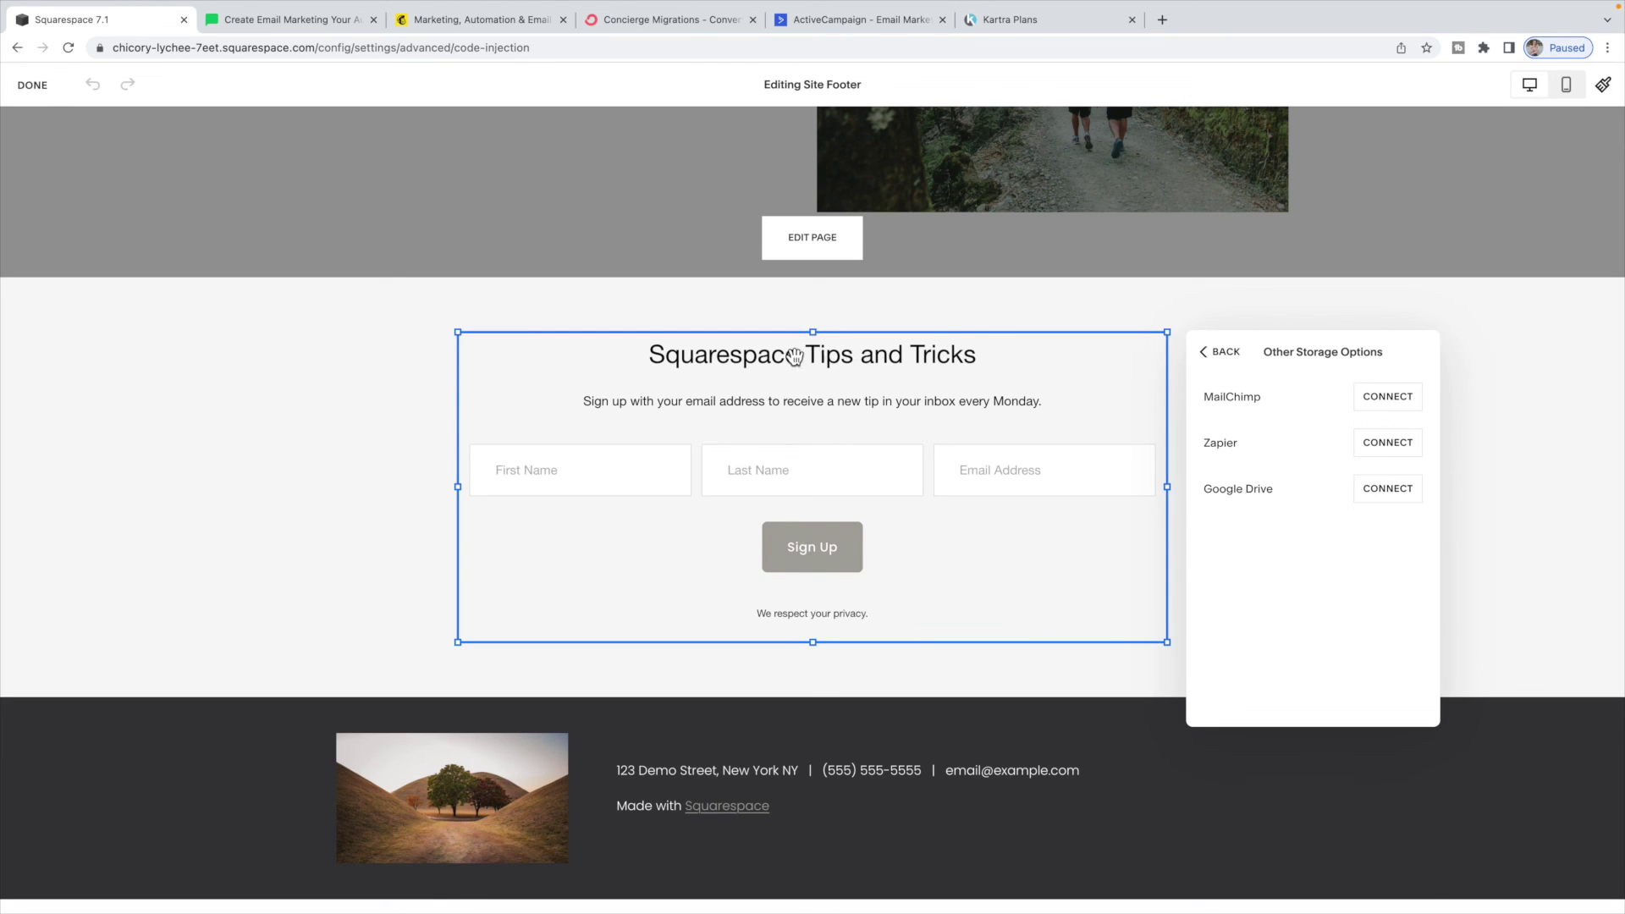
left_click(36, 85)
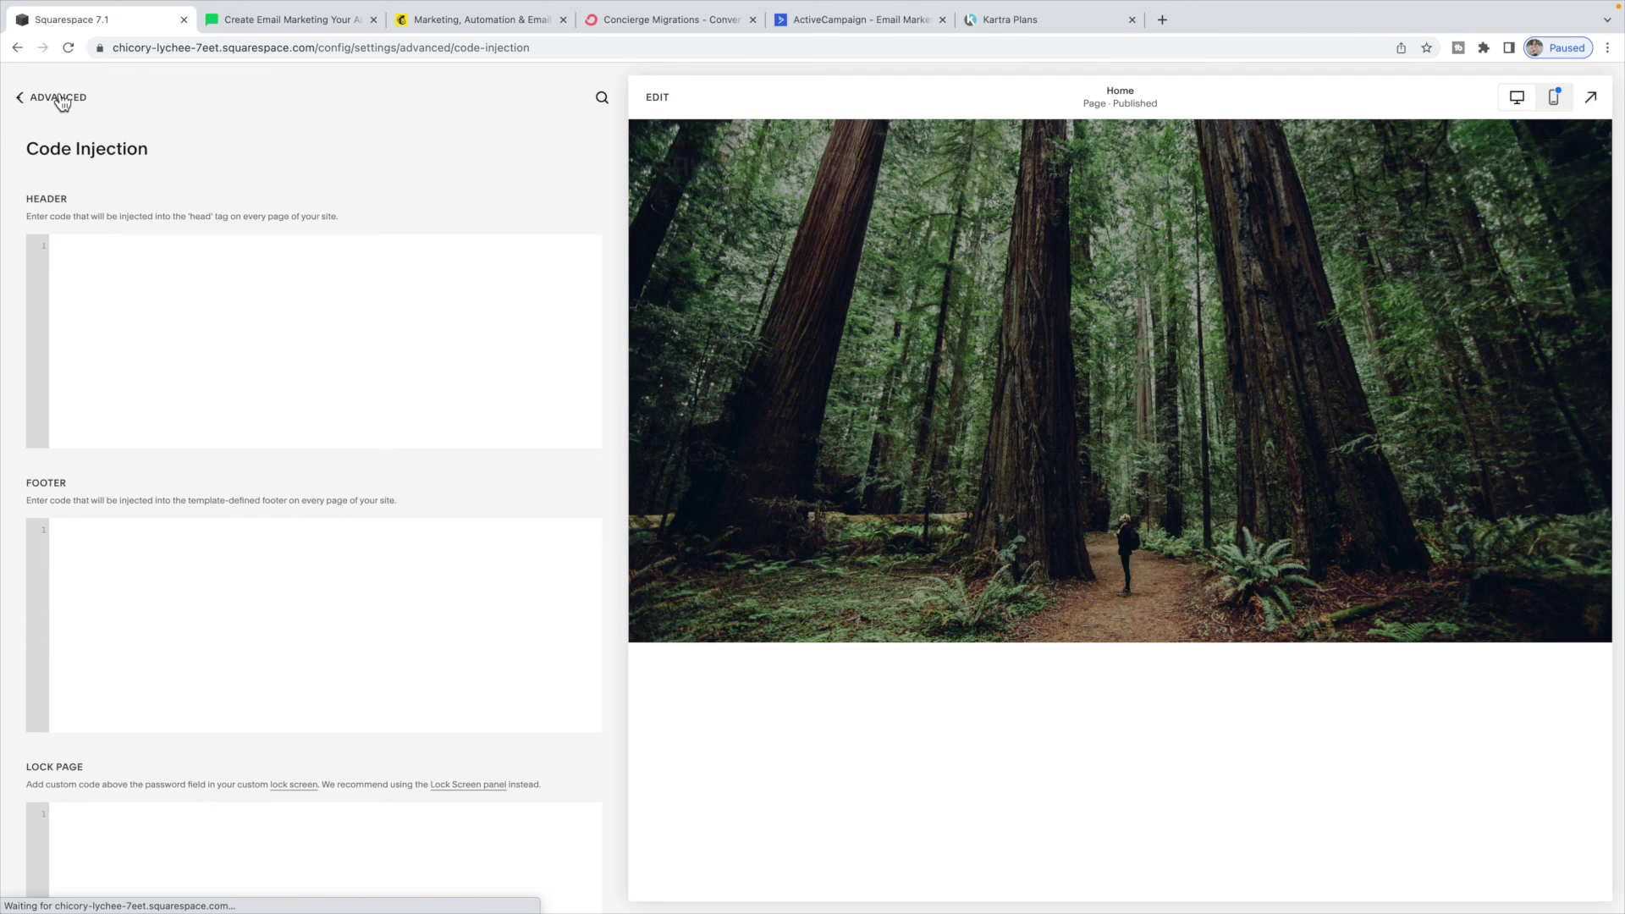
- Back out to Advanced settings and scroll the preview to the Squarespace Tips and Tricks sign-up form
left_click(55, 98)
left_click(56, 98)
scroll(729, 337, "down", 10)
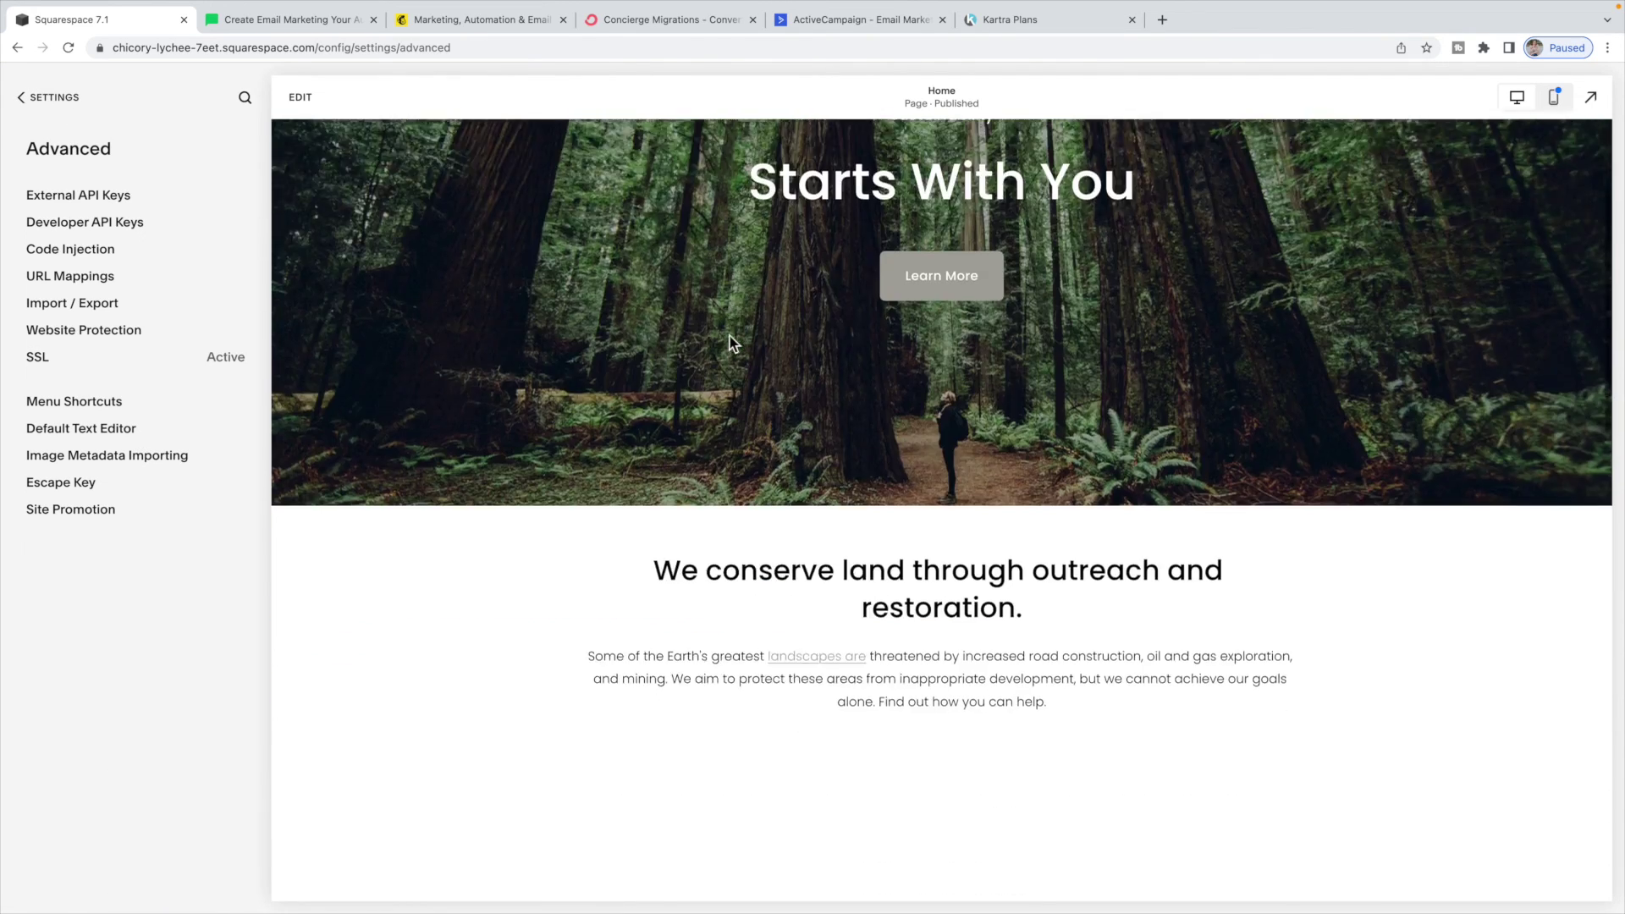
scroll(729, 333, "down", 3)
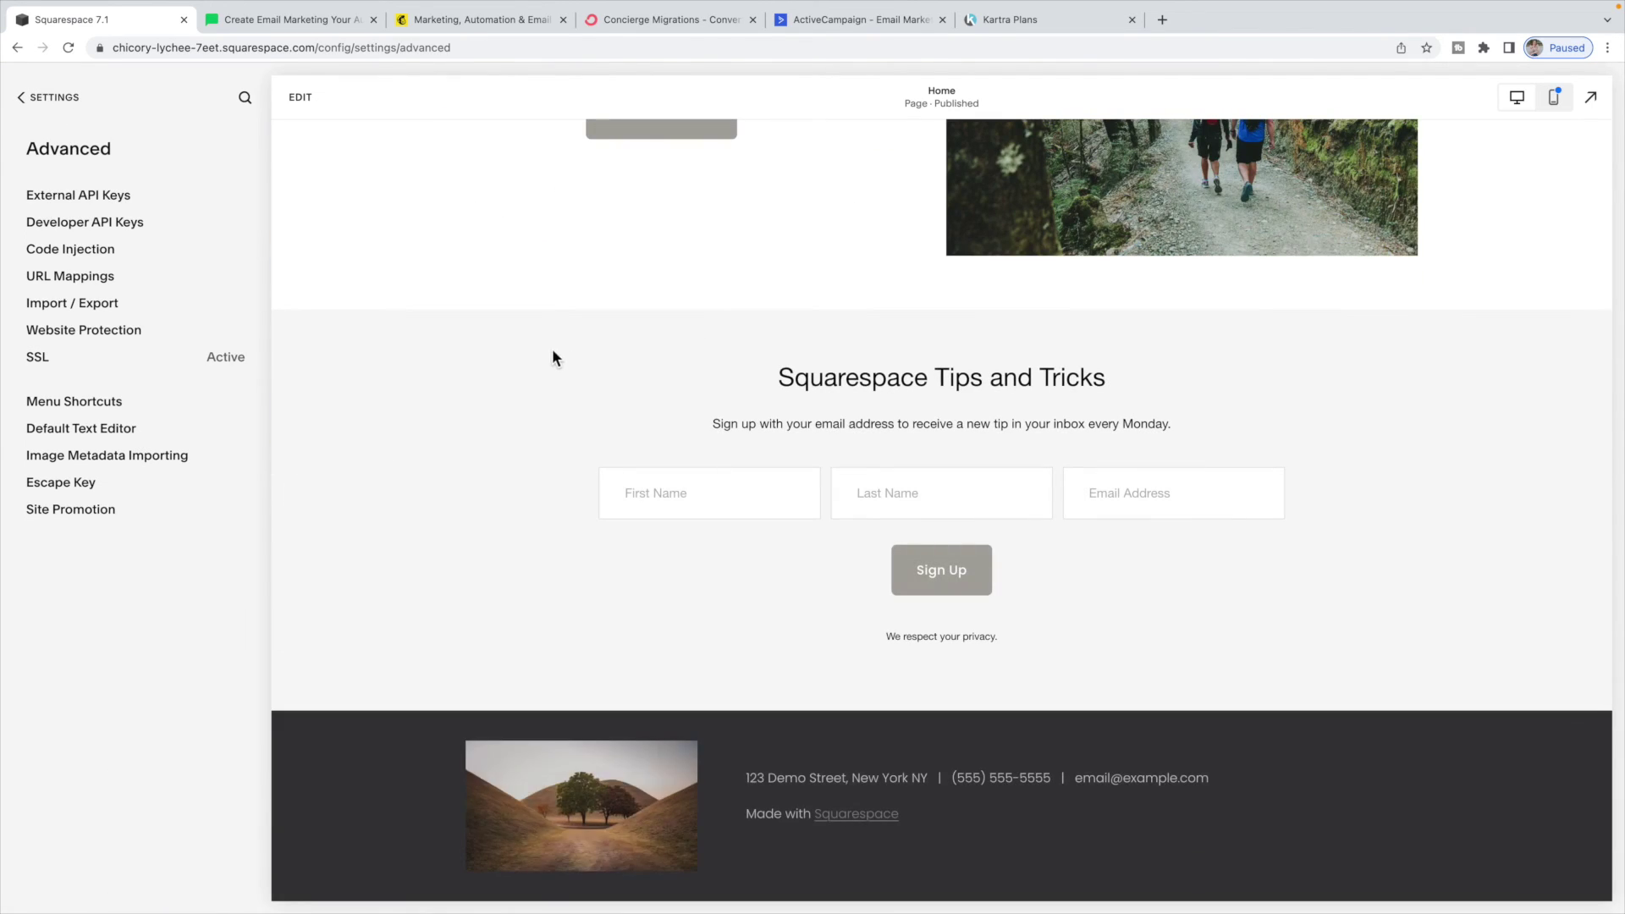